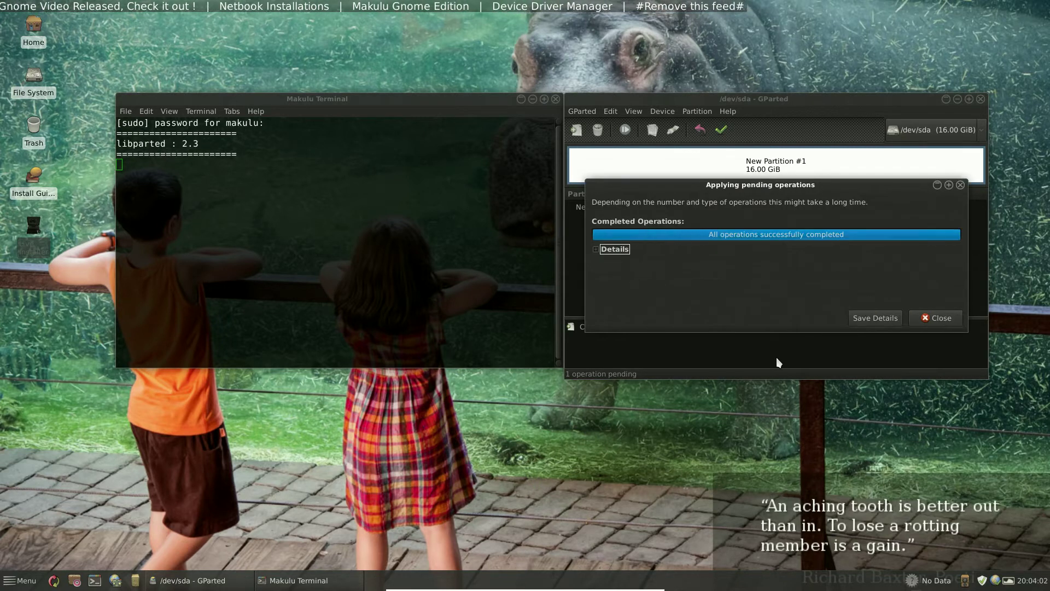
Step: Exit the partition editor and proceed with the system installation using /dev/sda1 as the root partition
click(935, 318)
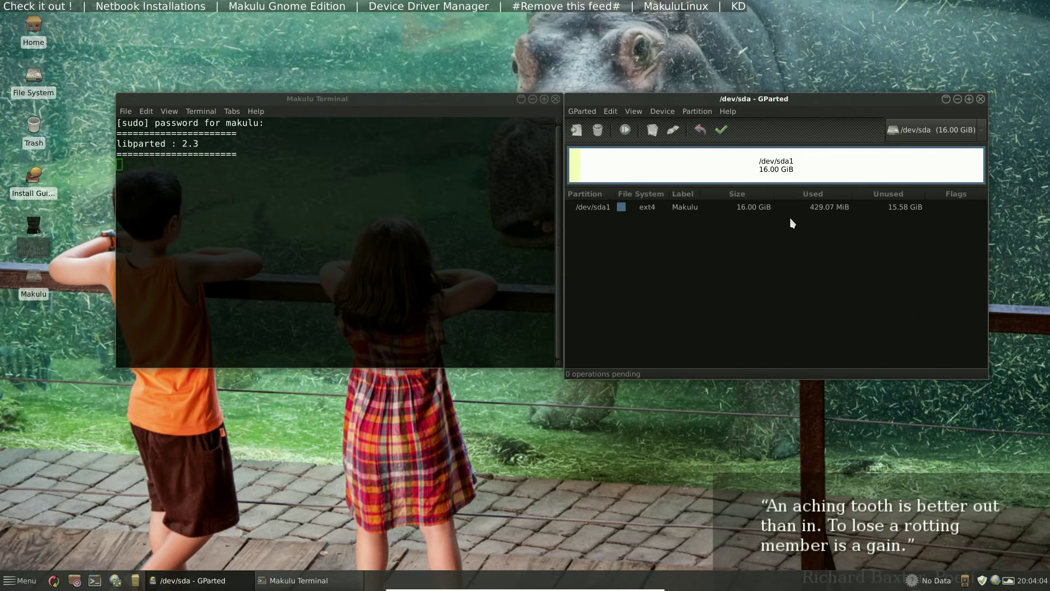
click(981, 99)
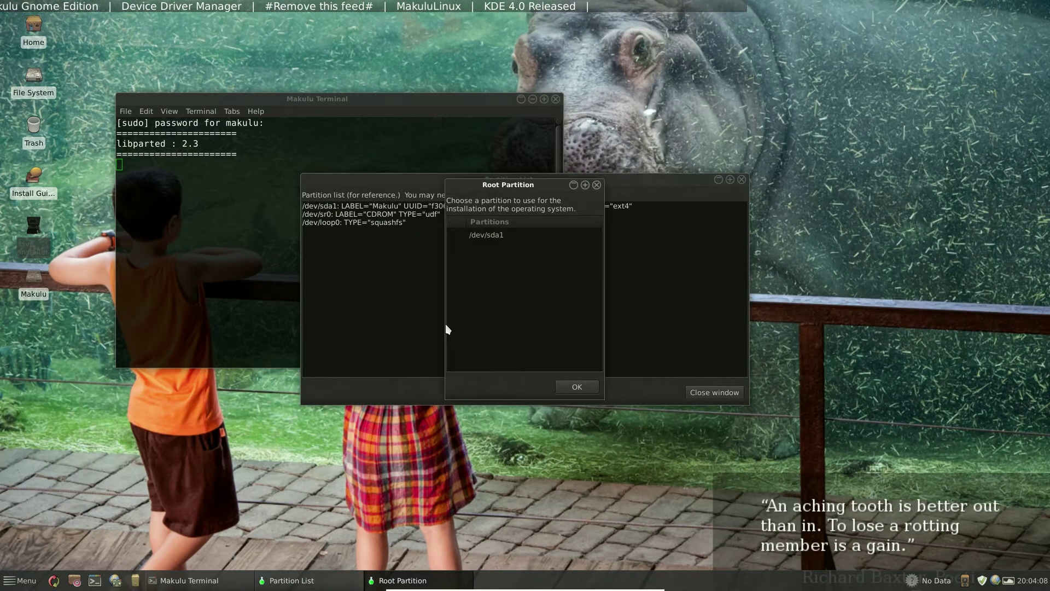
click(486, 239)
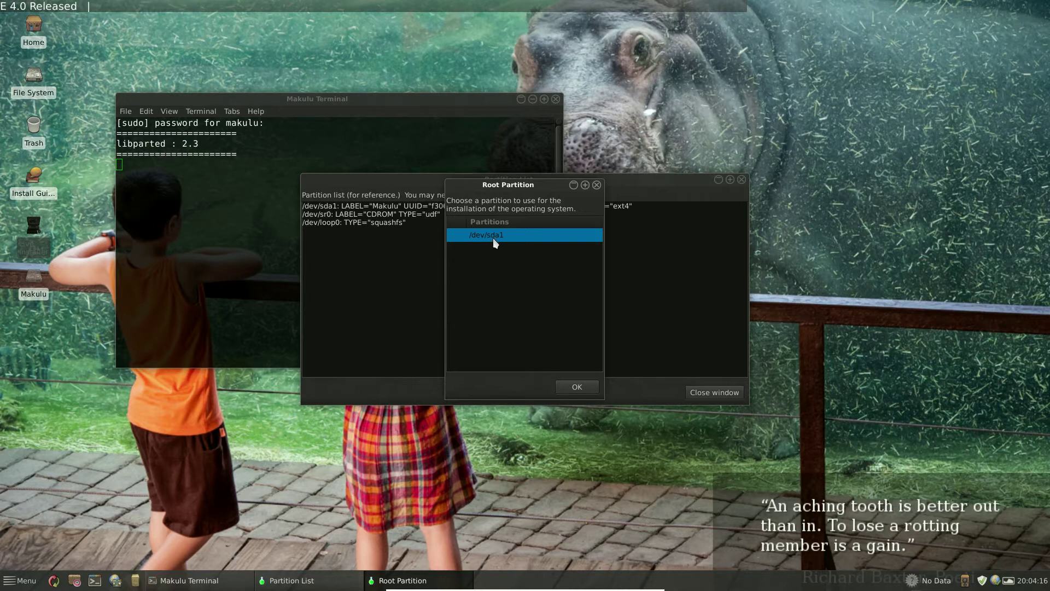
click(577, 388)
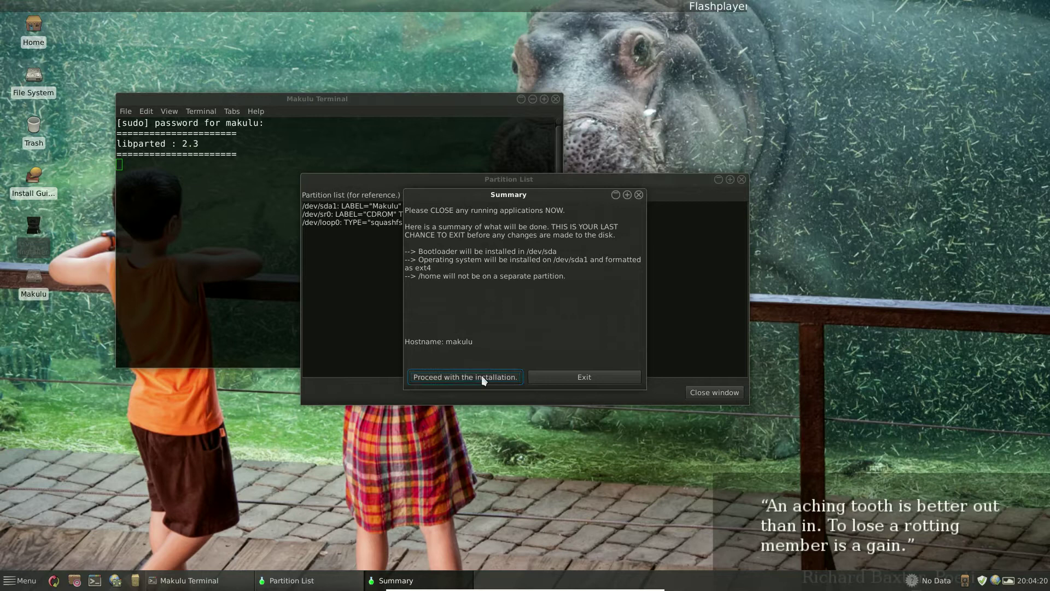
click(483, 379)
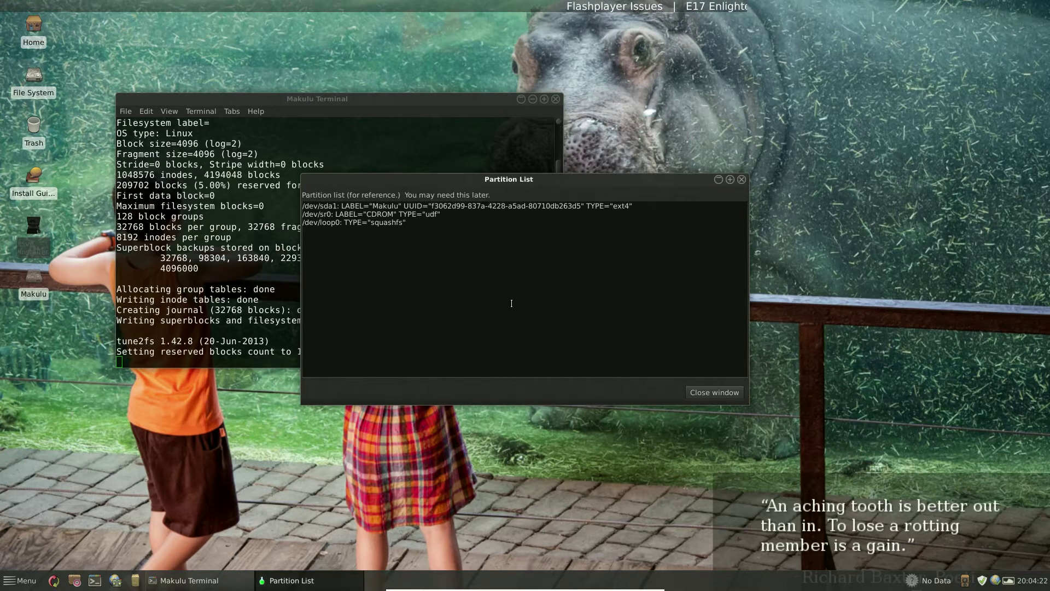
Step: Move the Partition List and copy progress windows away from the terminal output
drag(577, 180, 838, 81)
drag(537, 267, 403, 424)
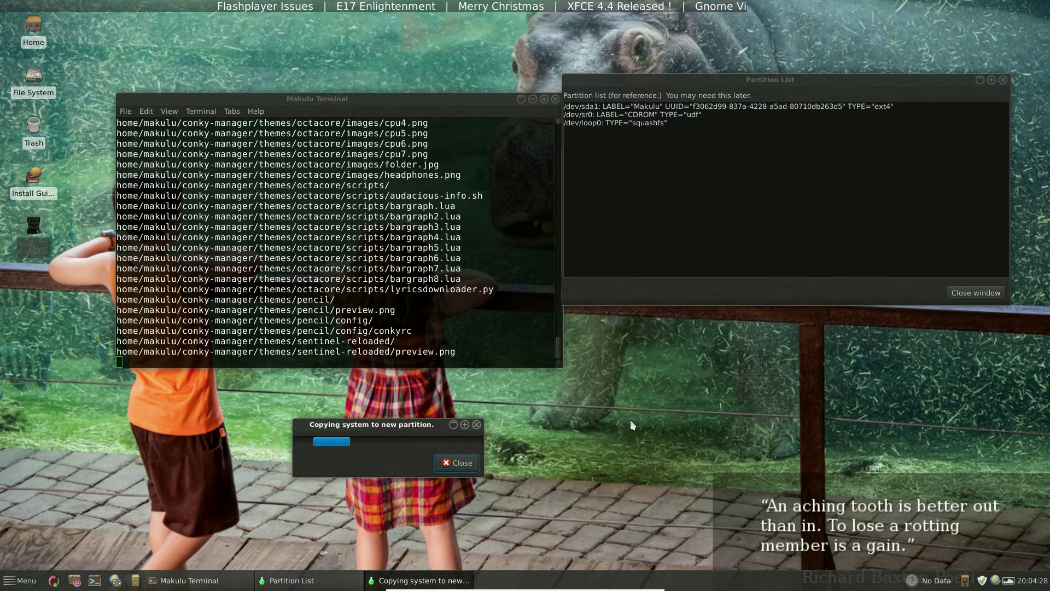
drag(749, 82, 774, 108)
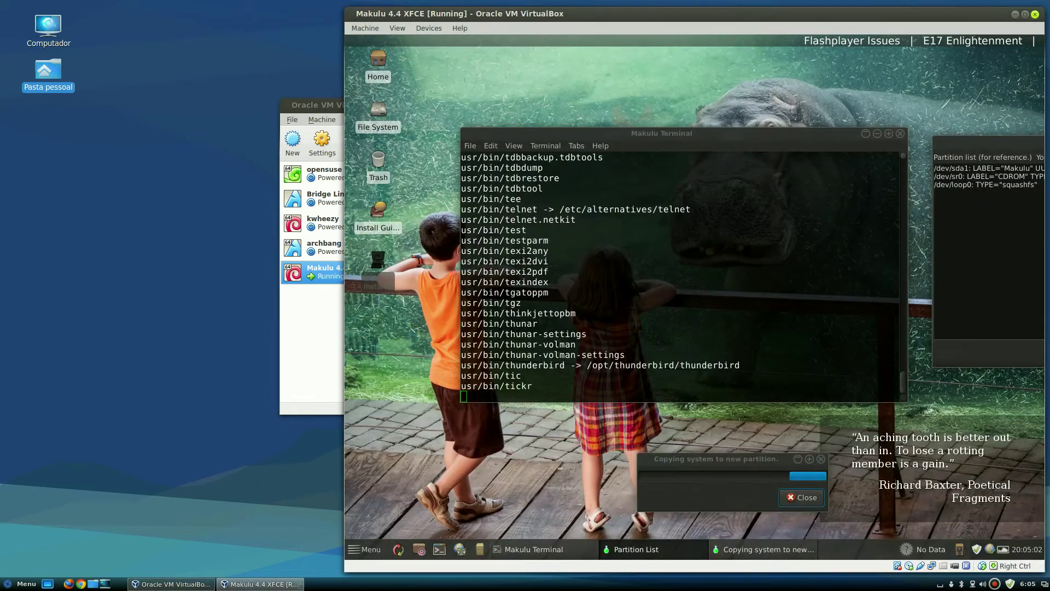
click(995, 583)
click(979, 555)
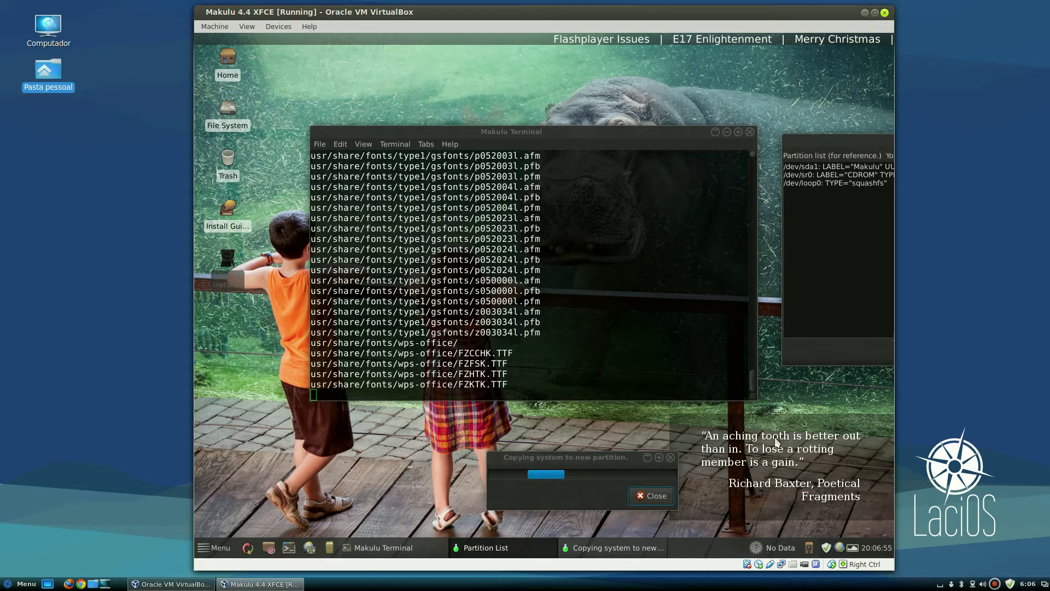
Step: Switch the Makulu virtual machine window back to fullscreen mode
key(Control_R+f)
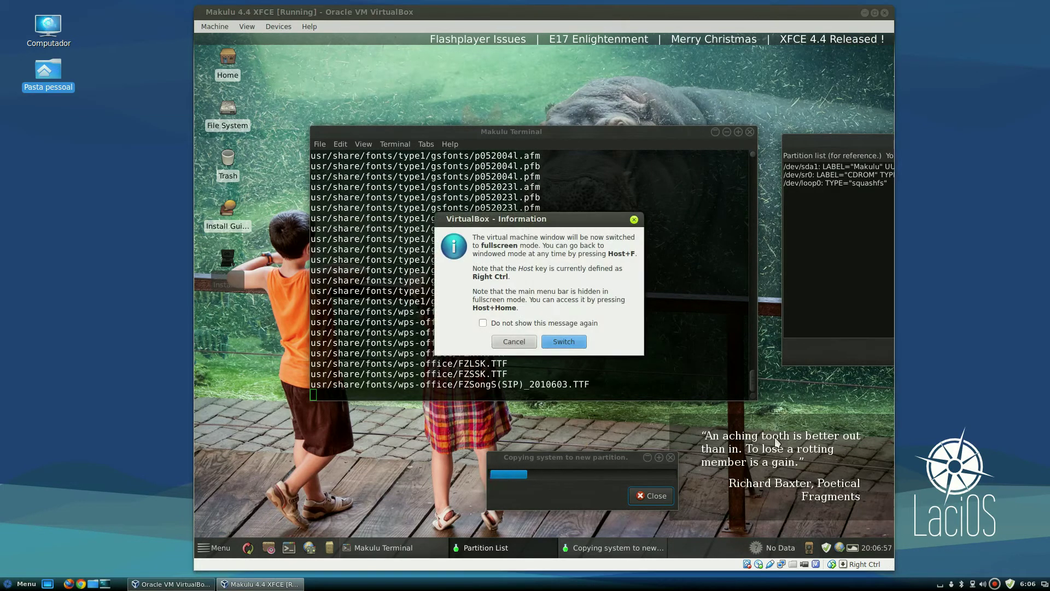
click(564, 342)
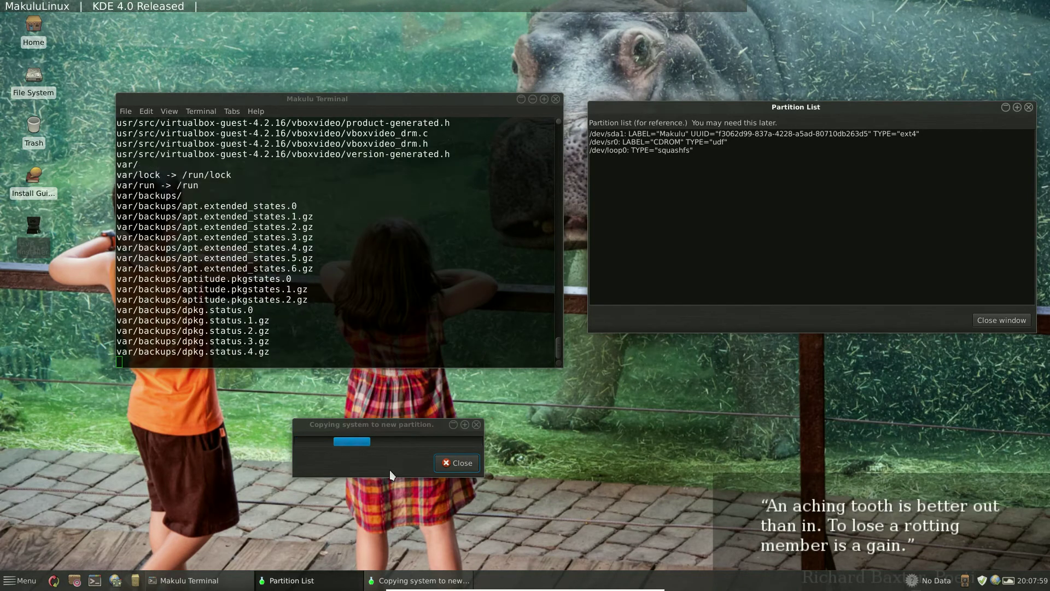
Step: Close the partition list and move the copy progress window to the area beside the terminal
click(1003, 321)
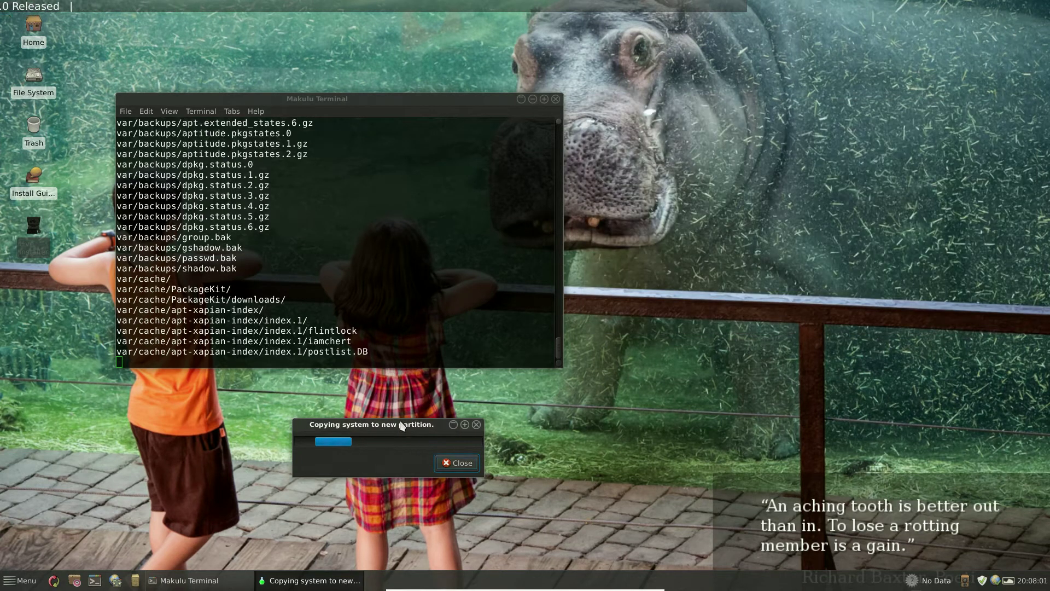
drag(402, 425, 757, 207)
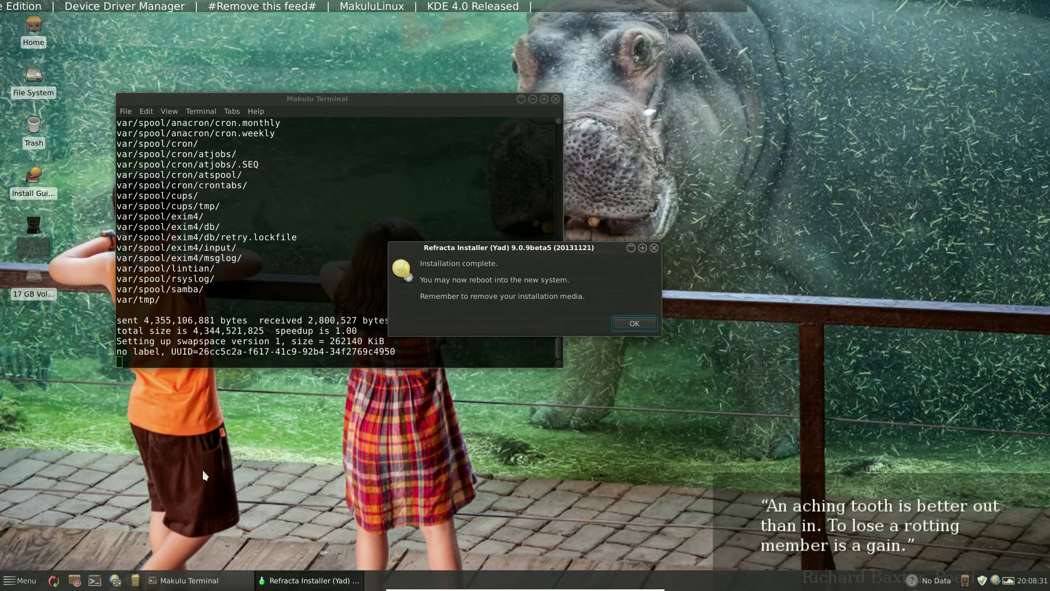
Step: Acknowledge the installer's completion message and restart the live system
click(633, 323)
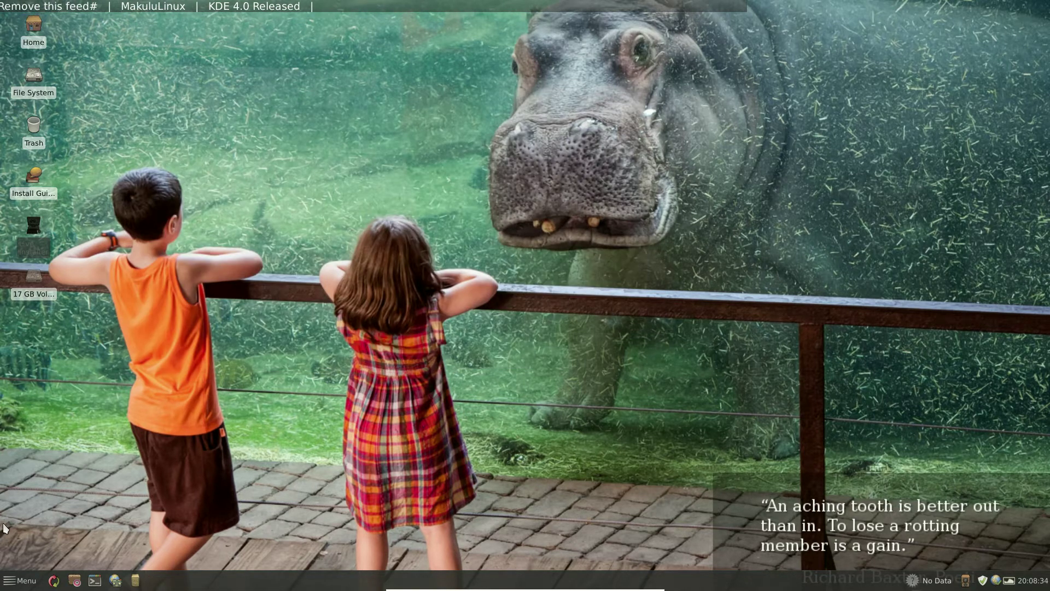
click(20, 581)
click(282, 251)
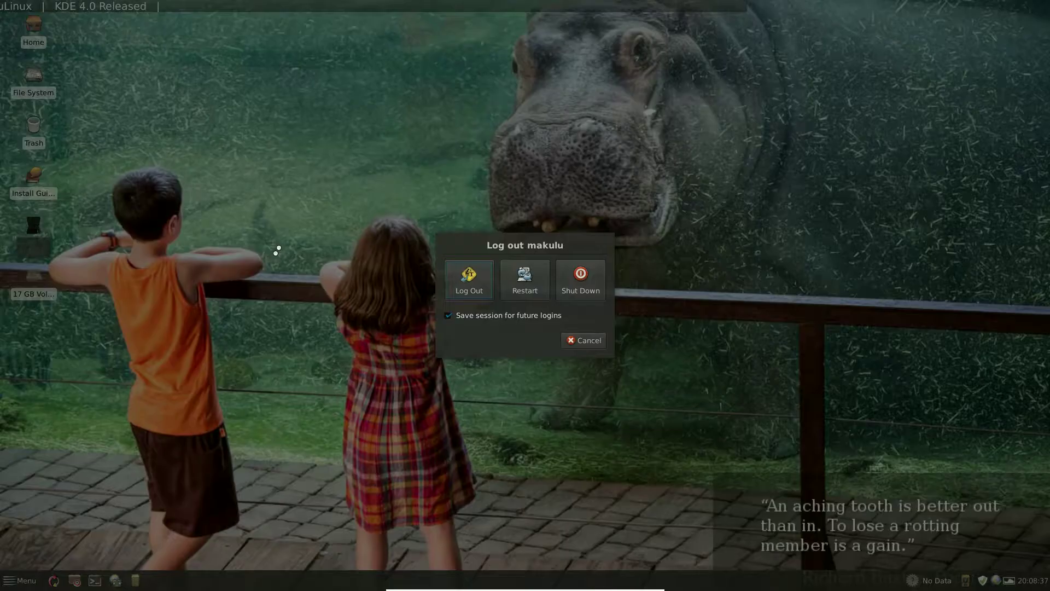
click(528, 277)
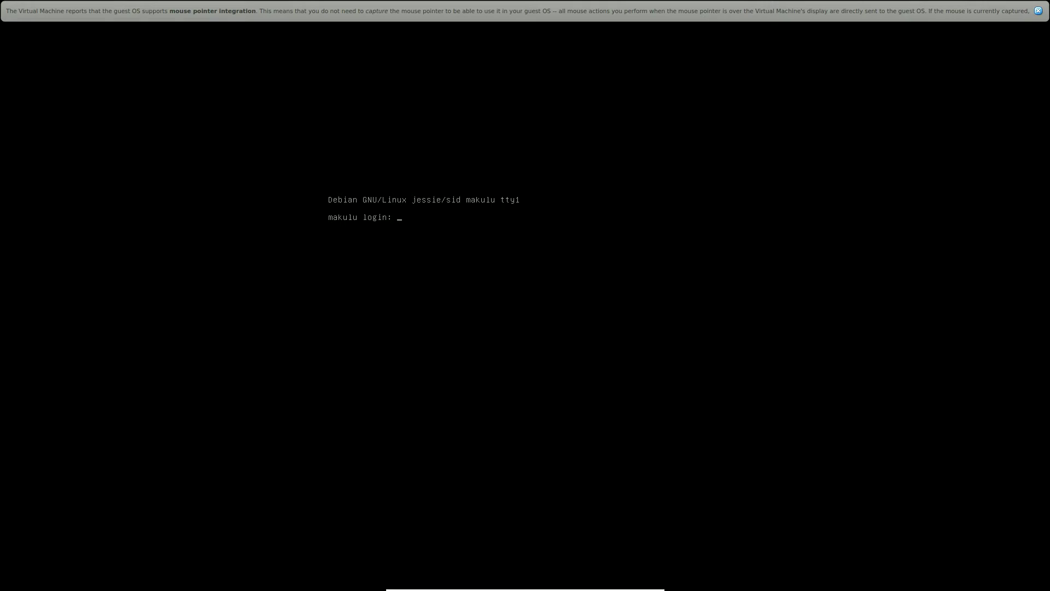
Step: Dismiss the mouse pointer integration notices and continue the reboot past the disc removal prompt
click(1038, 10)
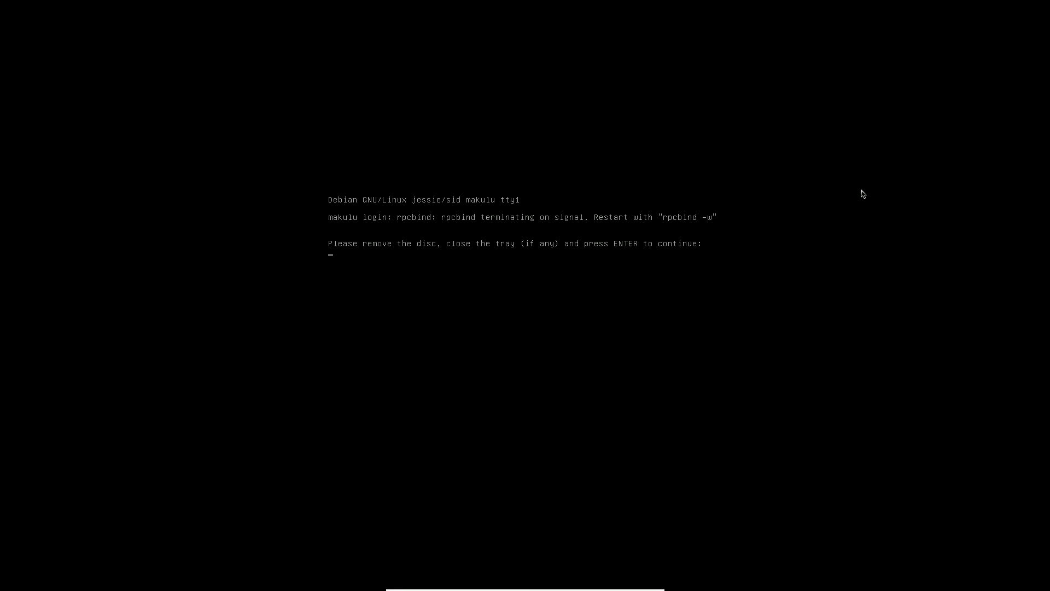
key(Return)
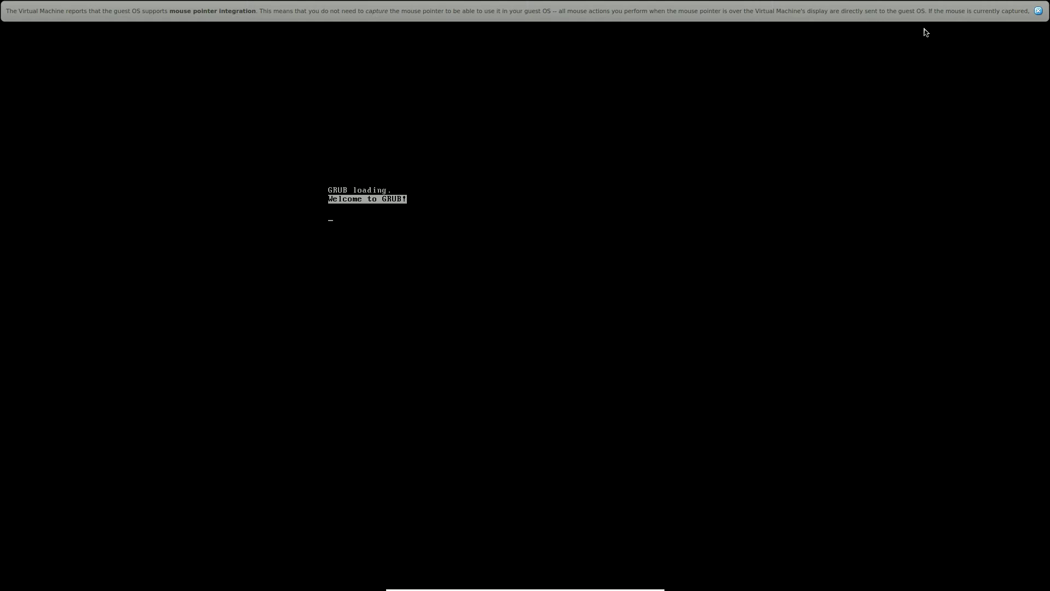
click(1039, 10)
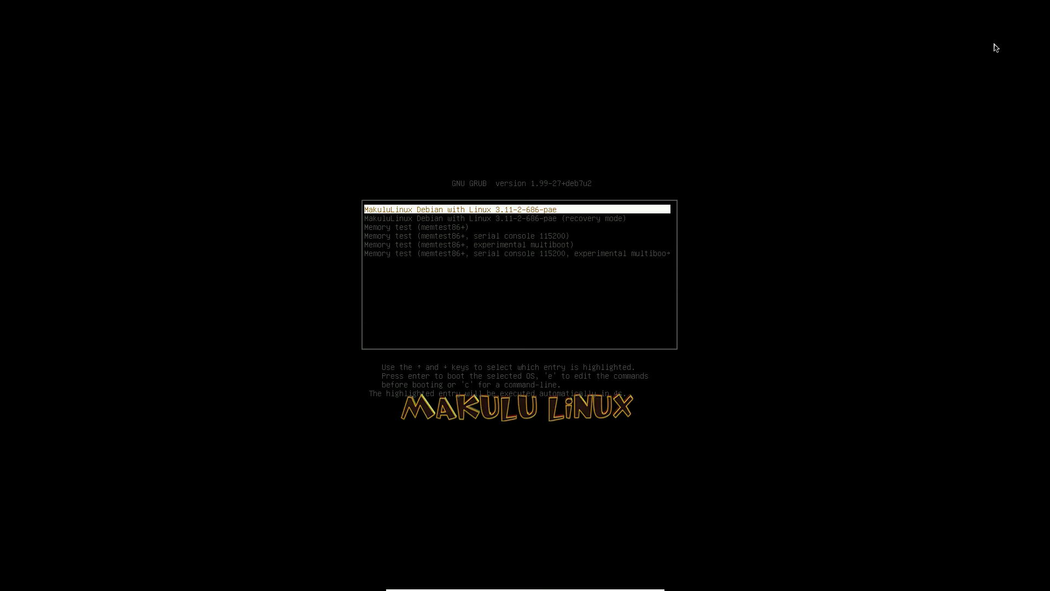
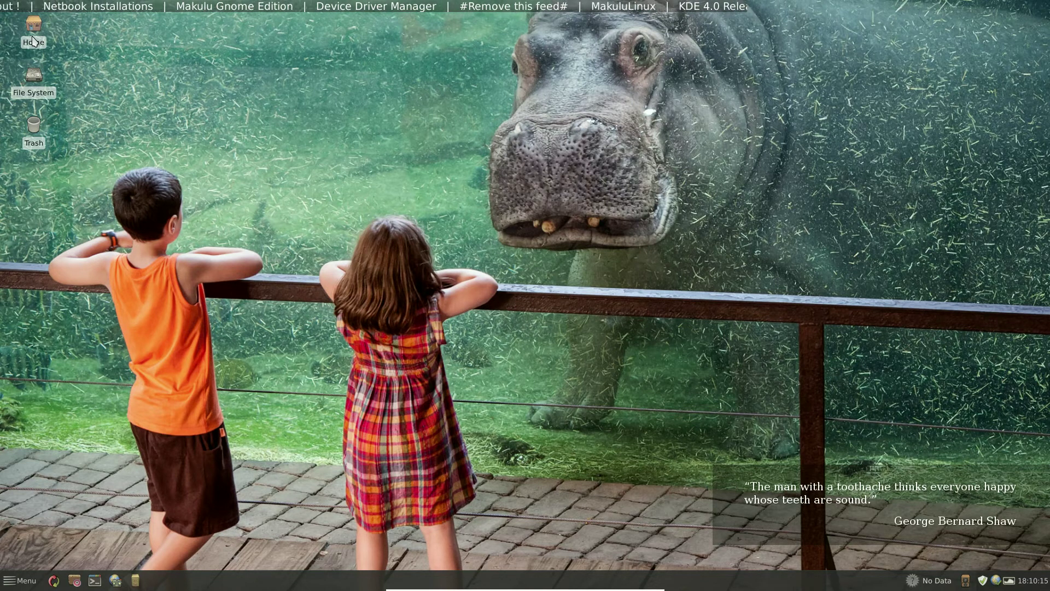
Step: Open the Task Manager, widen its window to examine running processes and memory use, and close it
click(20, 581)
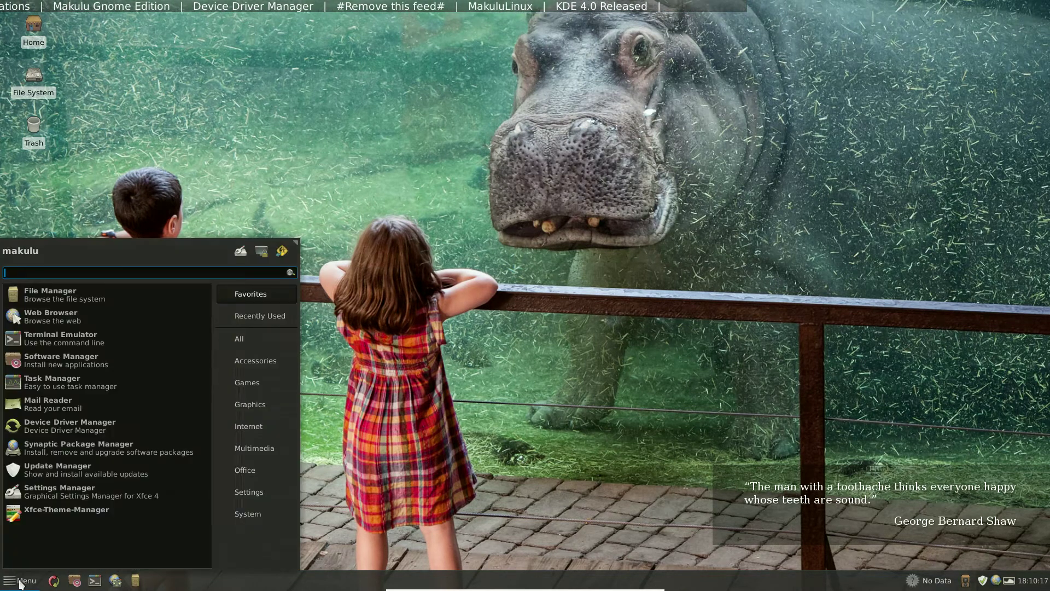
click(88, 393)
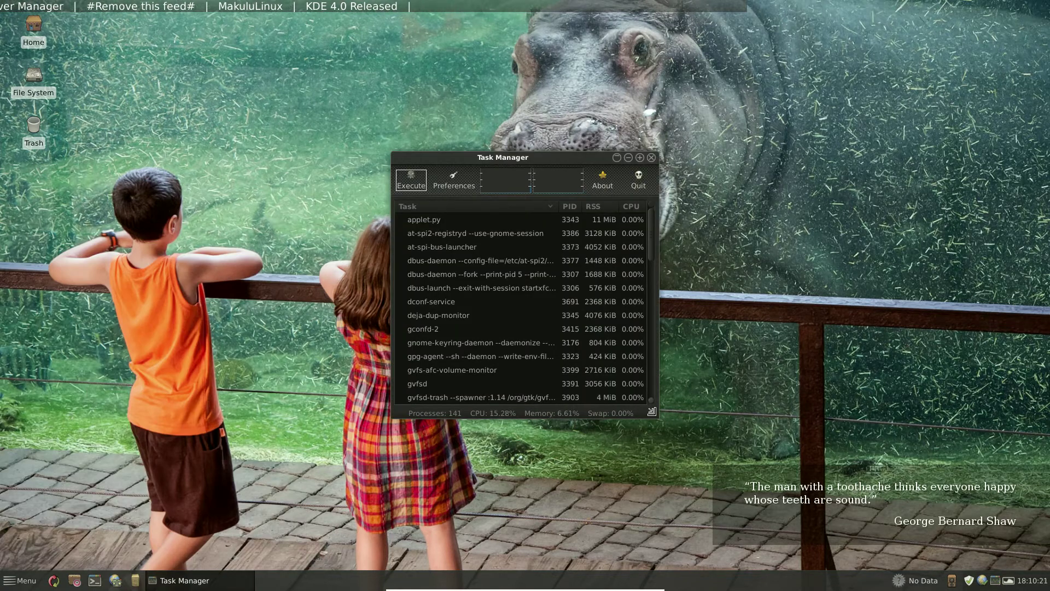
drag(654, 409, 919, 422)
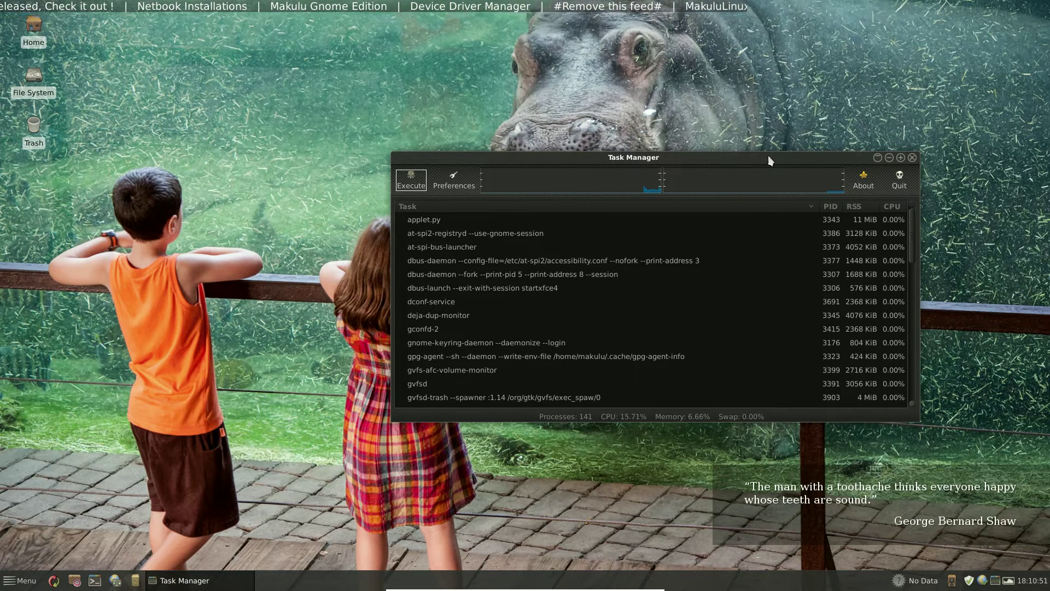
click(913, 157)
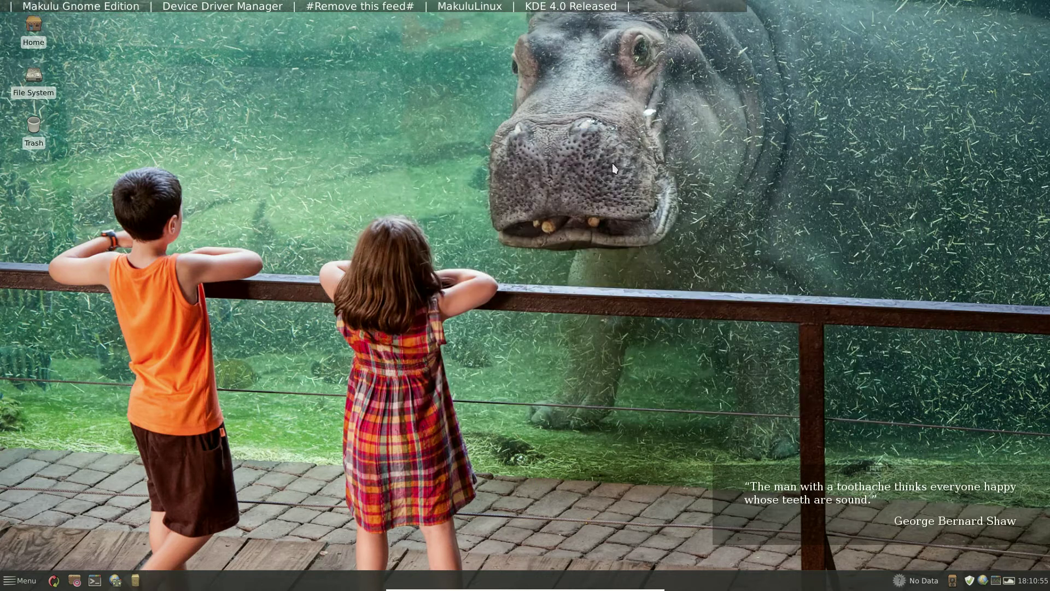
Step: Launch the Device Driver Manager, reposition its terminal window and enter the sudo password
click(17, 583)
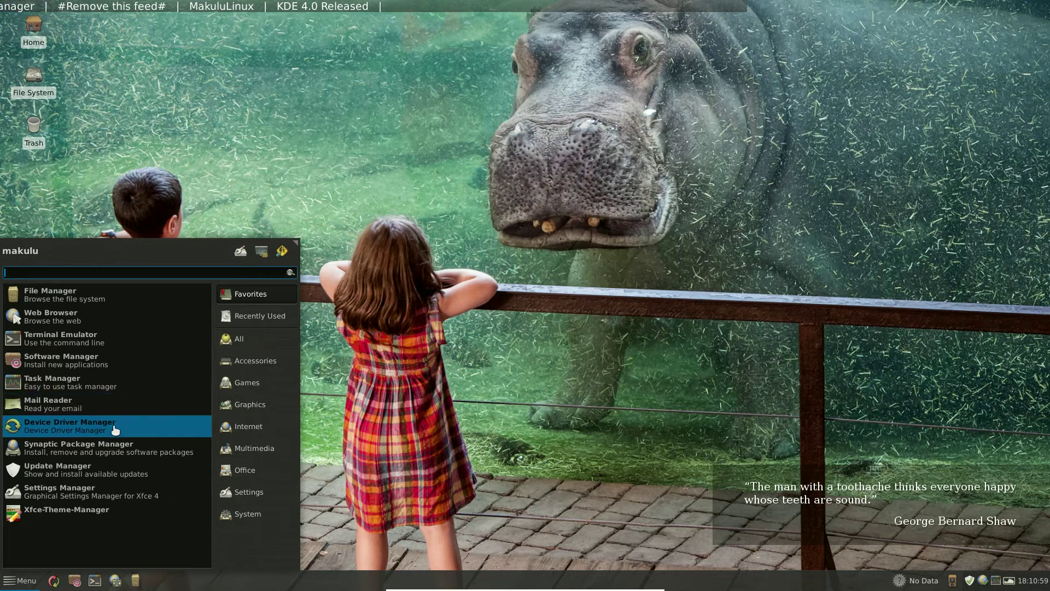
click(131, 425)
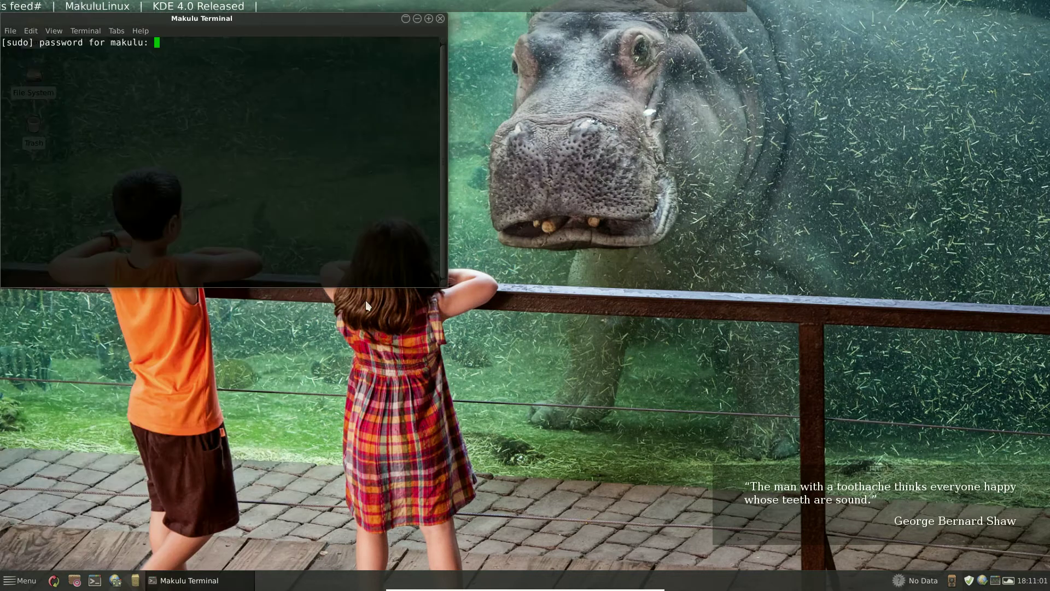
drag(316, 28, 569, 145)
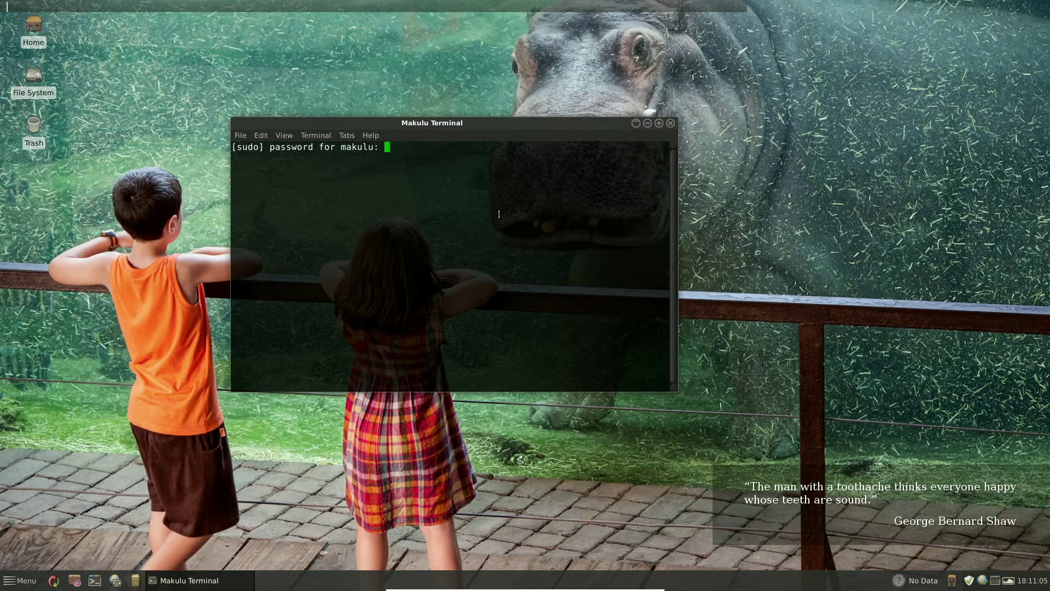
key(Return)
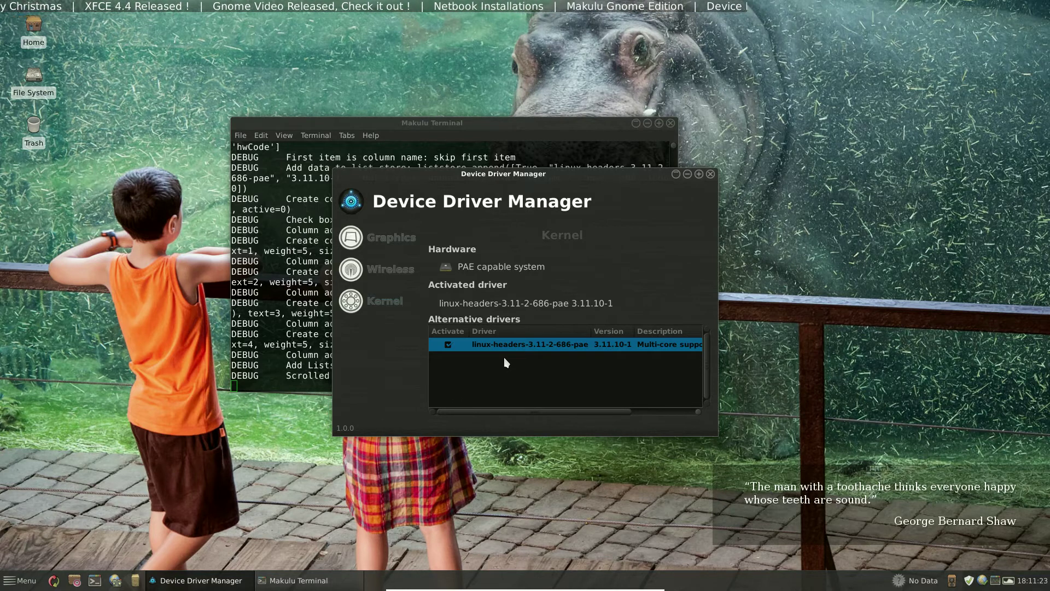
Step: Check the Graphics, Wireless and Kernel driver pages and close the Device Driver Manager
click(374, 244)
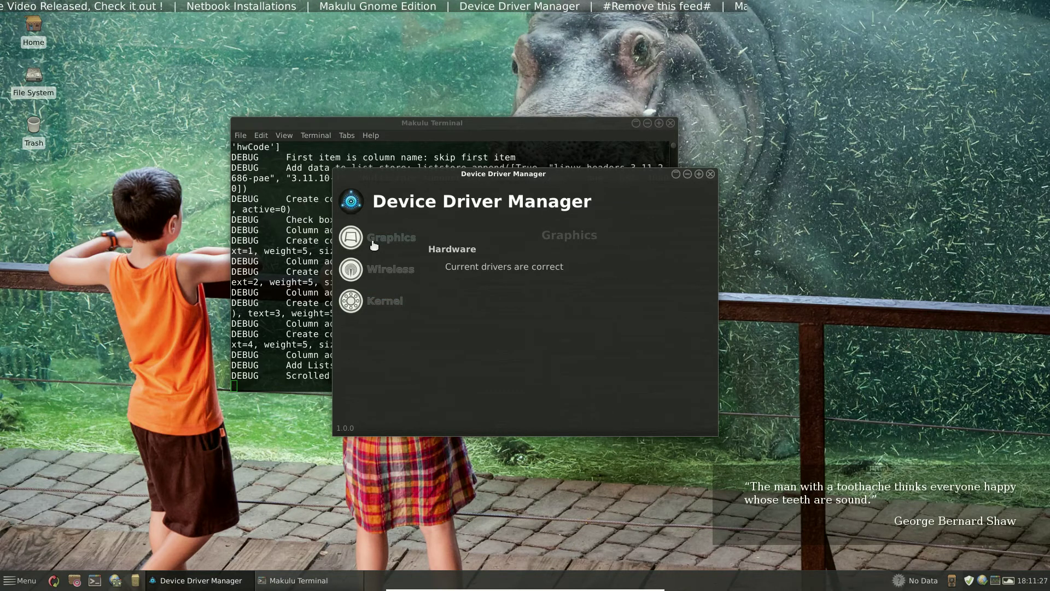
click(370, 269)
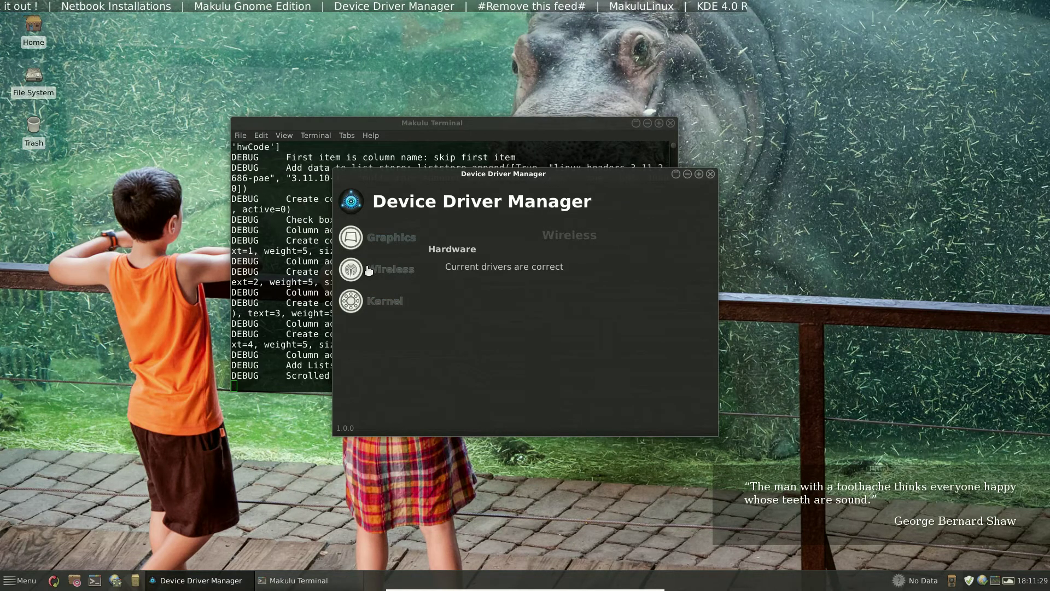
click(380, 303)
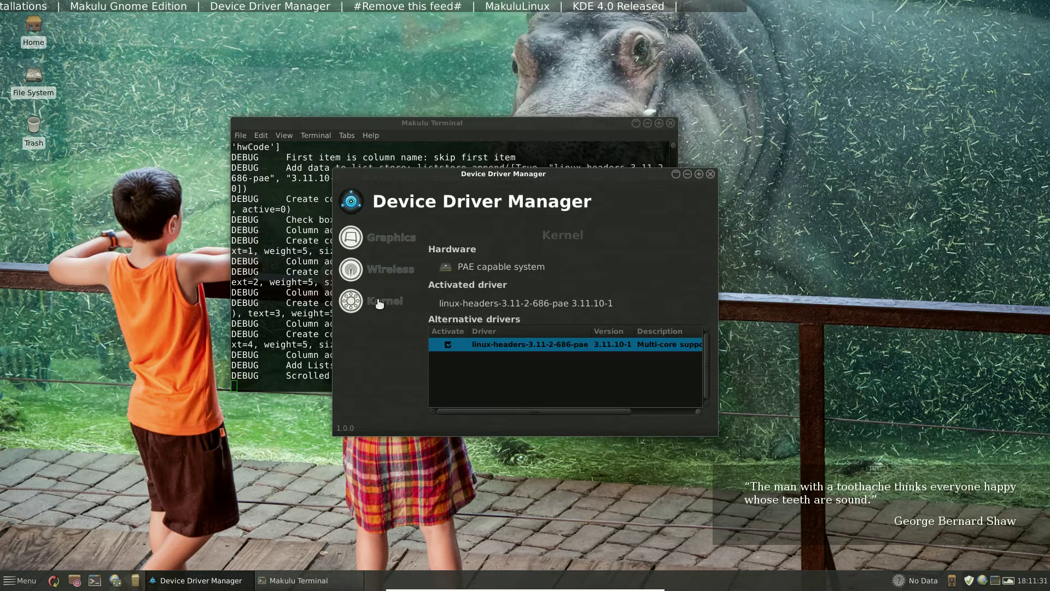
click(370, 241)
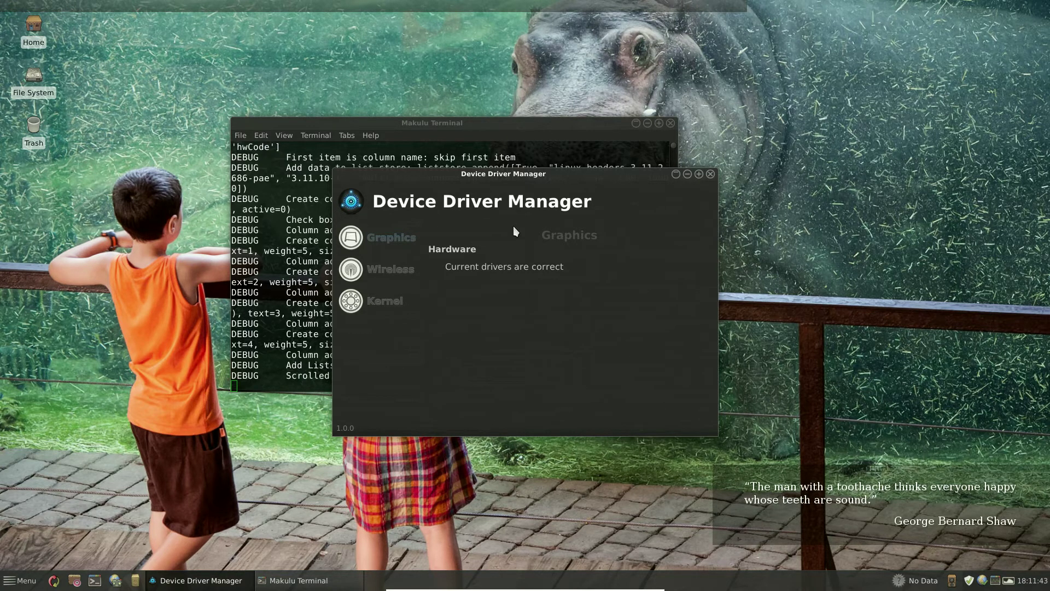
click(710, 175)
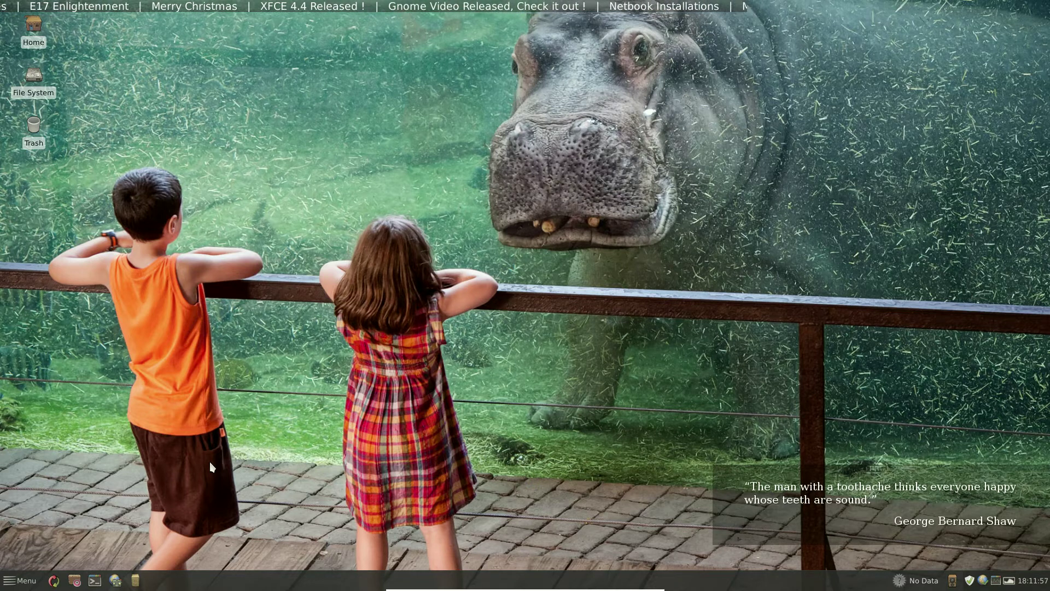
Step: Open the web browser and bring up the layout options of its new tab speed dial page
click(17, 582)
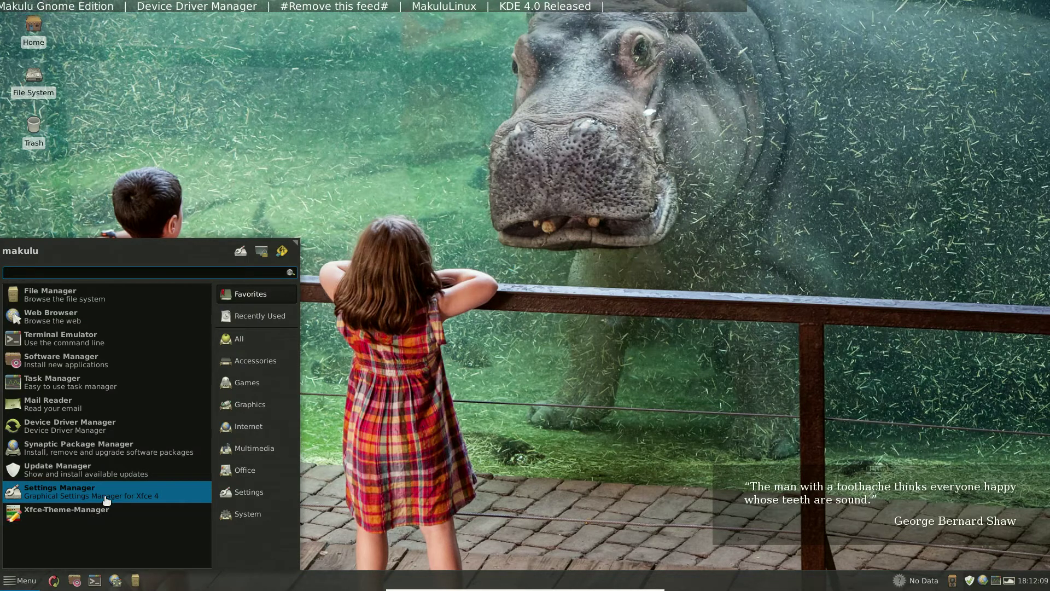
click(115, 319)
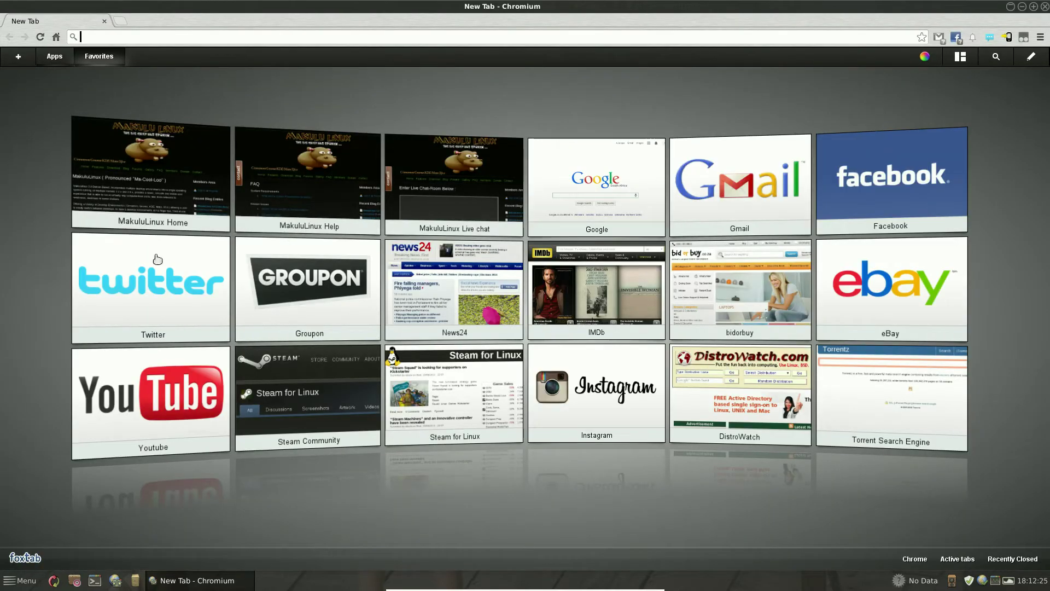
click(967, 57)
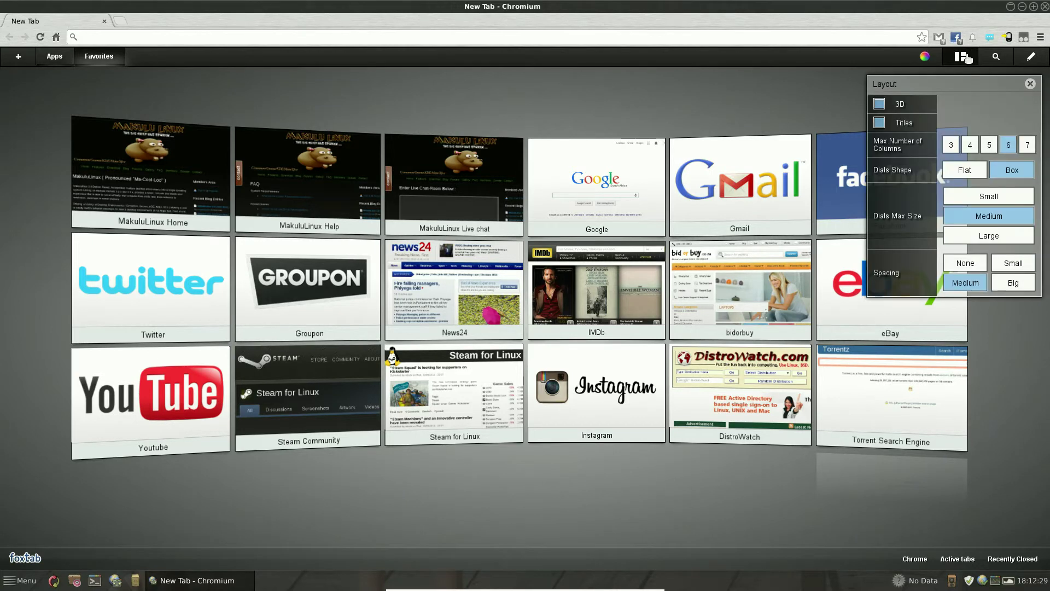
Step: Dismiss the speed dial layout options and close the web browser
click(967, 57)
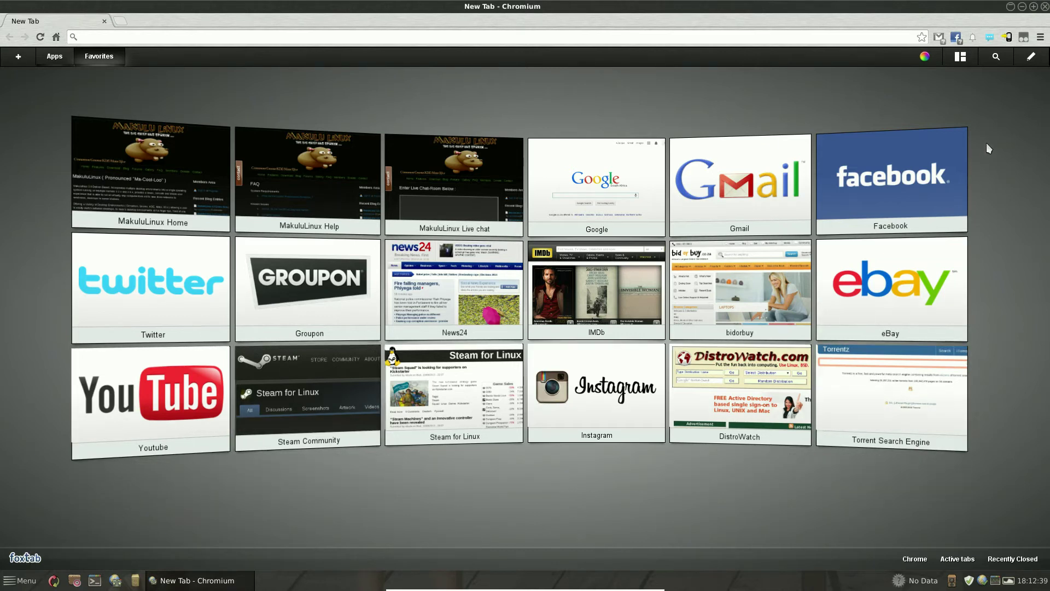
click(1045, 7)
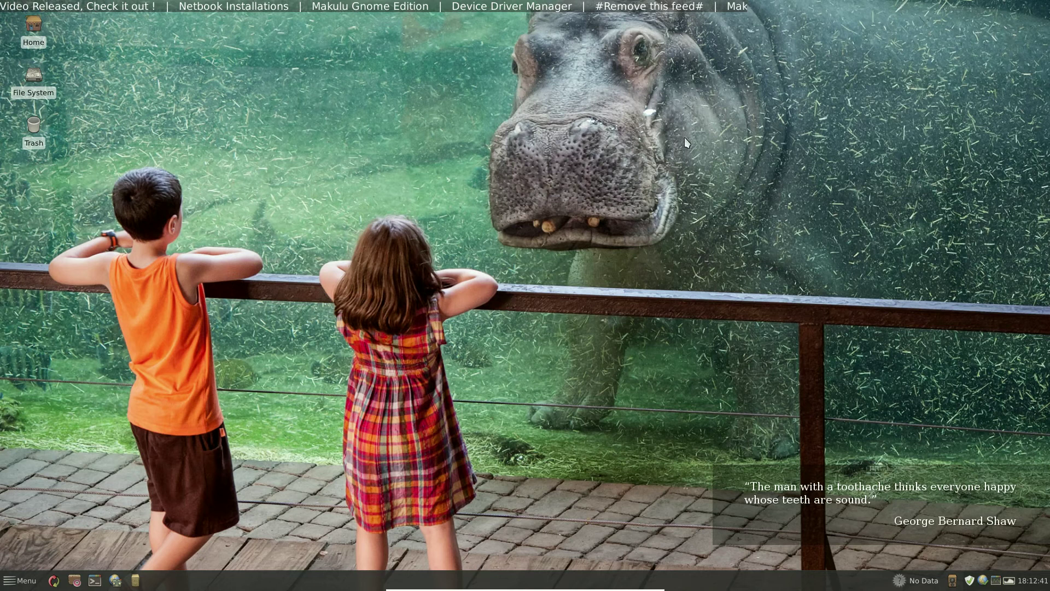
Step: Launch Update Repositories, move its terminal window towards the middle of the desktop and submit the sudo password
click(54, 582)
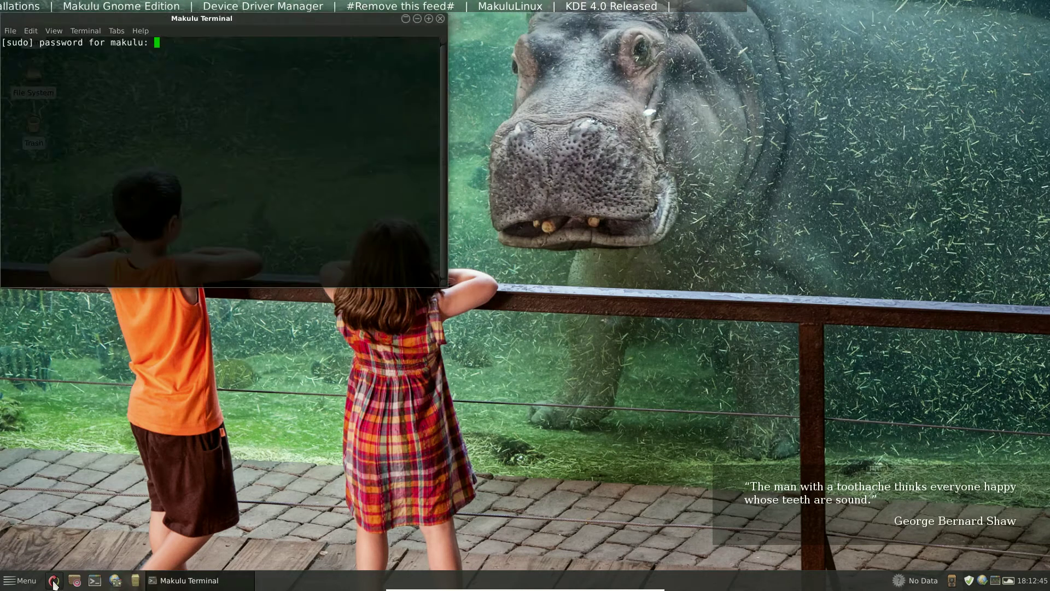
drag(268, 18, 517, 126)
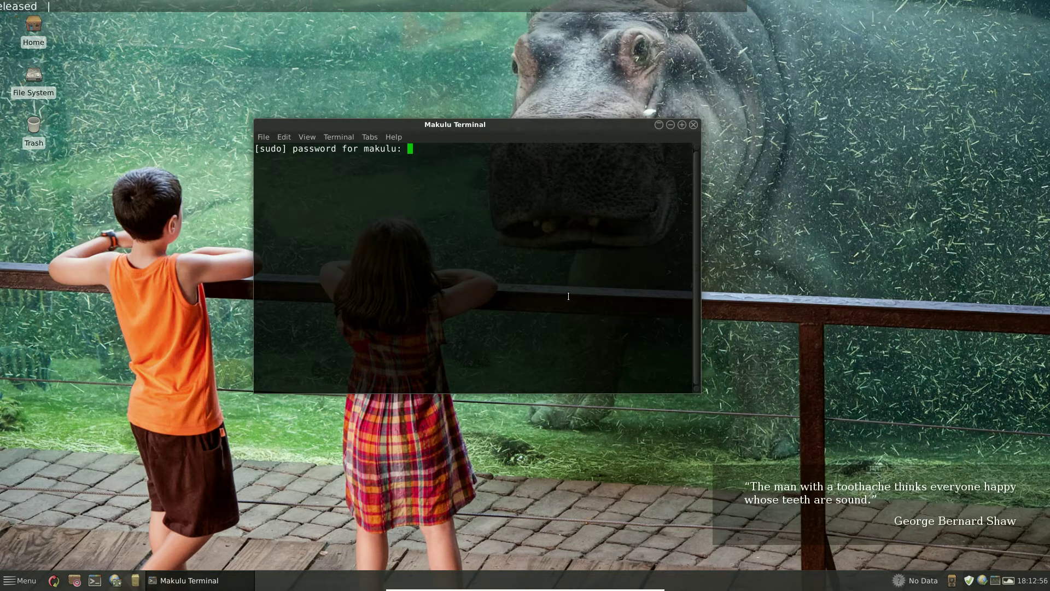
key(Return)
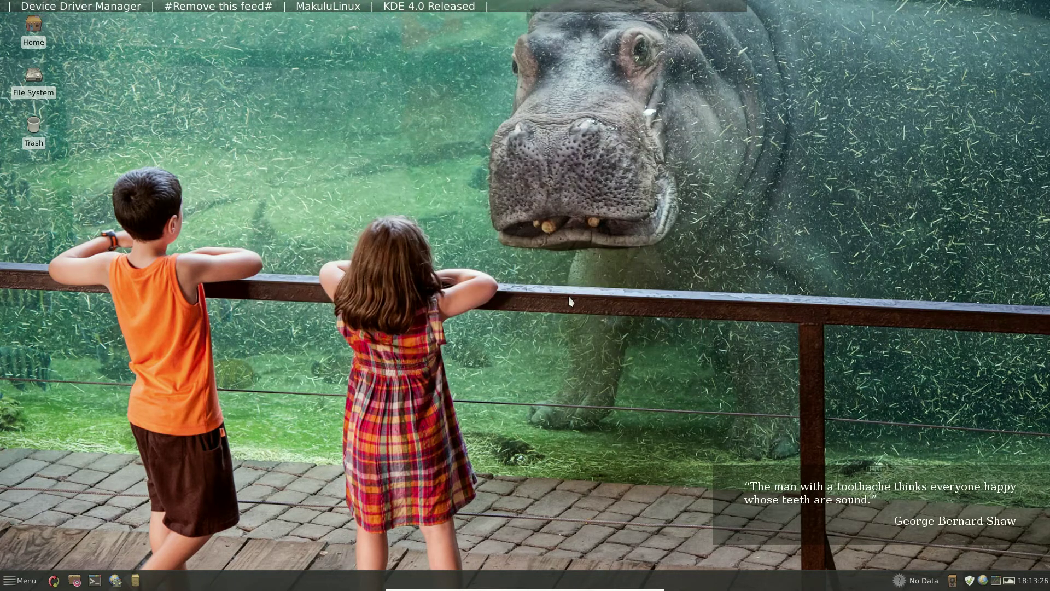
Step: Launch Update Repositories again and close its terminal at the password prompt
click(25, 583)
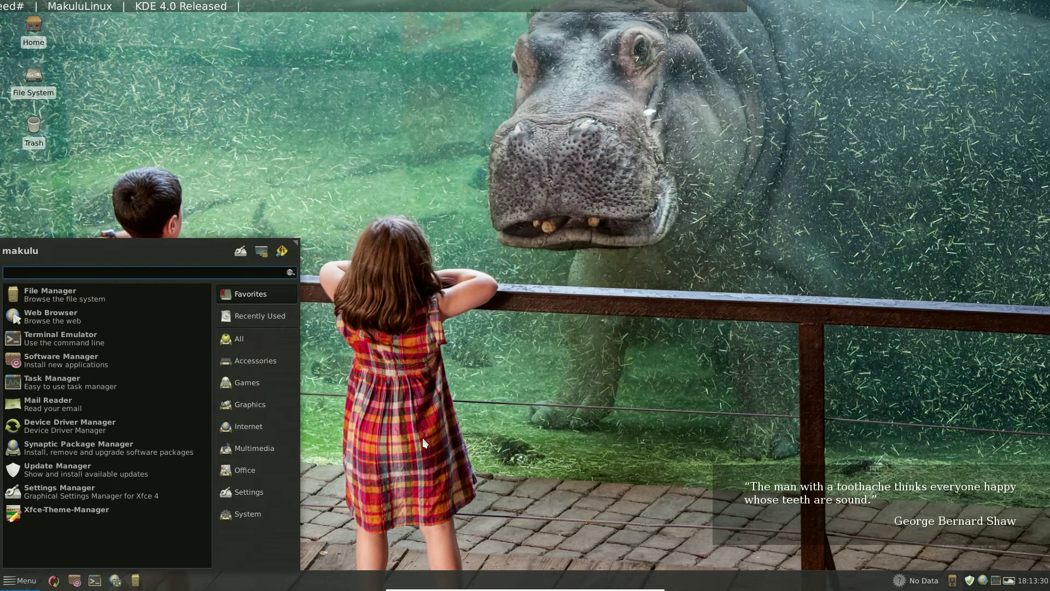
click(33, 583)
click(54, 582)
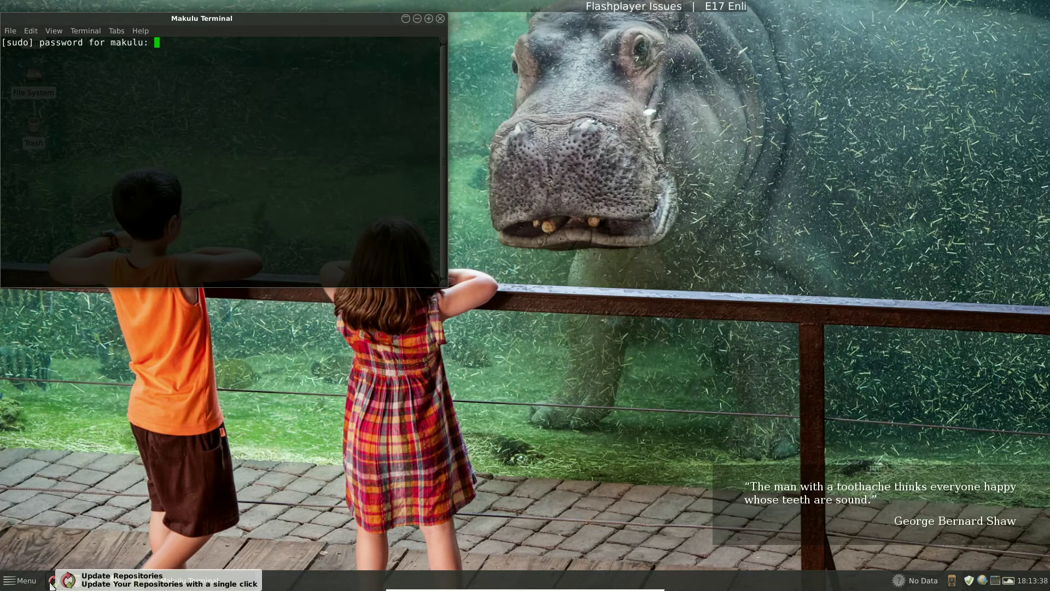
click(441, 19)
Step: Look through the Favorites, All, Recently Used and Accessories categories of the applications menu and close it
click(26, 581)
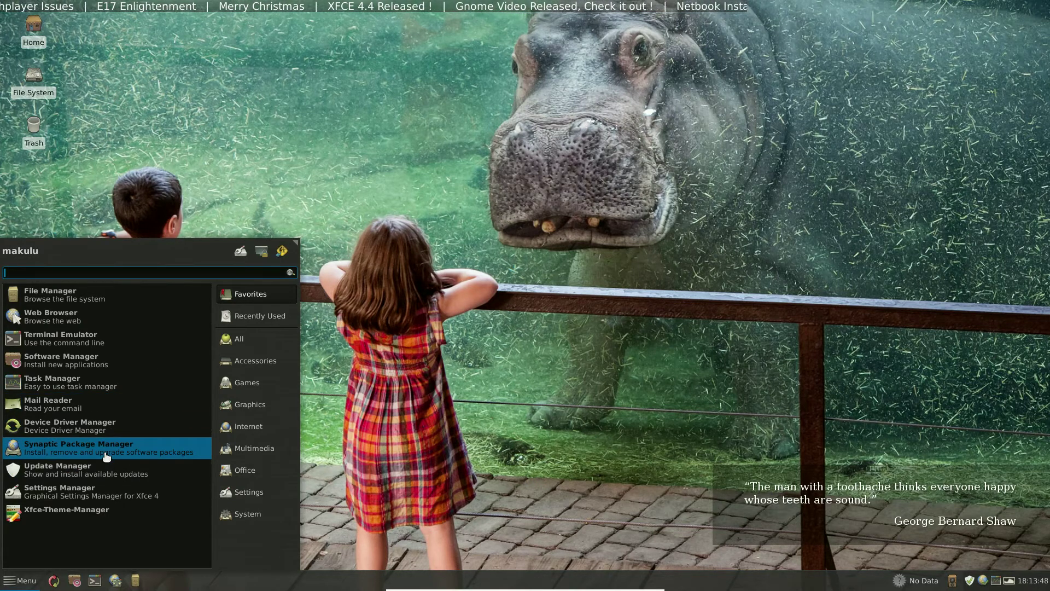
click(401, 304)
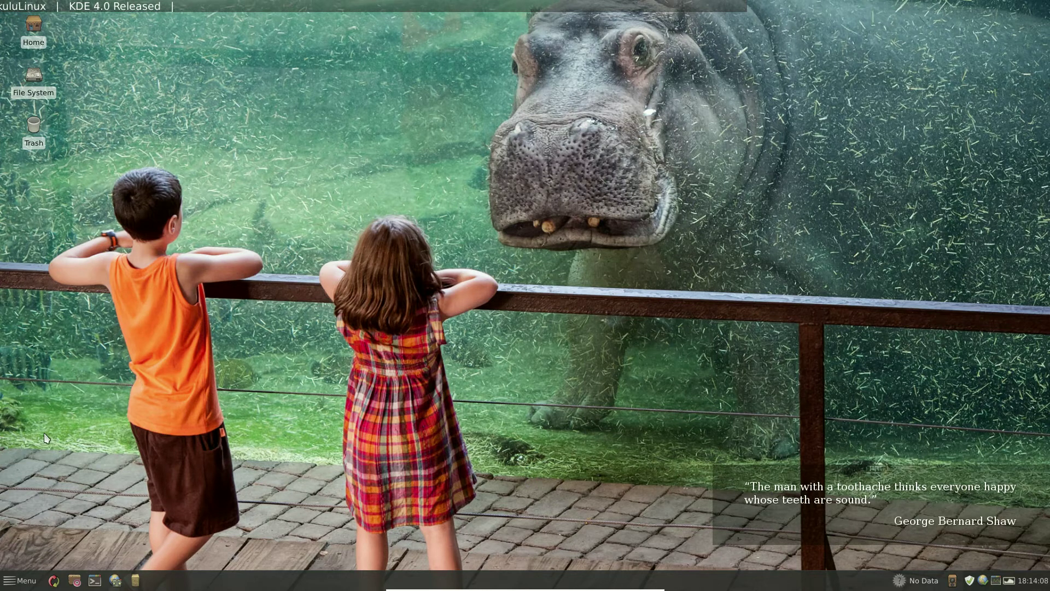
click(30, 583)
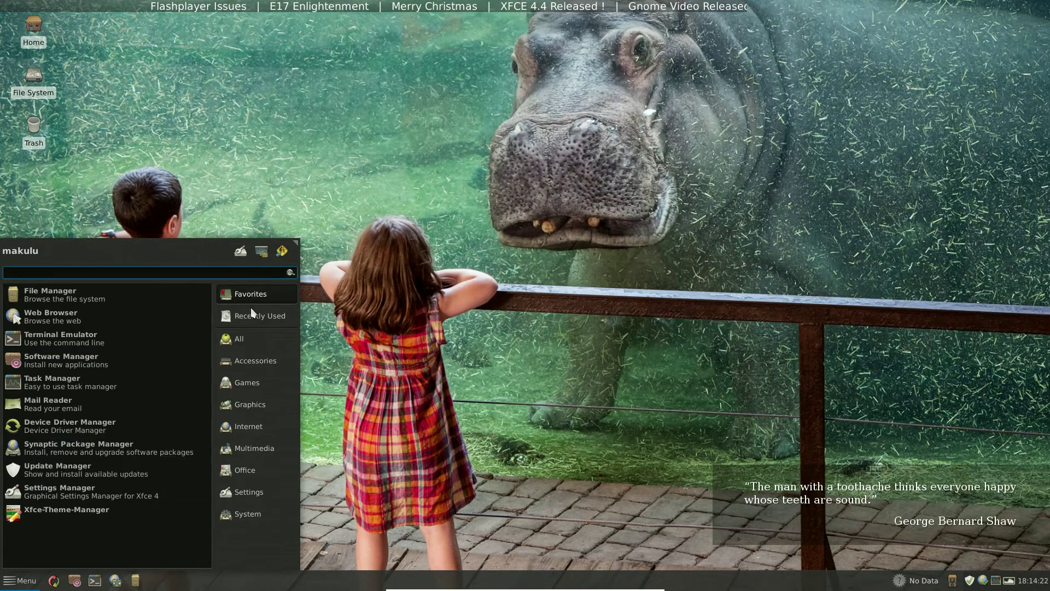
mouse_move(240, 343)
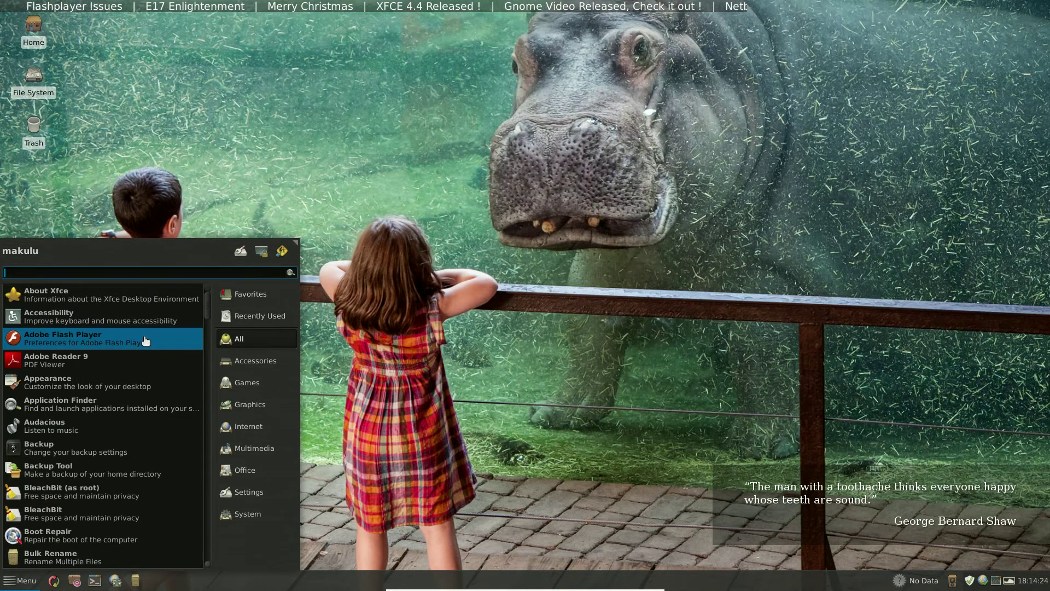
mouse_move(254, 317)
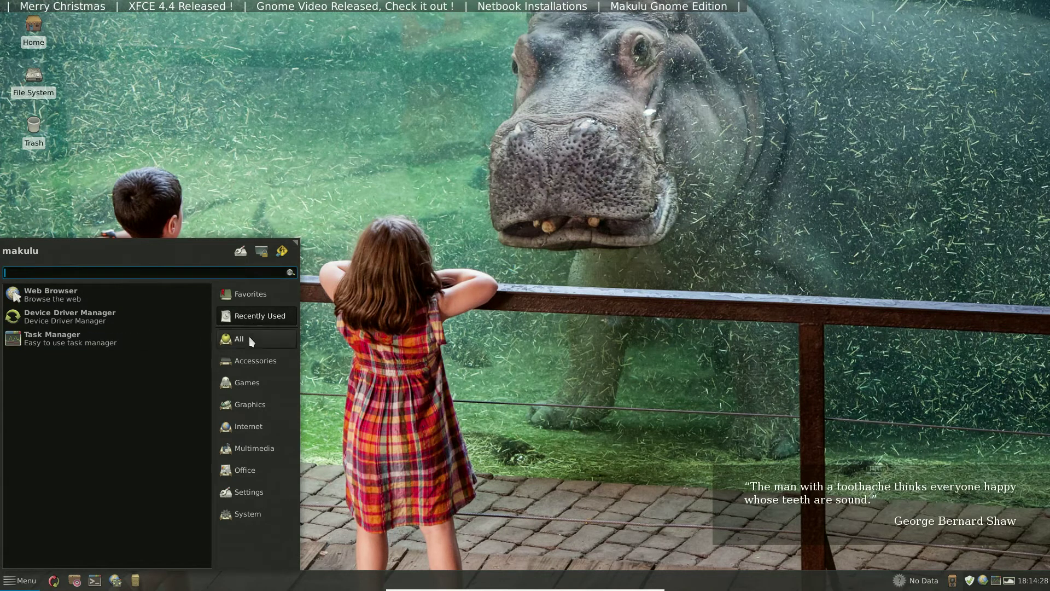
mouse_move(255, 364)
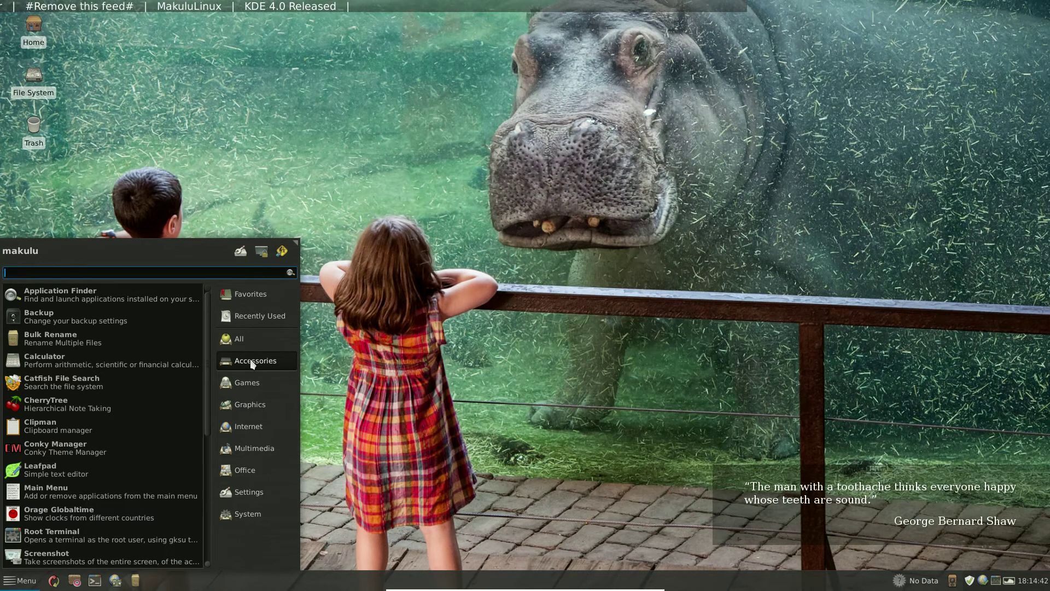
click(377, 209)
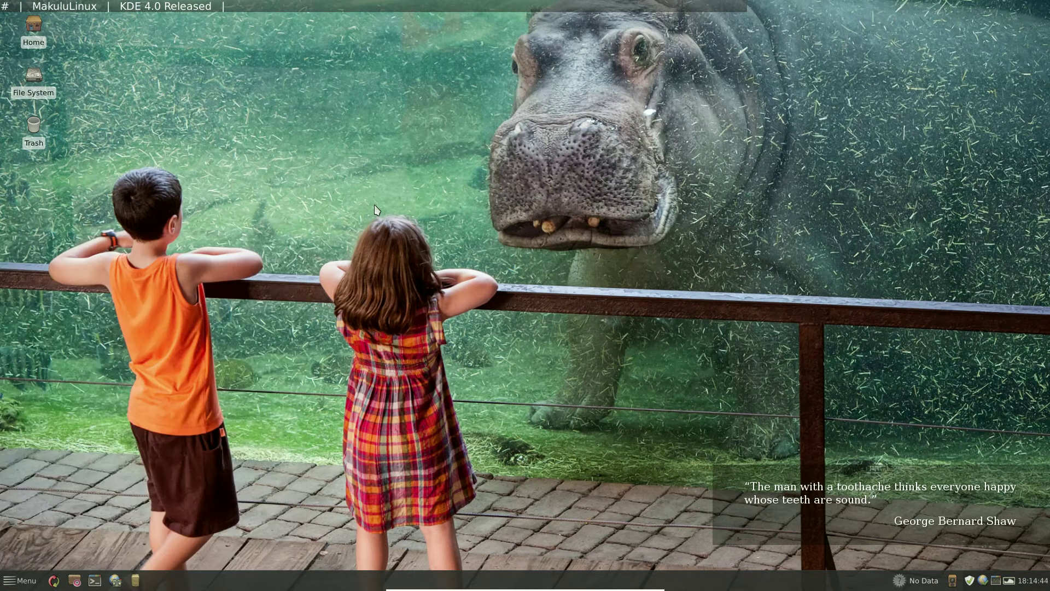
Step: Preview Audio Jungle.jpg as the desktop background, set the background to Dragon.jpg and close the desktop settings
right_click(377, 209)
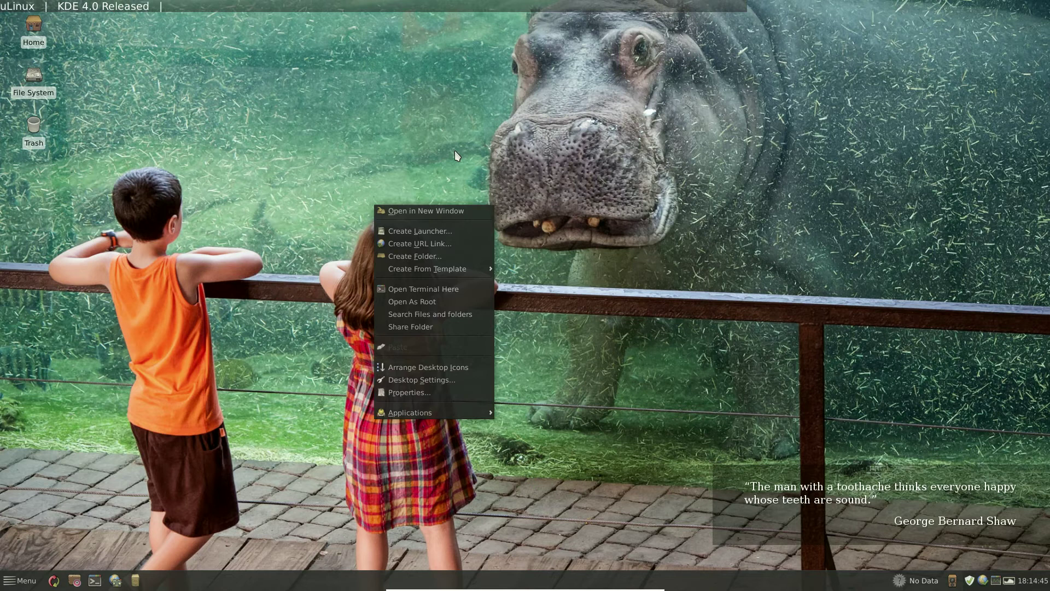
click(409, 385)
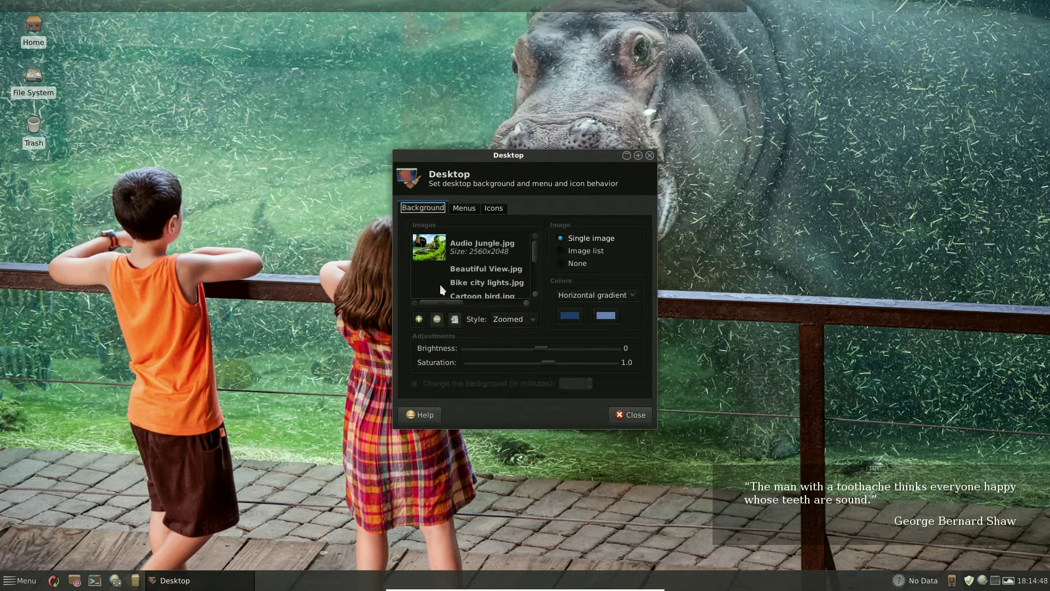
click(444, 253)
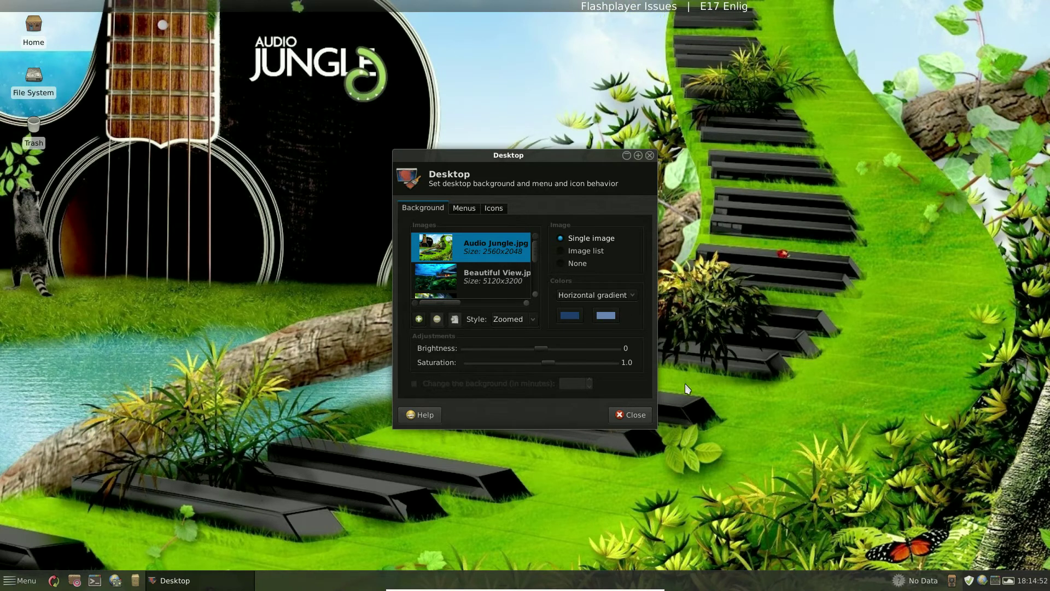
drag(533, 256, 532, 258)
click(434, 281)
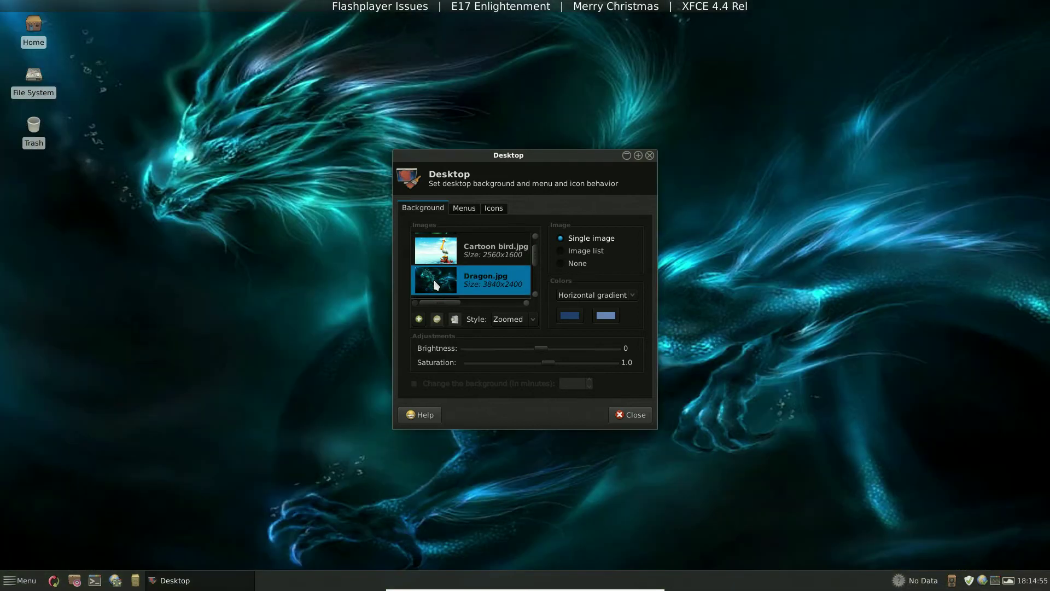
click(630, 414)
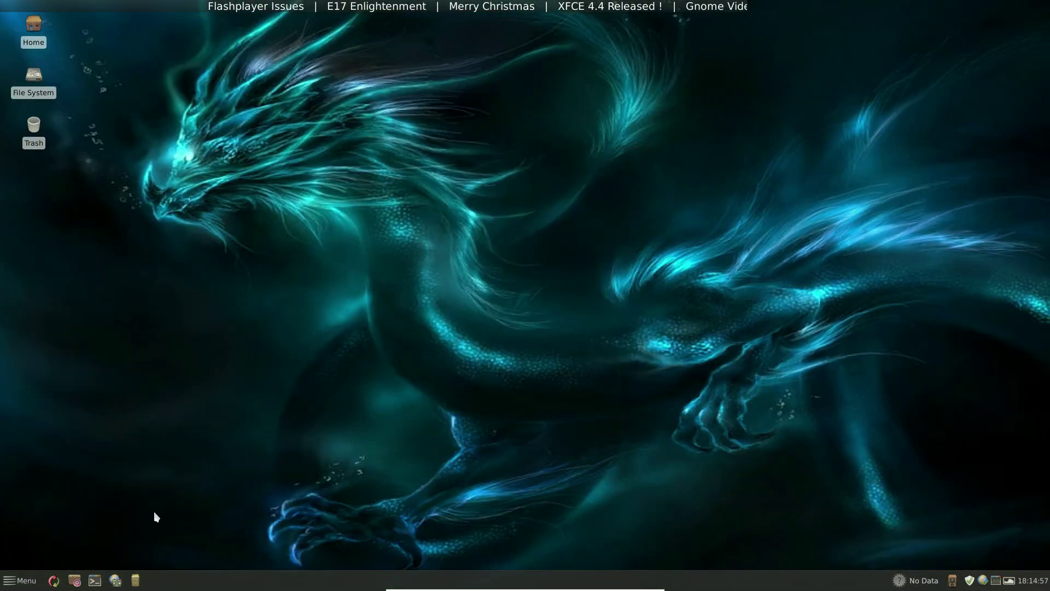
Step: Examine the programs in the Accessories category of the applications menu, from Application Finder to XTerm
click(13, 580)
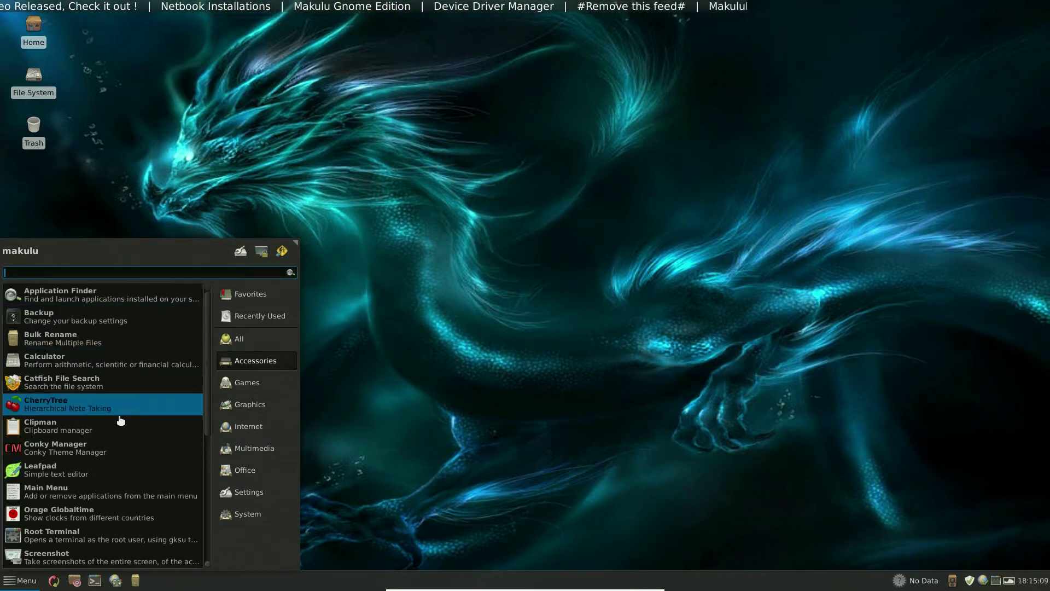
scroll(116, 434, down, 1)
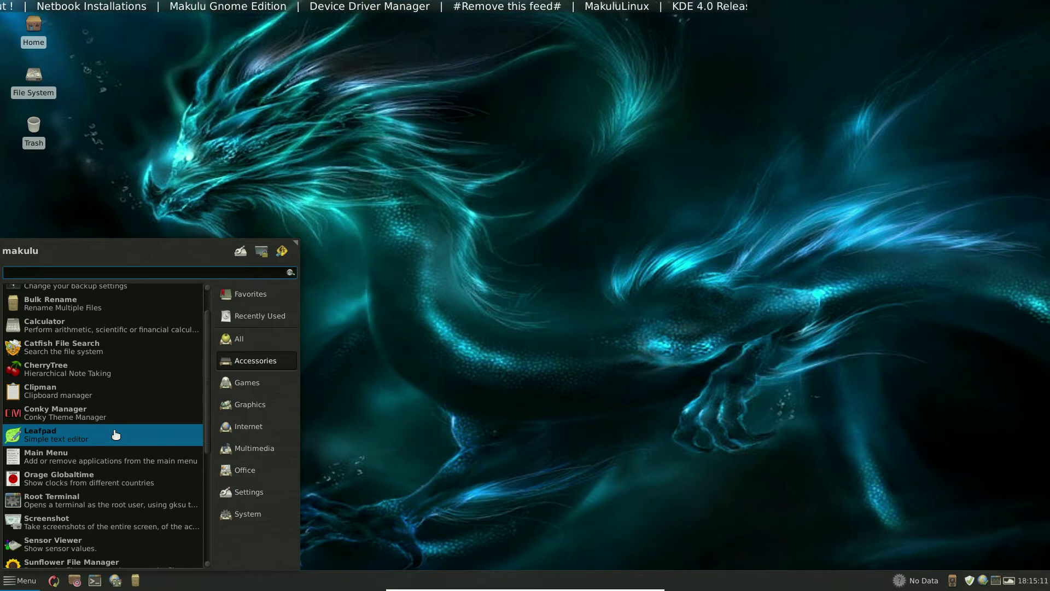
scroll(116, 434, down, 1)
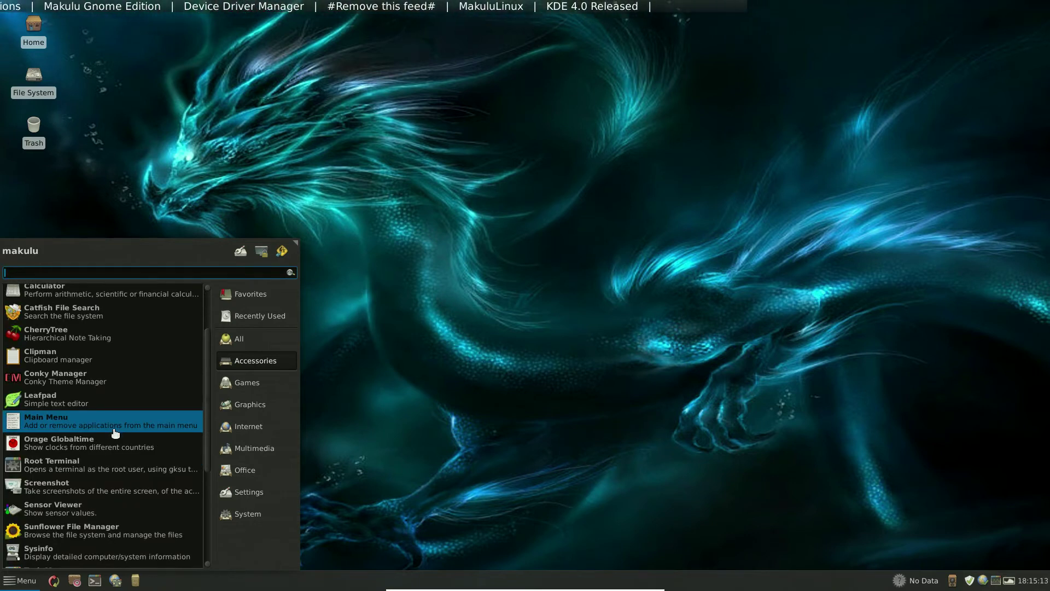
scroll(116, 434, down, 2)
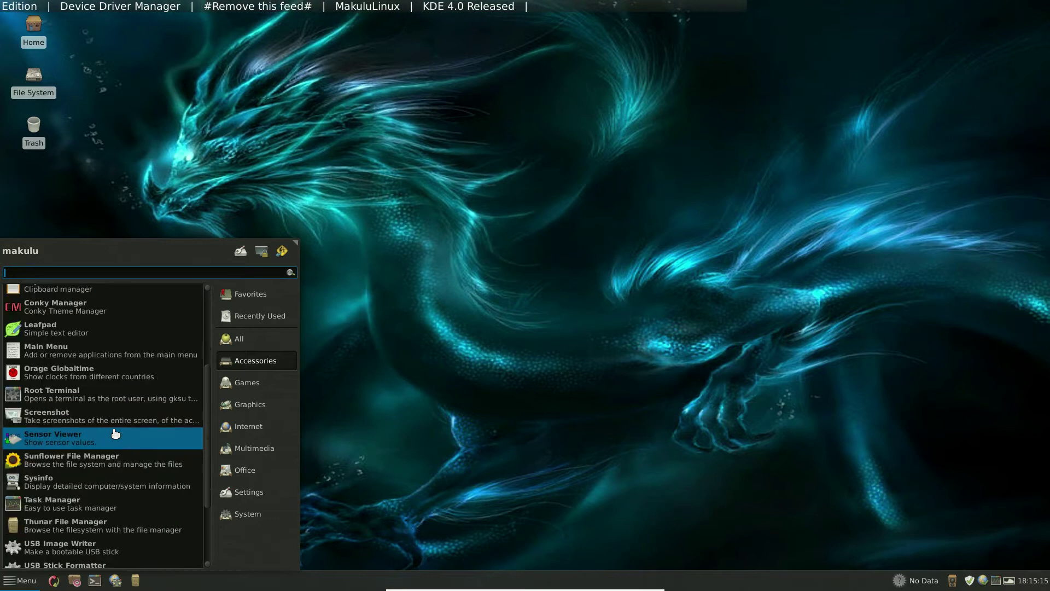
scroll(116, 433, down, 1)
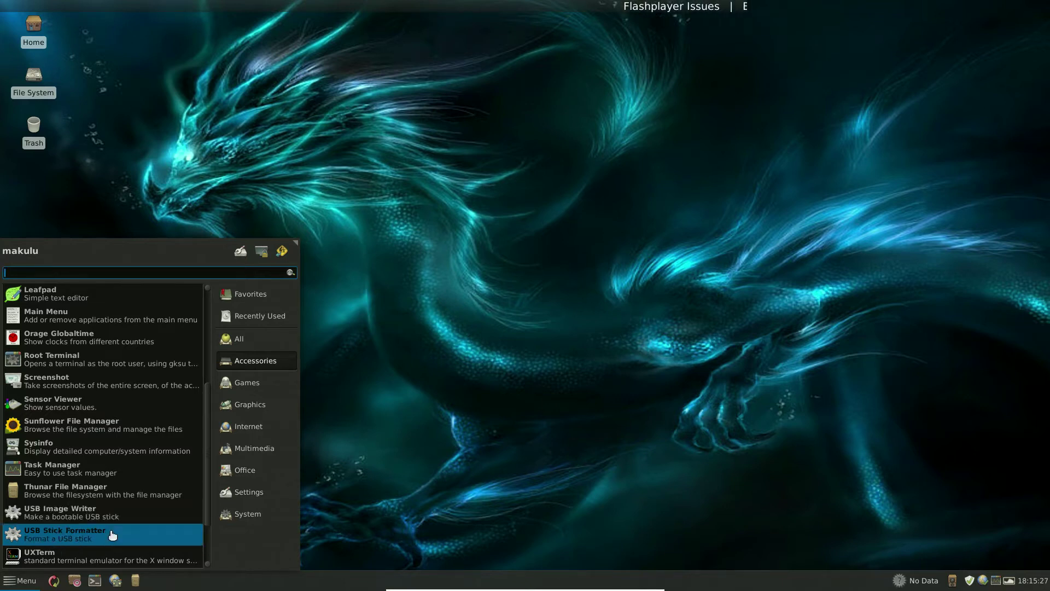
scroll(112, 535, down, 2)
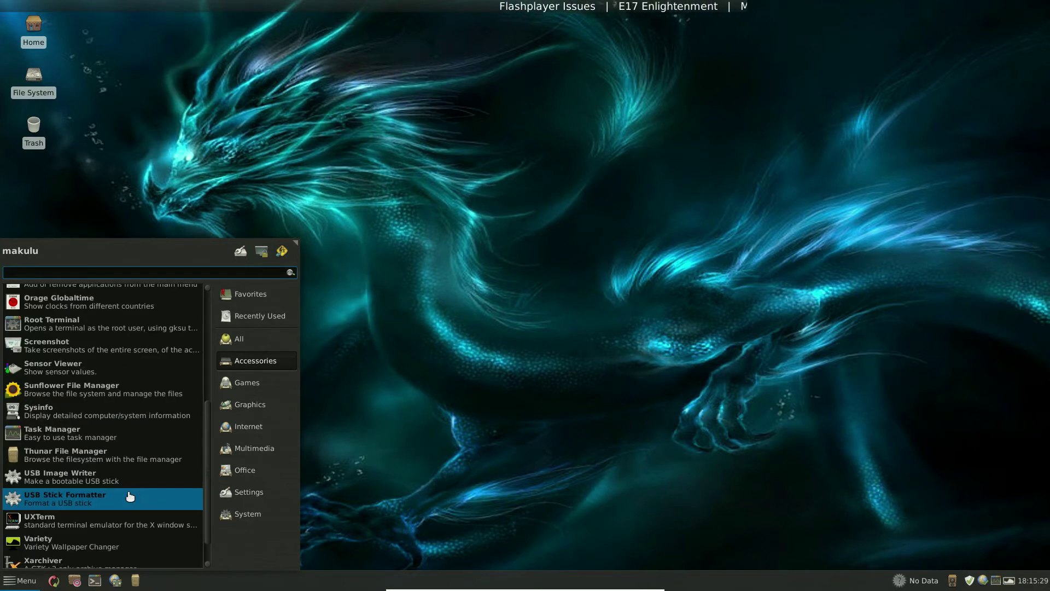
scroll(129, 496, down, 1)
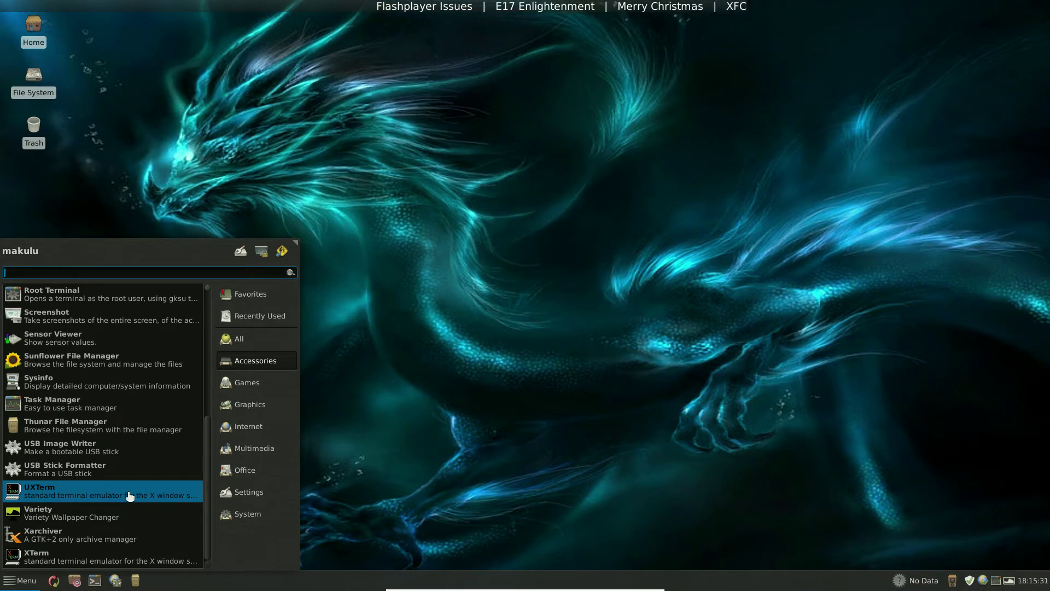
scroll(121, 508, up, 1)
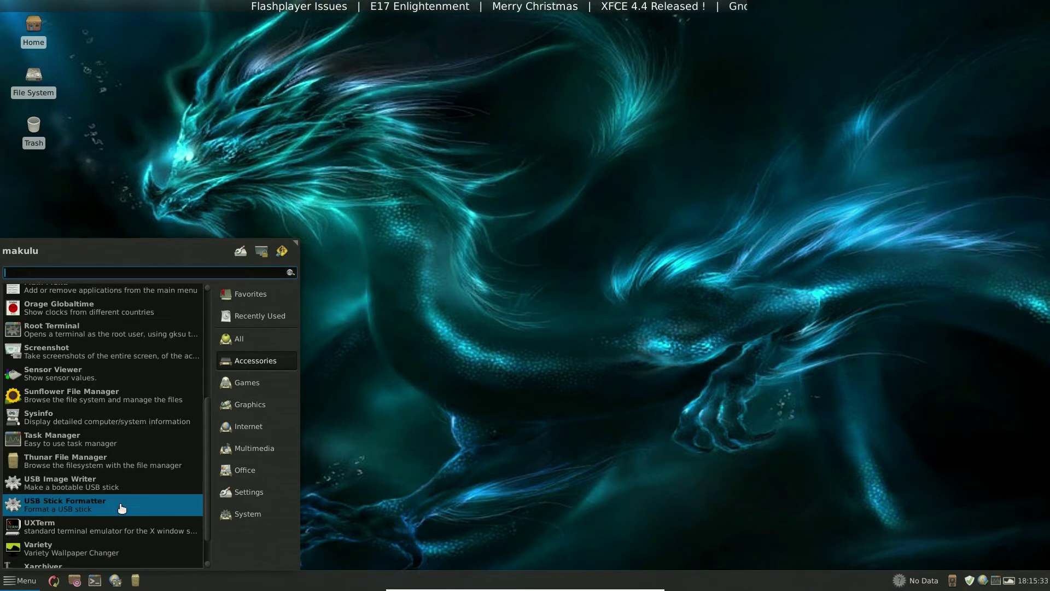
scroll(121, 508, up, 1)
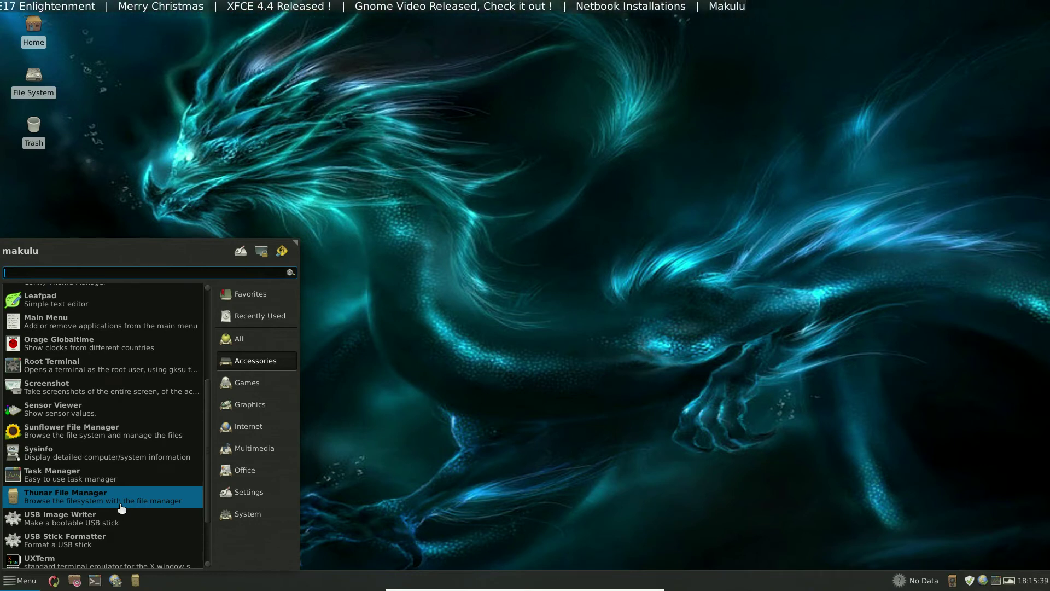
scroll(122, 509, up, 1)
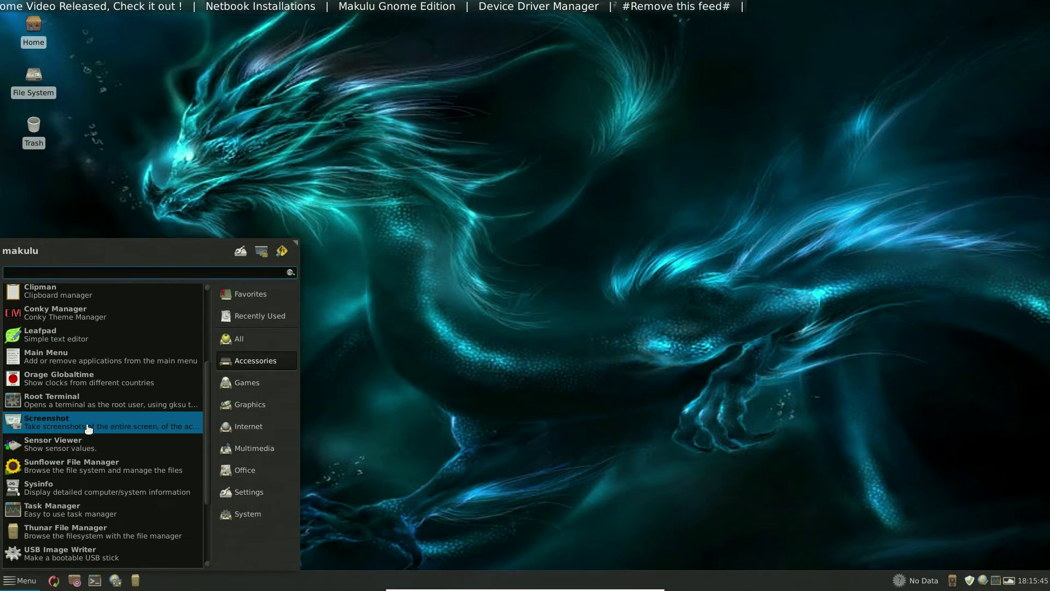
Step: Review the programs in the Games, Graphics, Internet and Multimedia categories of the applications menu
click(255, 384)
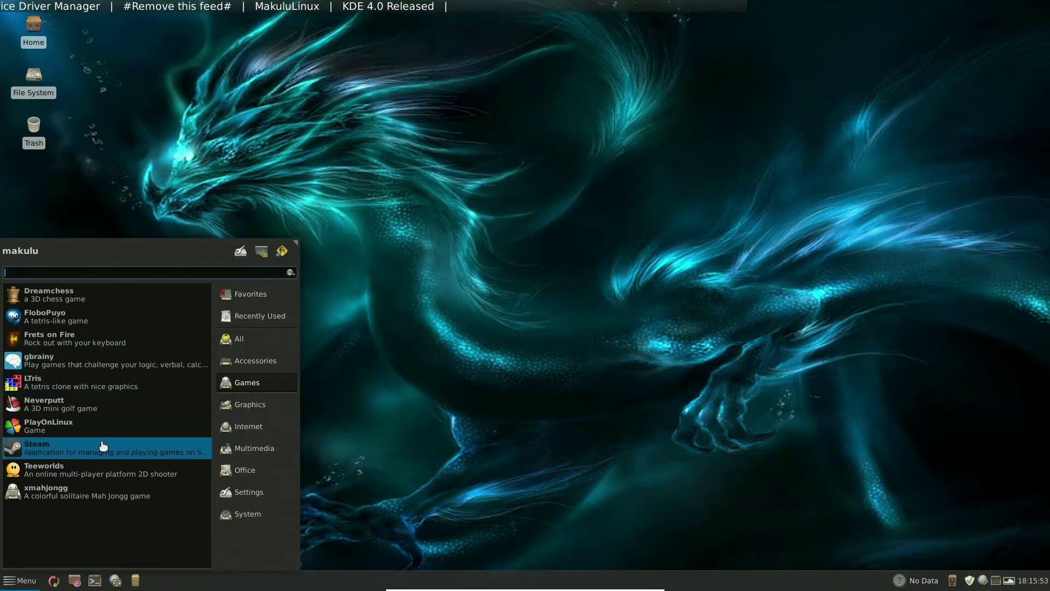
click(229, 409)
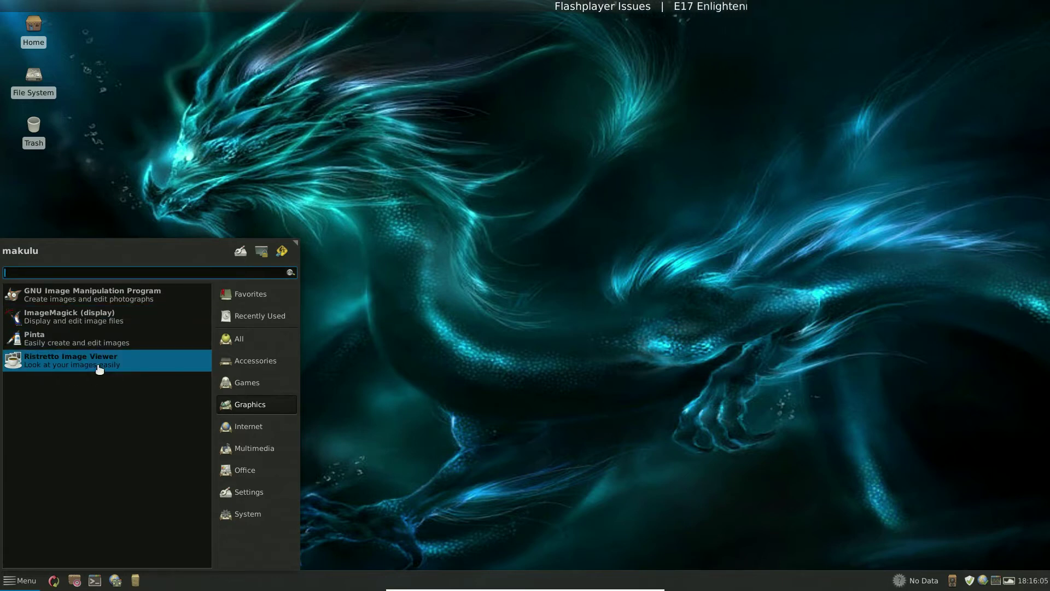
click(232, 426)
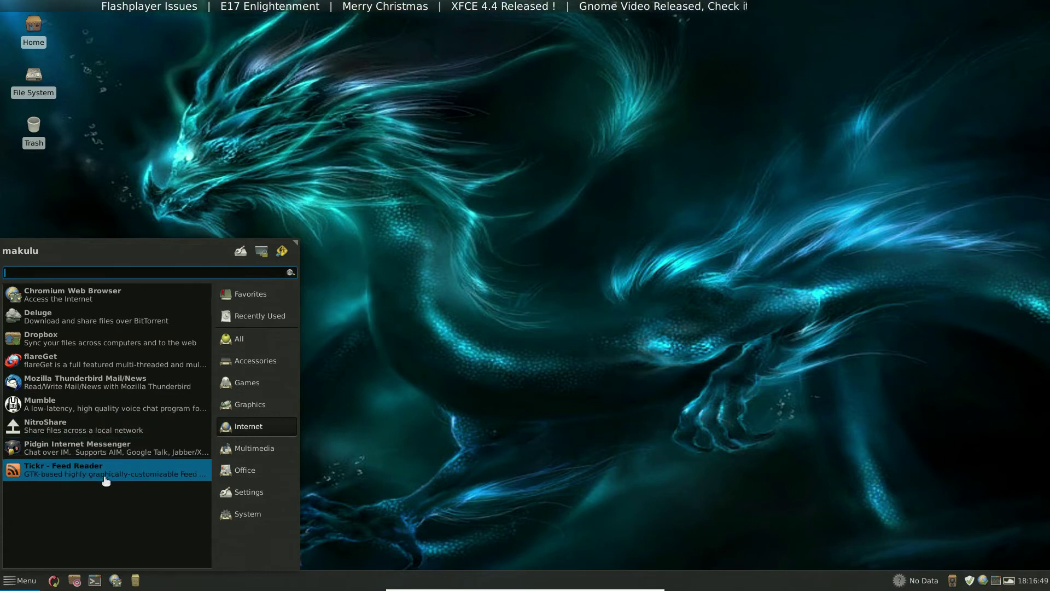
click(243, 448)
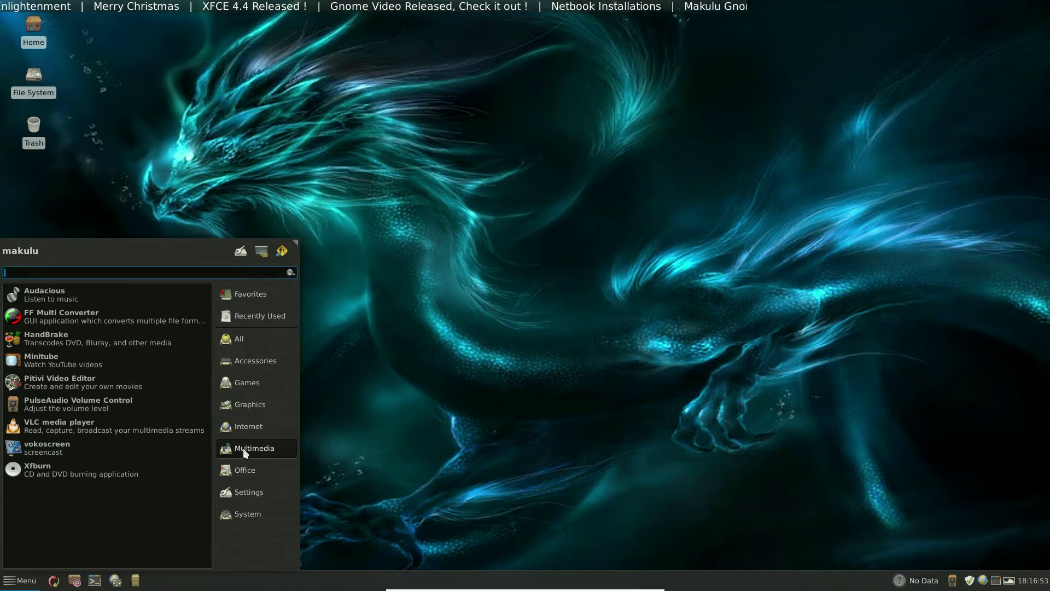
Step: Launch FF Multi Converter from the Multimedia category and view its image conversion options
click(121, 325)
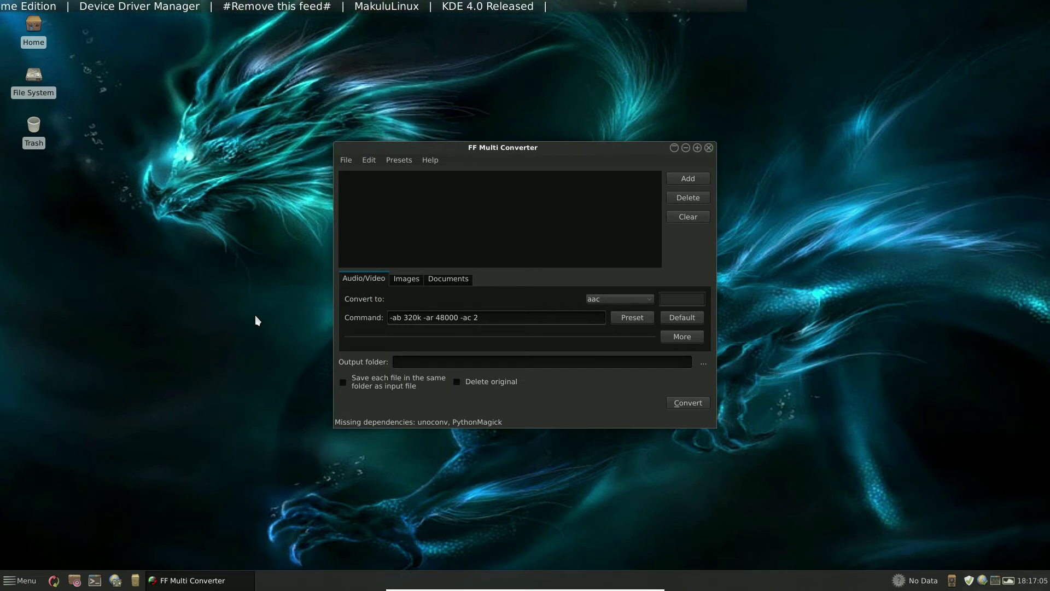
click(405, 280)
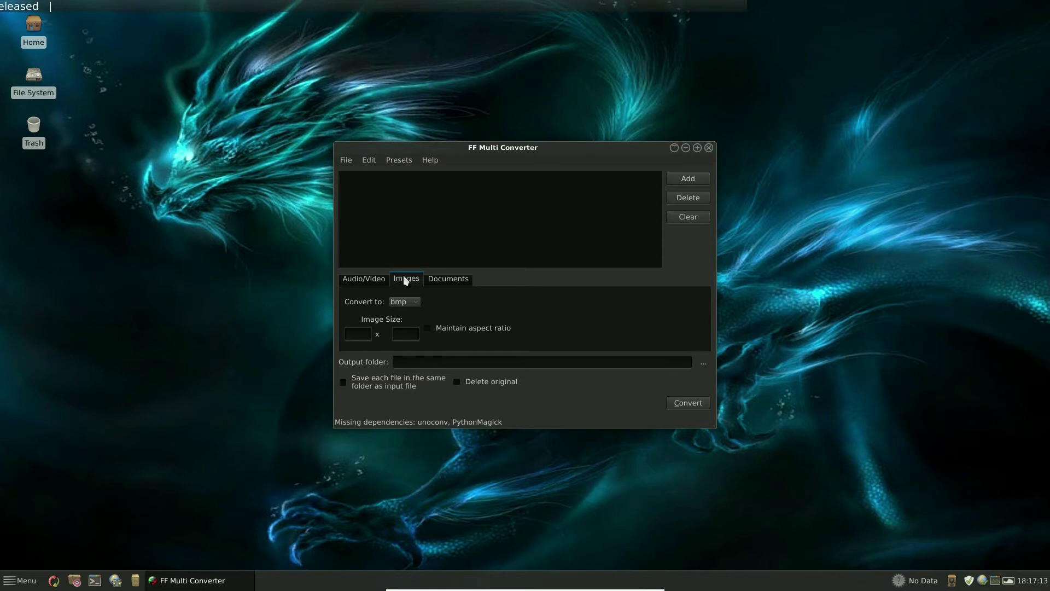
Step: Examine the image output formats available for conversion, keeping bmp selected
click(418, 302)
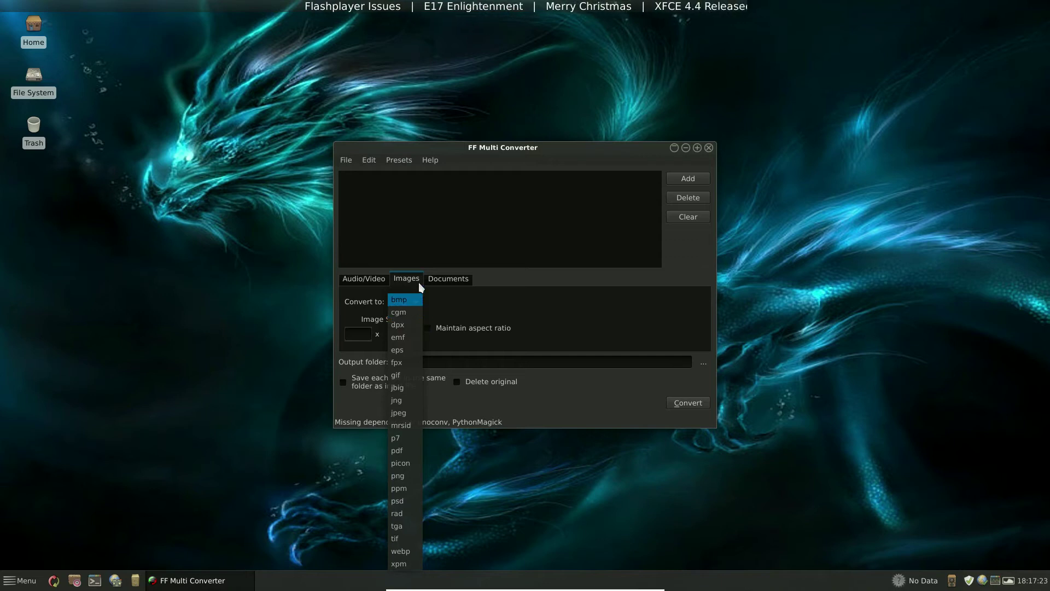
click(418, 300)
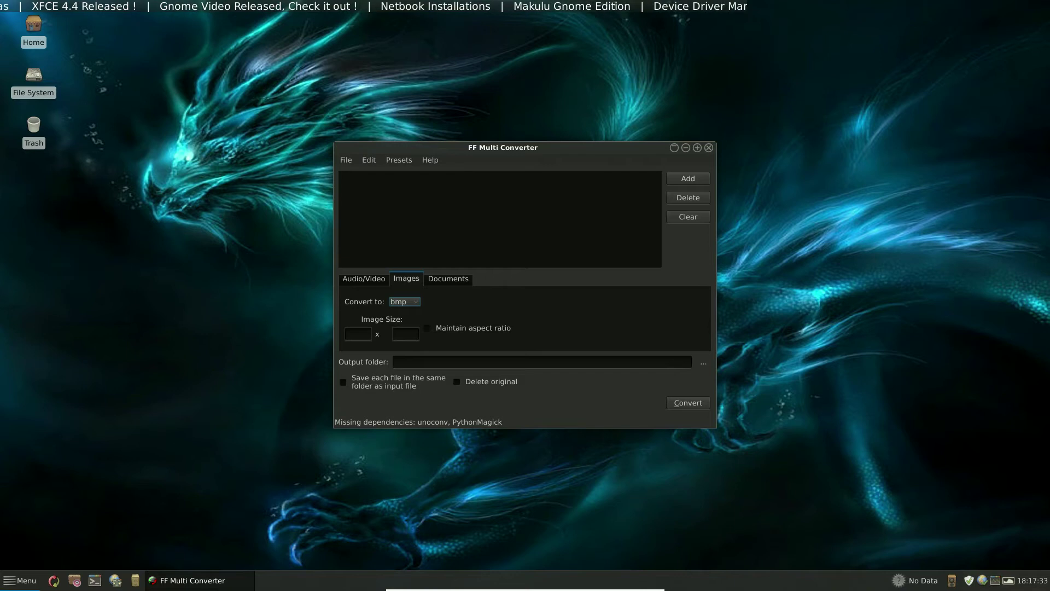
click(19, 580)
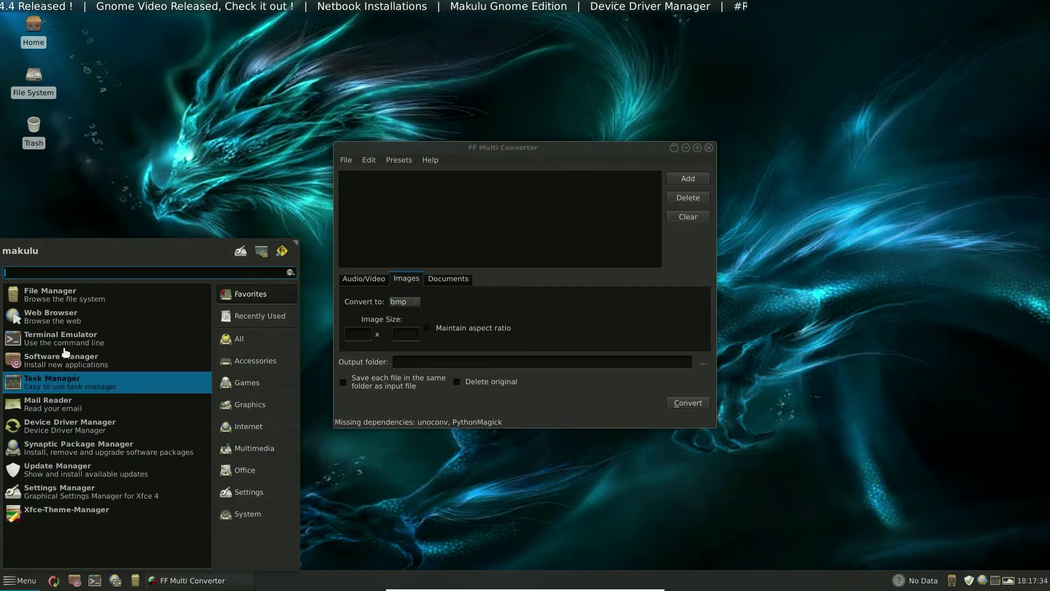
click(71, 320)
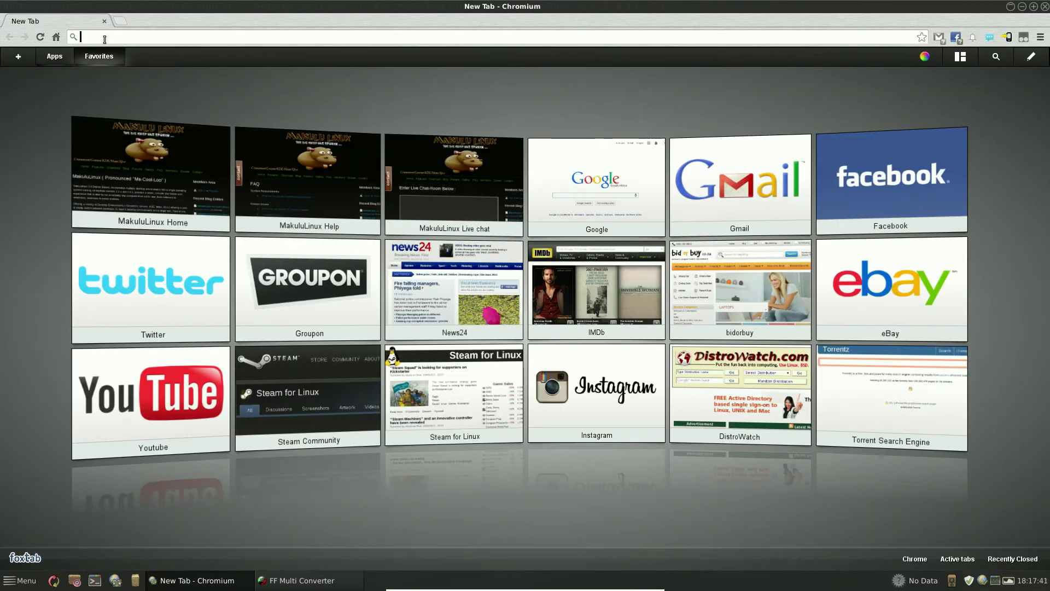
text(www)
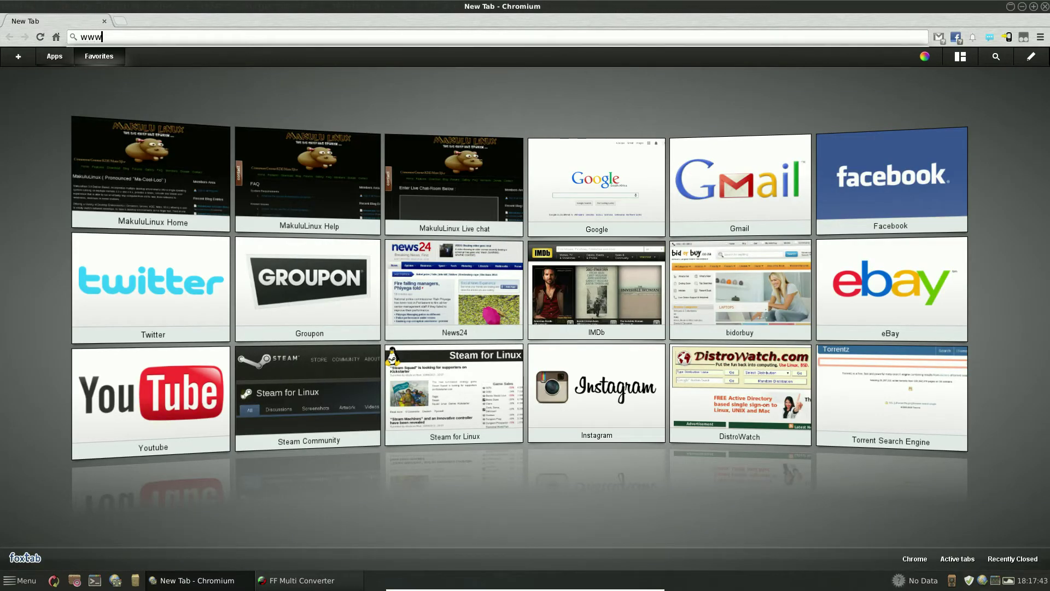
text(.goog)
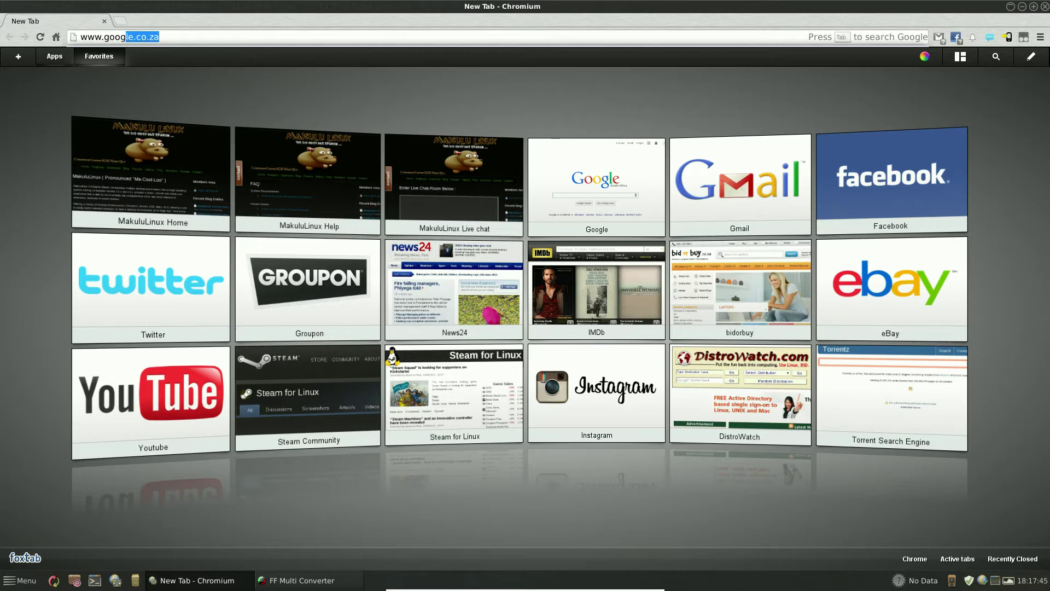
text(le.pt)
key(Return)
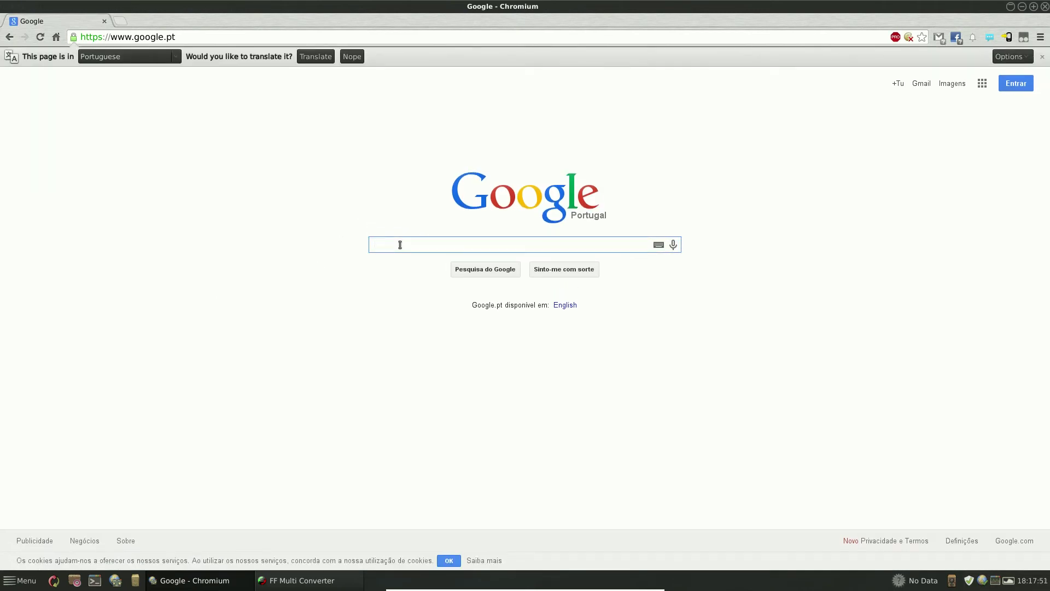
Step: Search Google for "ff multiconverter" and open the FF-Multi-Converter project page on Launchpad
text(ff multicon)
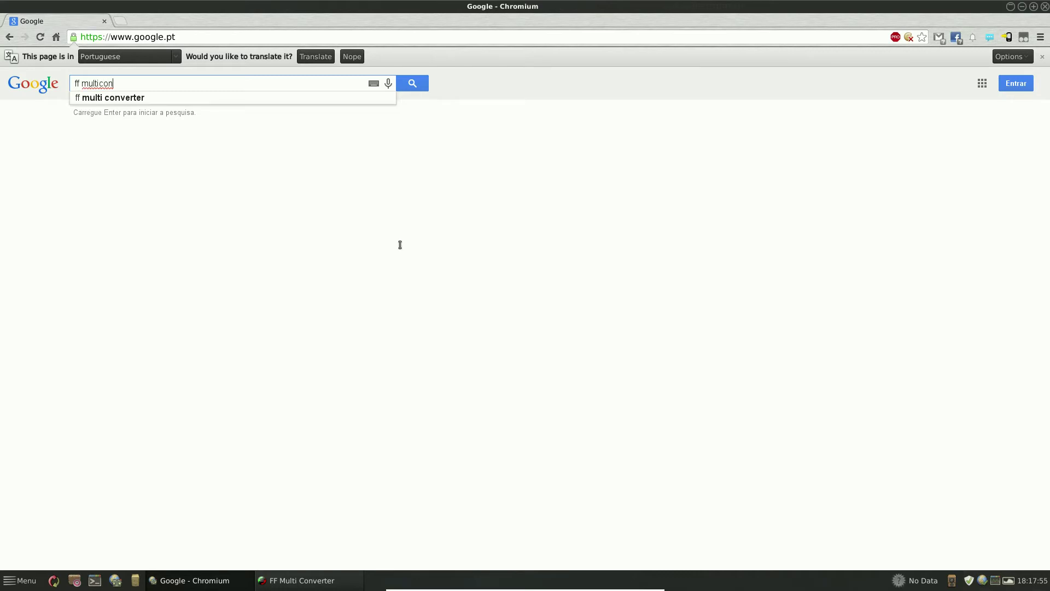
text(verter)
key(Return)
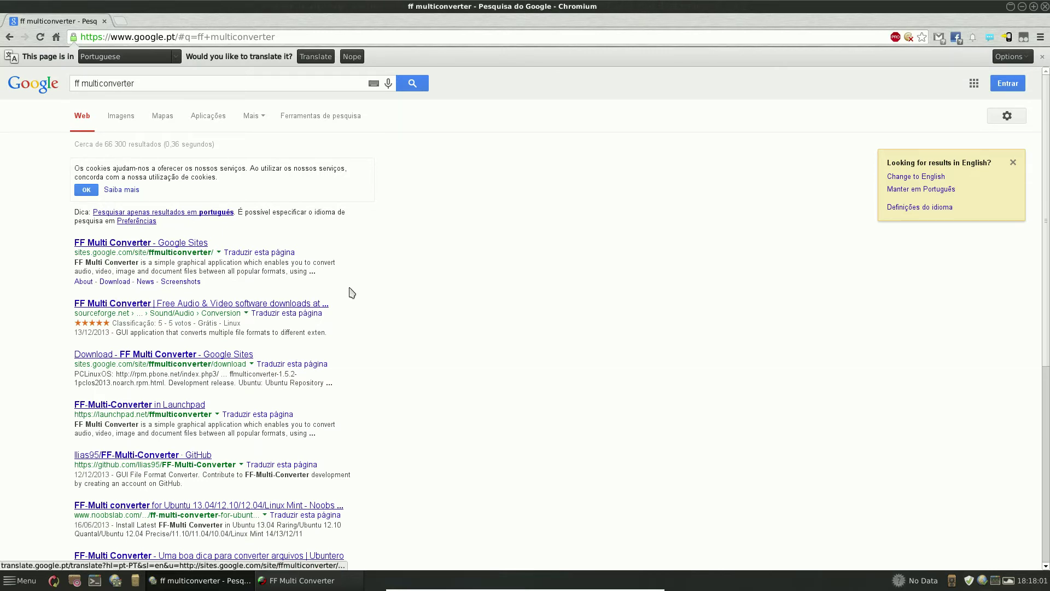
click(147, 406)
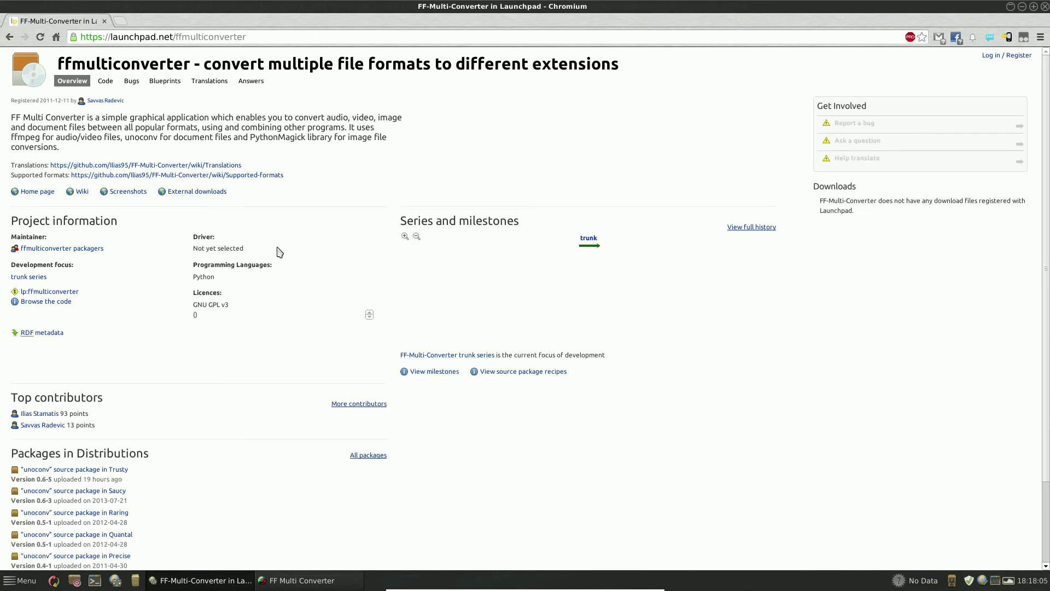
Step: Read through the project overview and distribution packages on the Launchpad page, and minimise the browser
scroll(280, 252, down, 1)
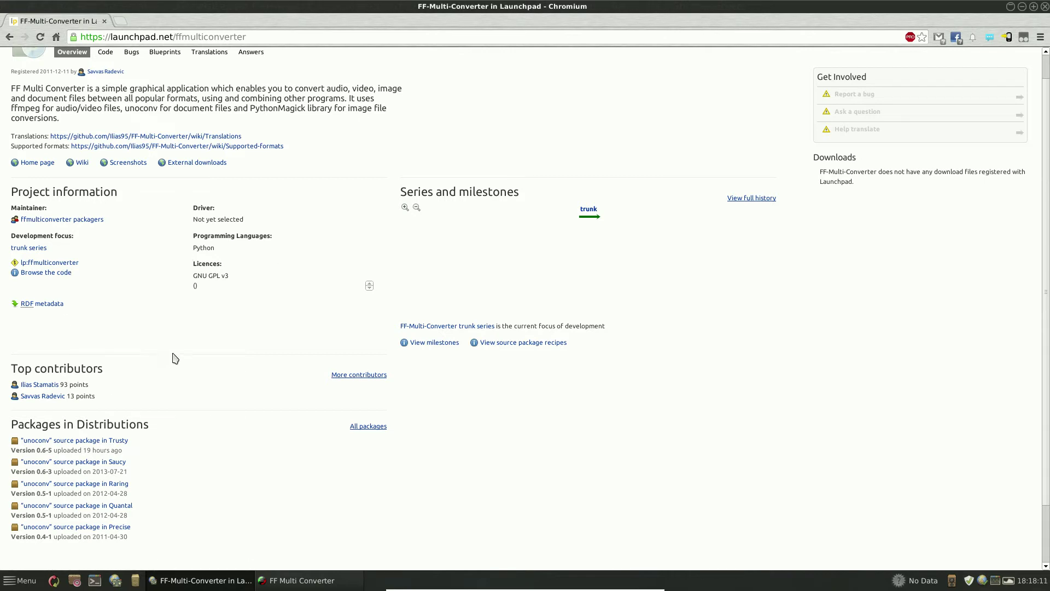
scroll(175, 358, down, 2)
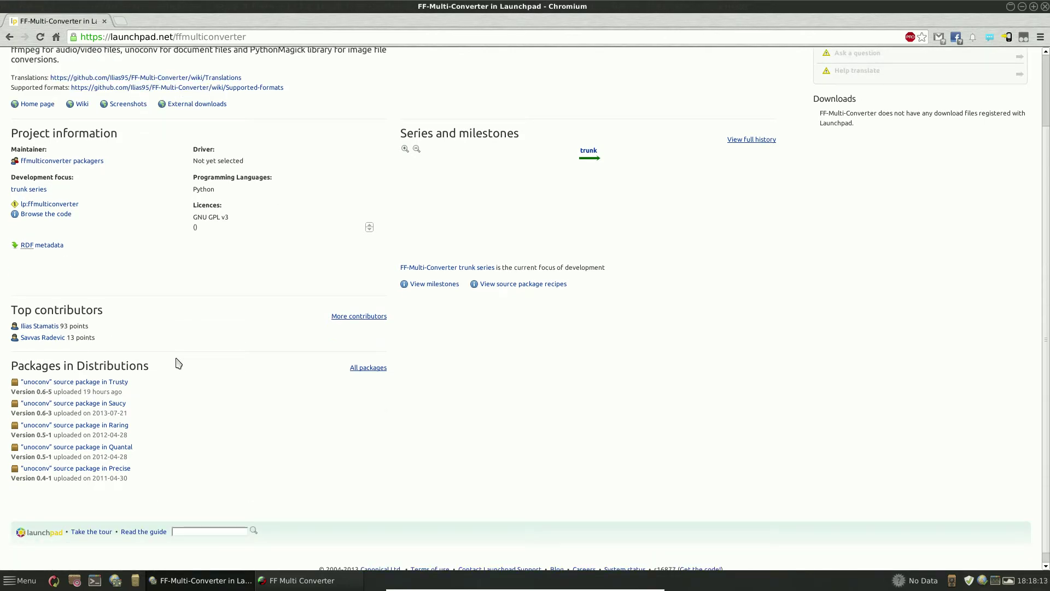
scroll(178, 363, up, 3)
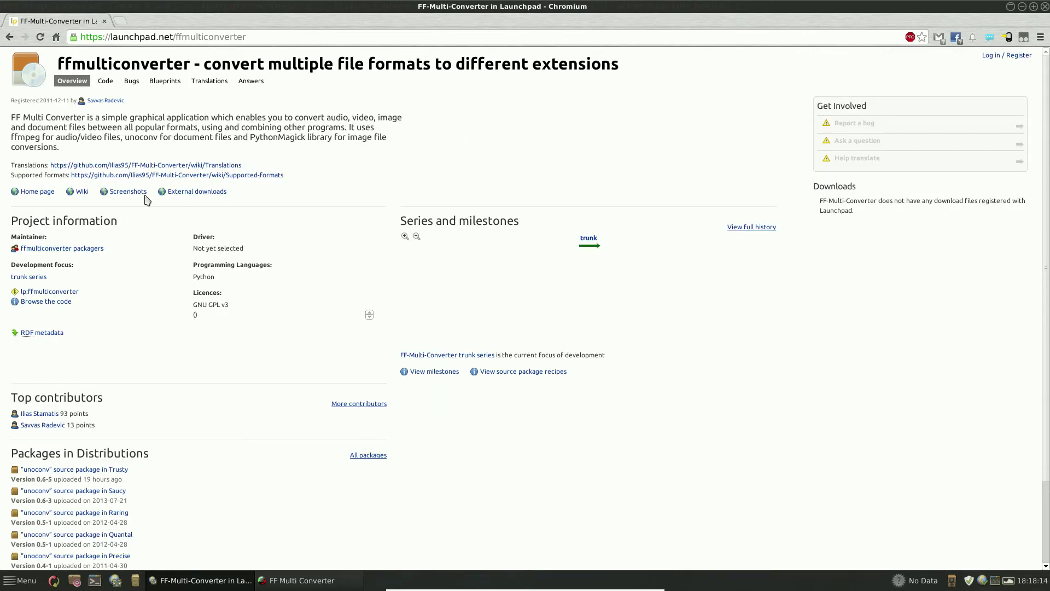
click(1022, 8)
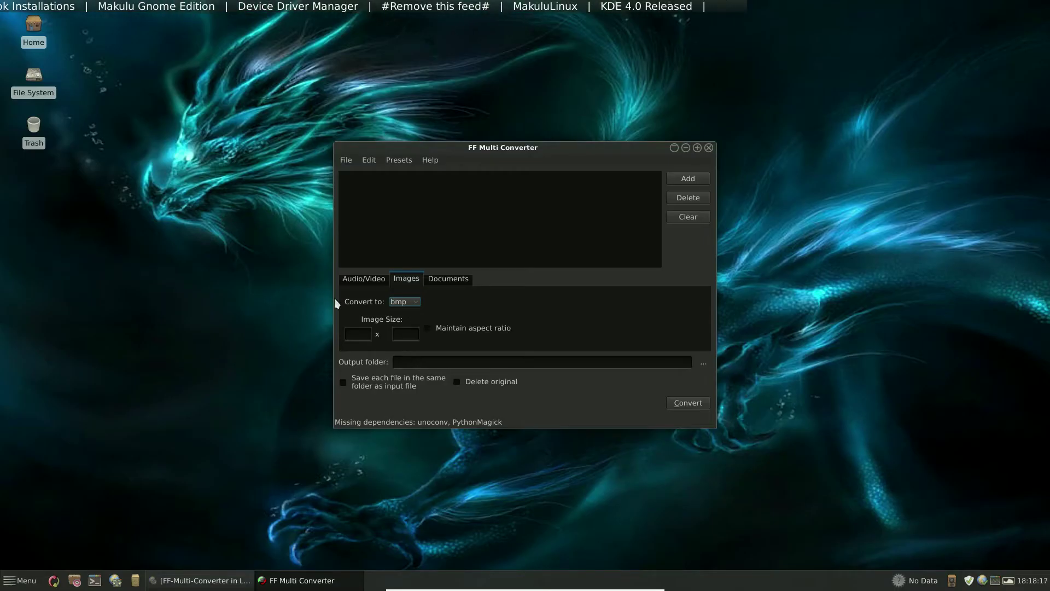
Step: Review the document, image and audio/video conversion options in FF Multi Converter, including the list of audio/video output formats
click(459, 278)
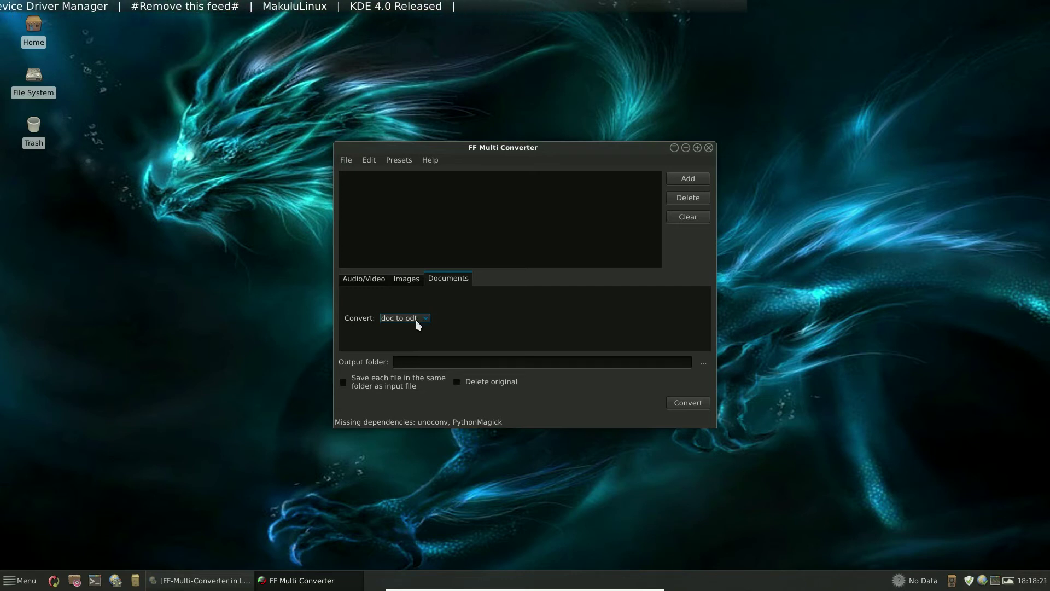
click(365, 279)
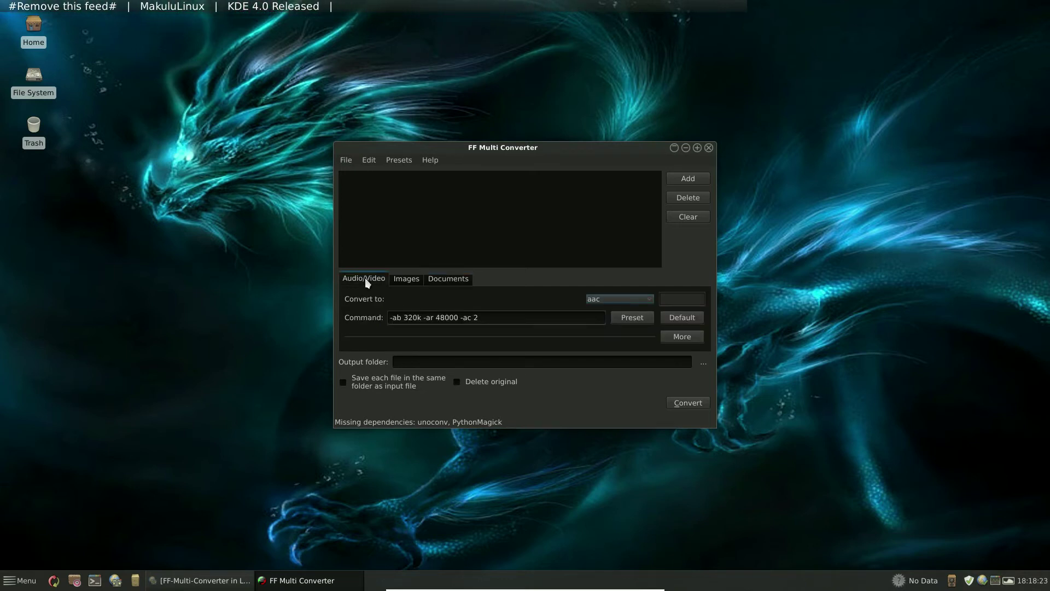
click(650, 299)
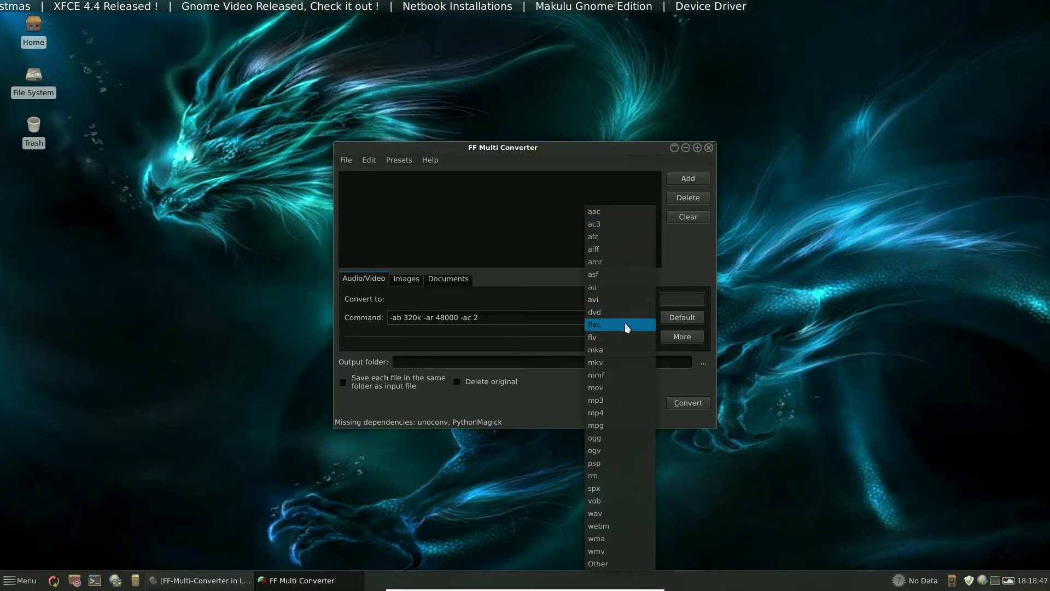
click(656, 305)
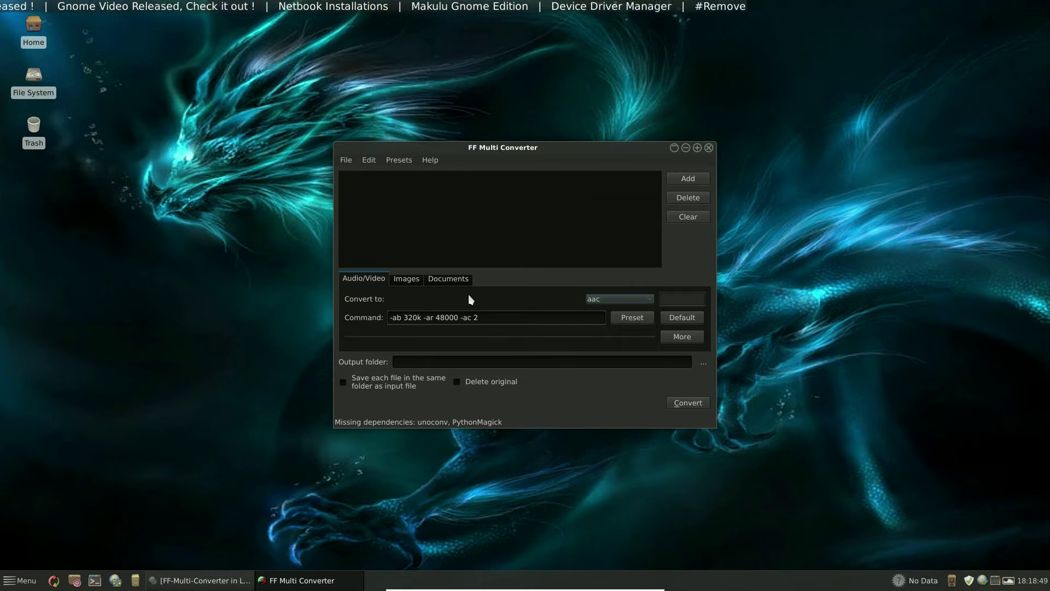
click(406, 280)
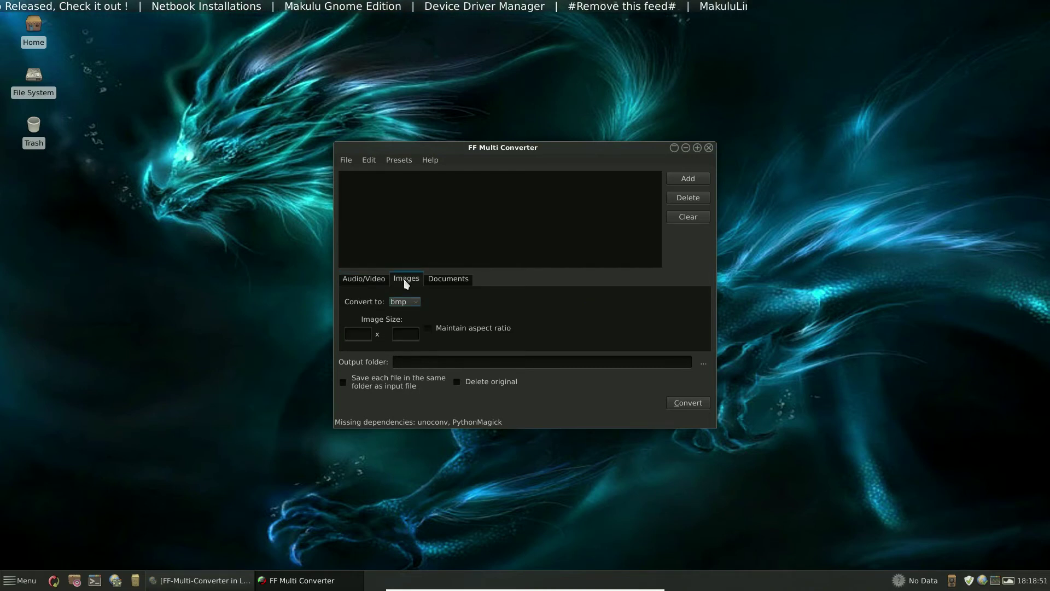
click(371, 280)
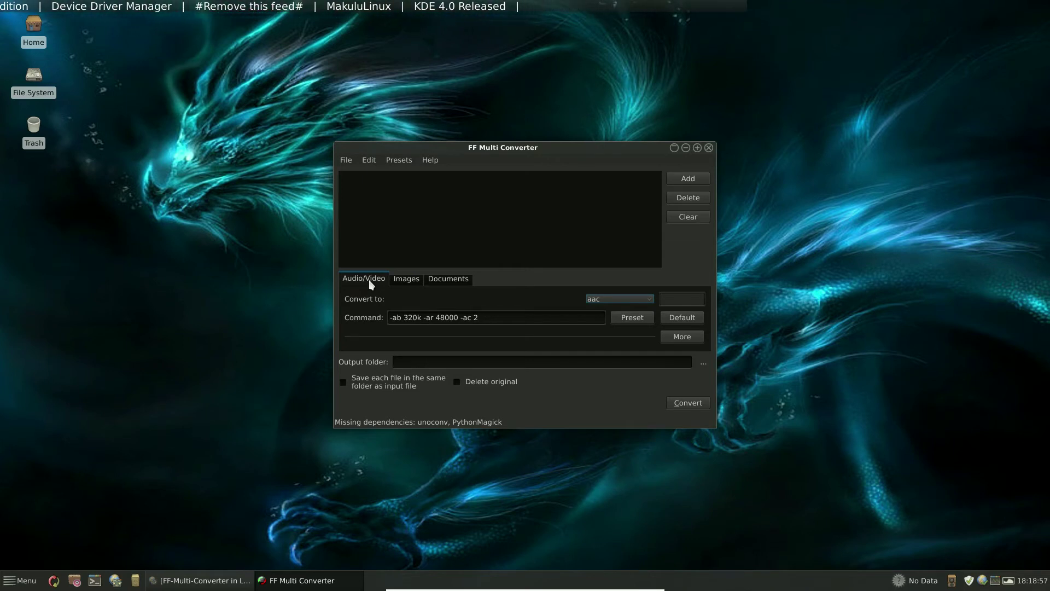
click(649, 300)
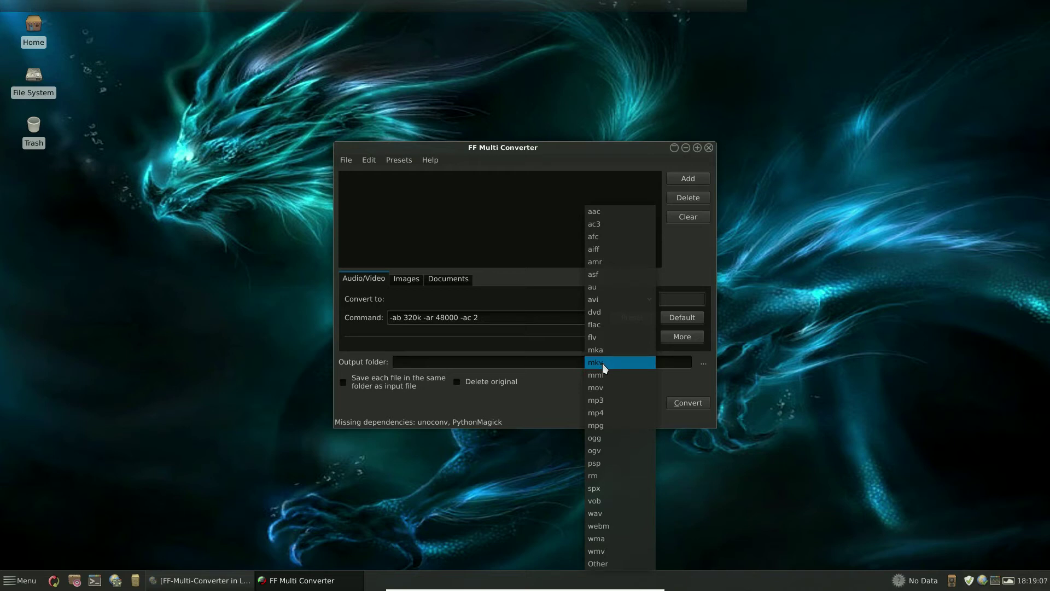
click(536, 235)
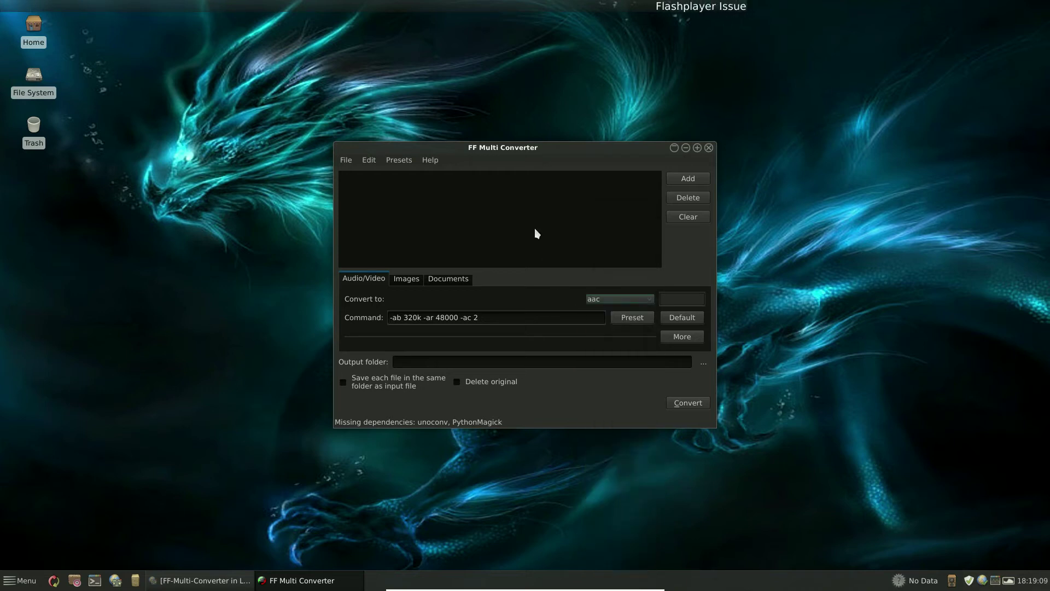
click(405, 278)
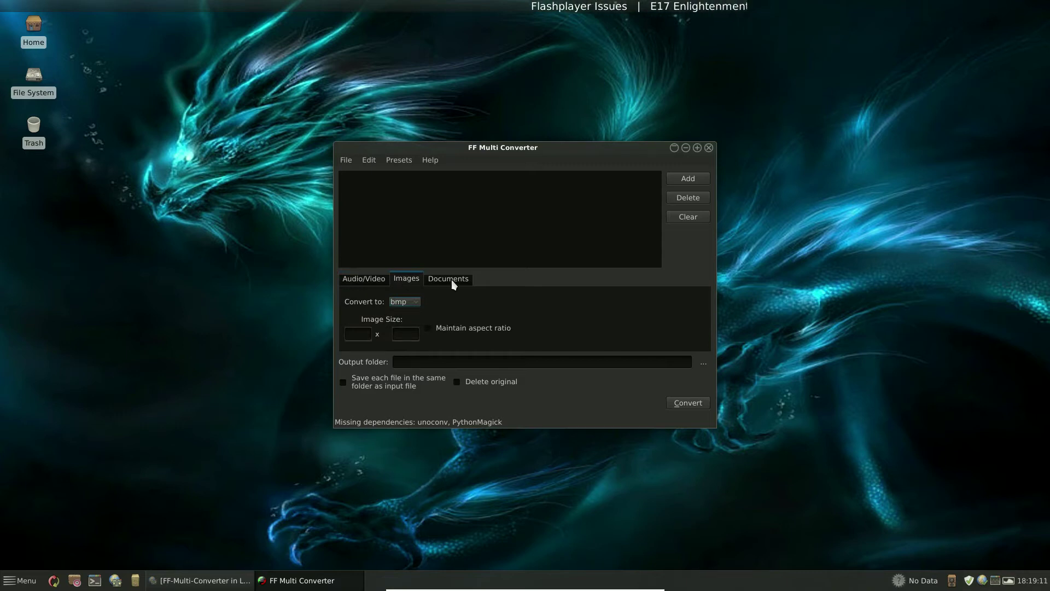
click(451, 280)
click(364, 279)
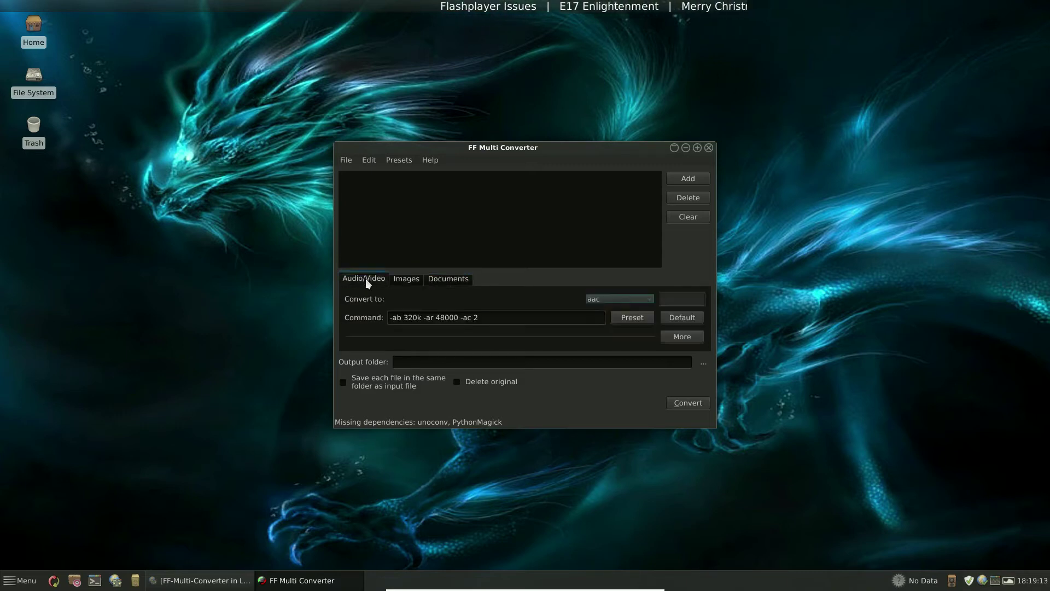
Step: Close FF Multi Converter and the Chromium window showing the Launchpad page
click(708, 147)
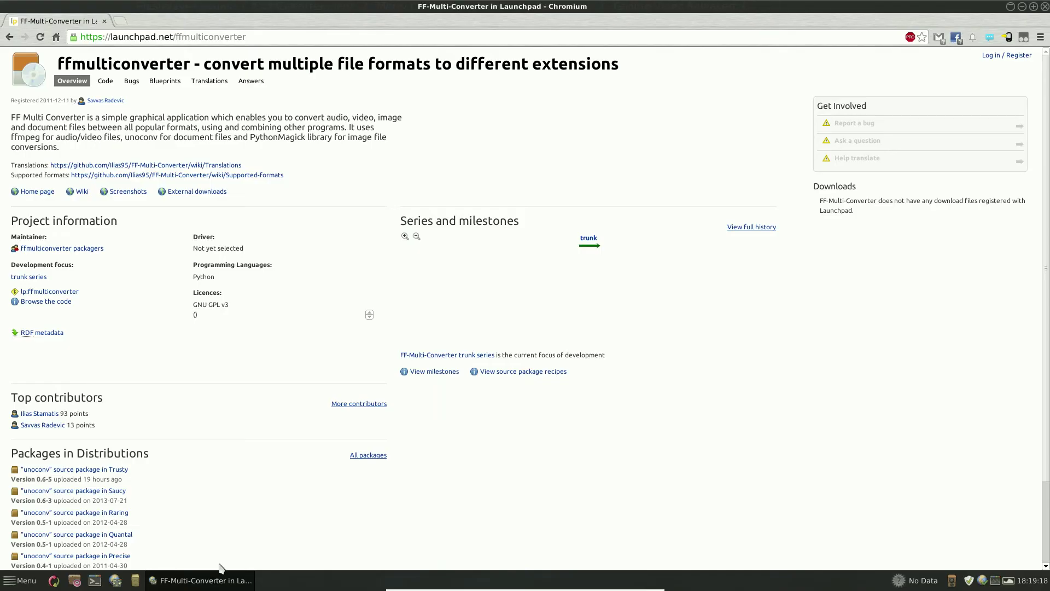
click(200, 581)
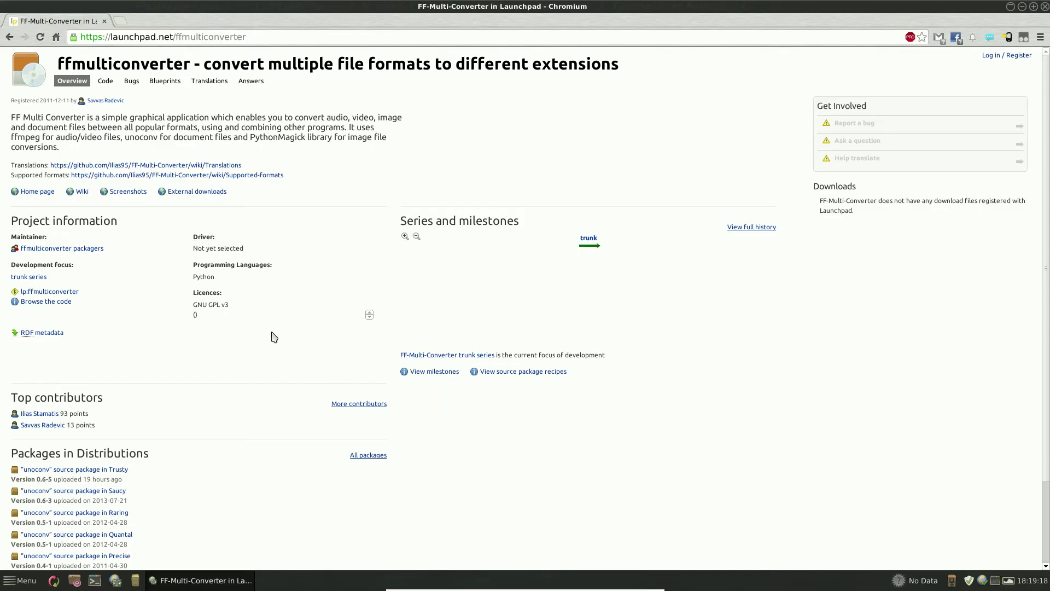
click(1046, 6)
Step: Launch Xfce Theme Manager from the favourites, enlarge its window to show four themes per row and move it nearer the desktop's upper edge
click(36, 580)
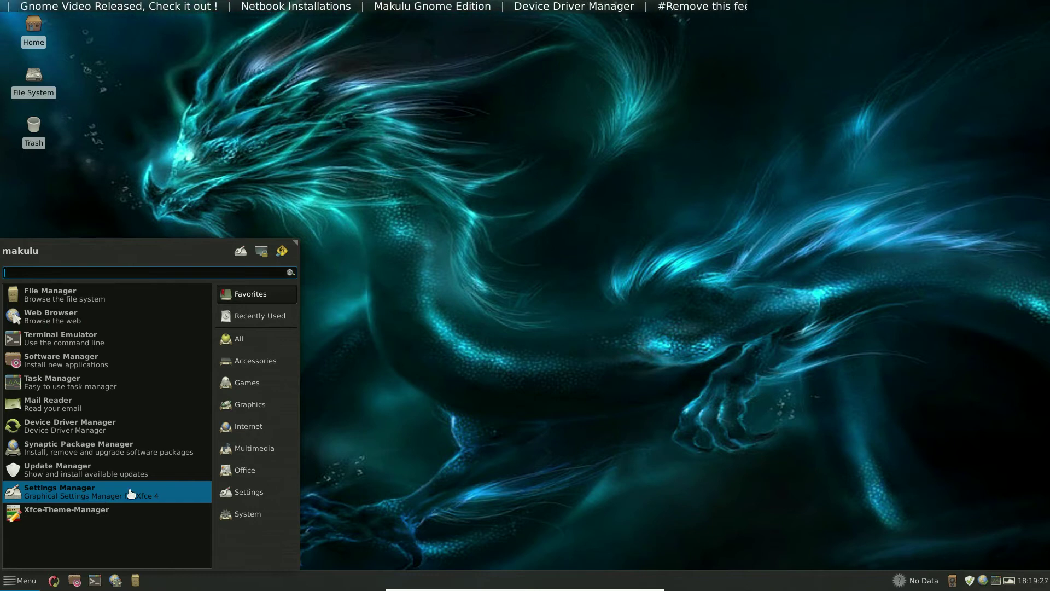
click(114, 514)
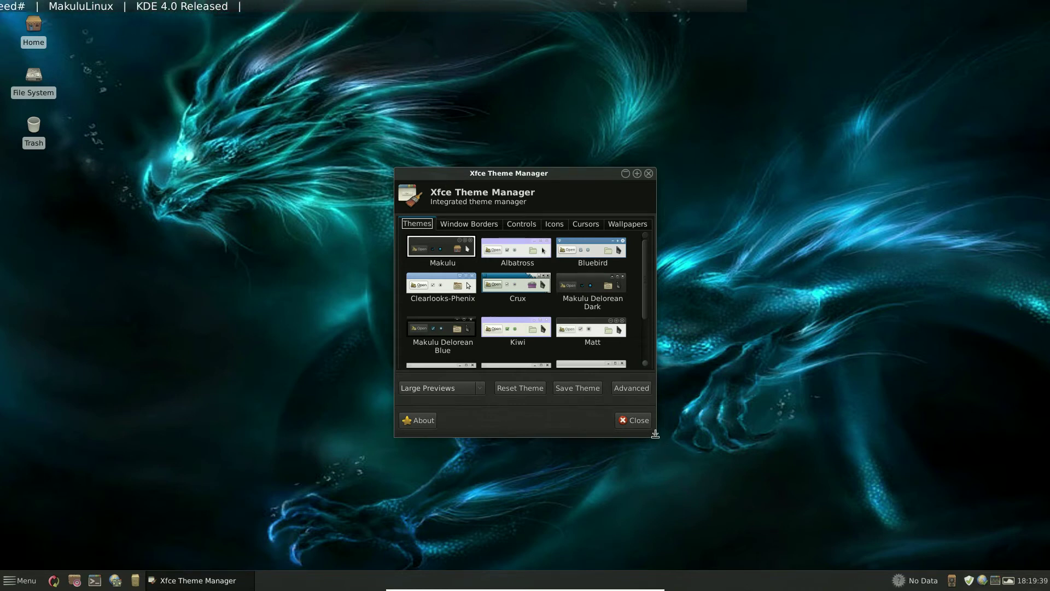
mouse_move(655, 434)
mouse_down()
mouse_move(729, 448)
mouse_move(667, 446)
mouse_up()
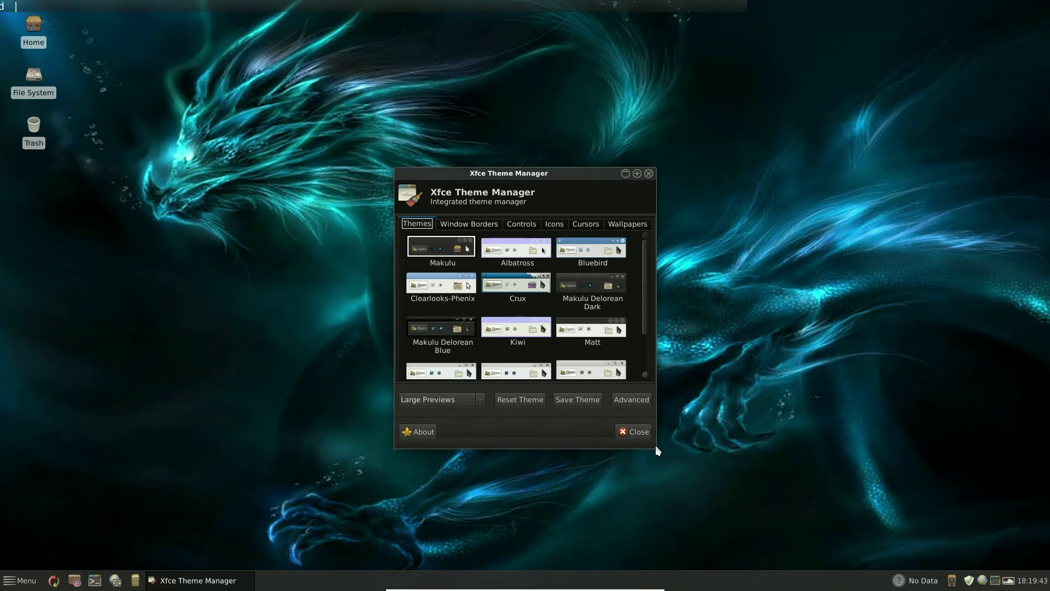
drag(655, 434, 748, 434)
drag(583, 176, 459, 82)
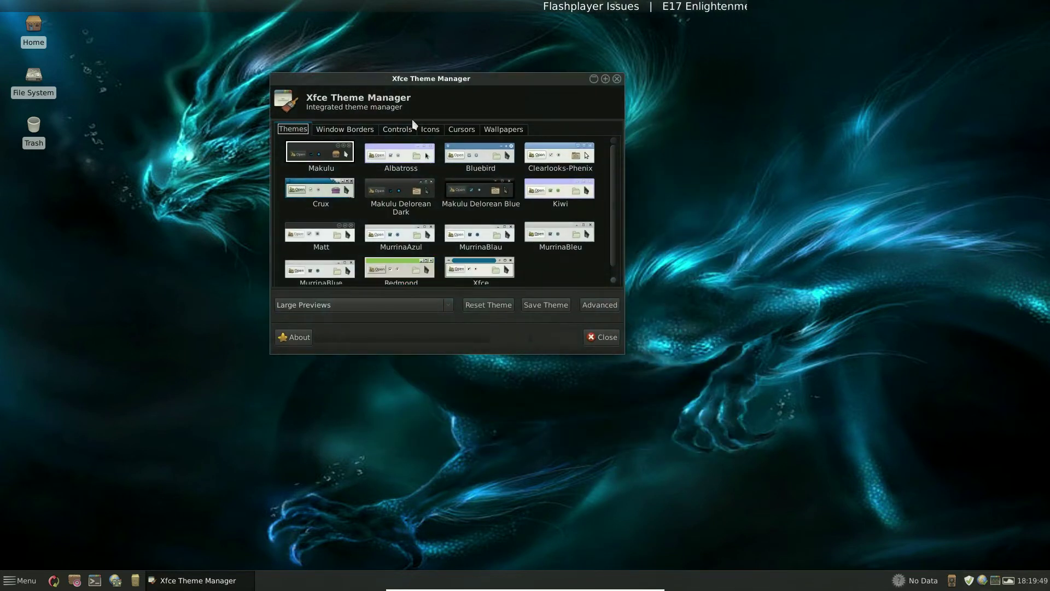
Step: Preview the Redmond, MurrinaBlue, Matt and Makulu Delorean Dark themes, and apply Makulu Delorean Blue
drag(613, 235, 612, 243)
click(405, 255)
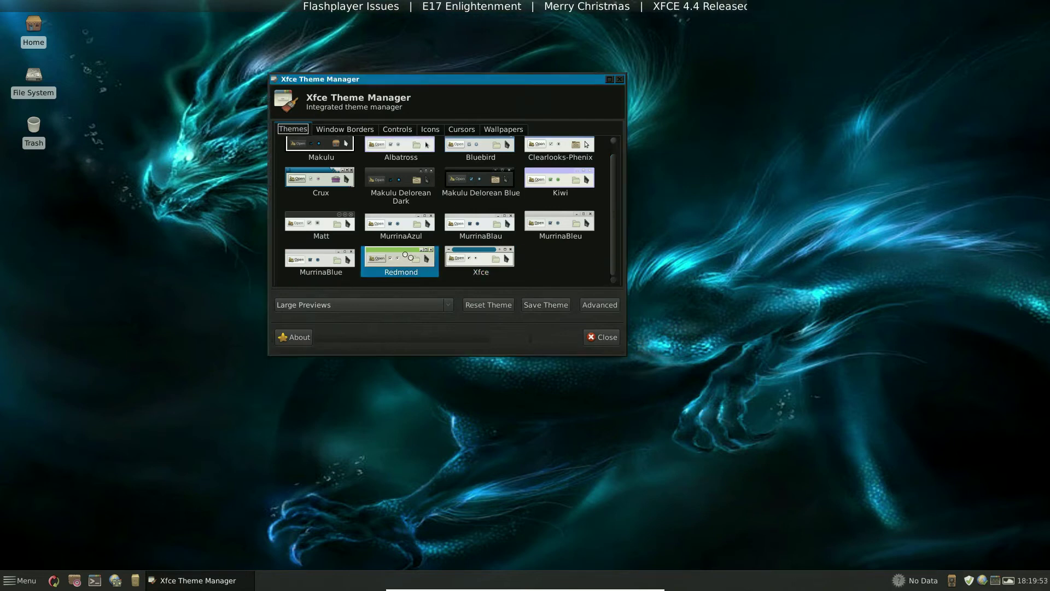
click(316, 259)
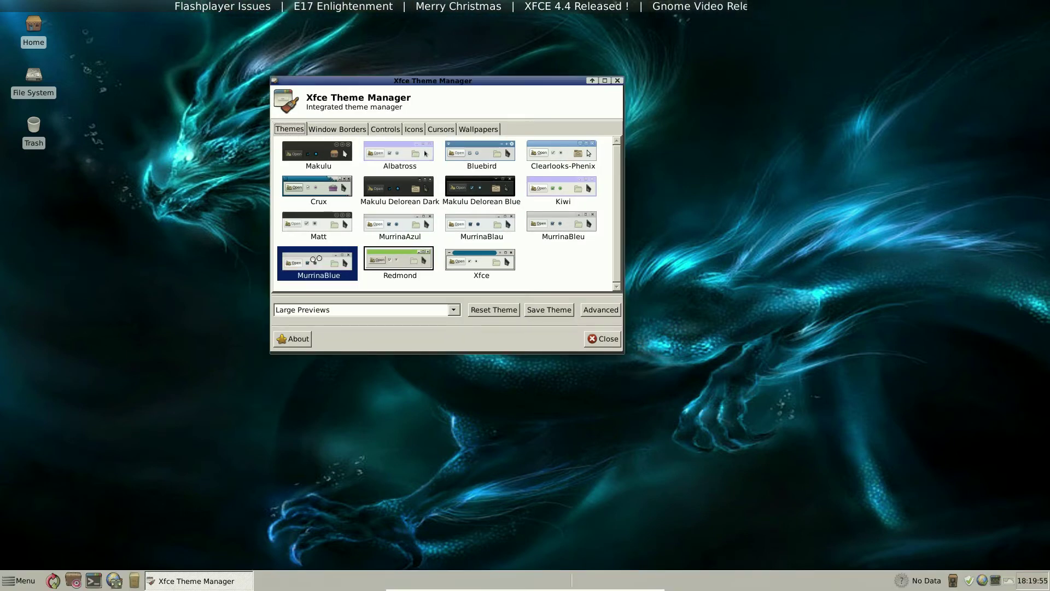
click(316, 225)
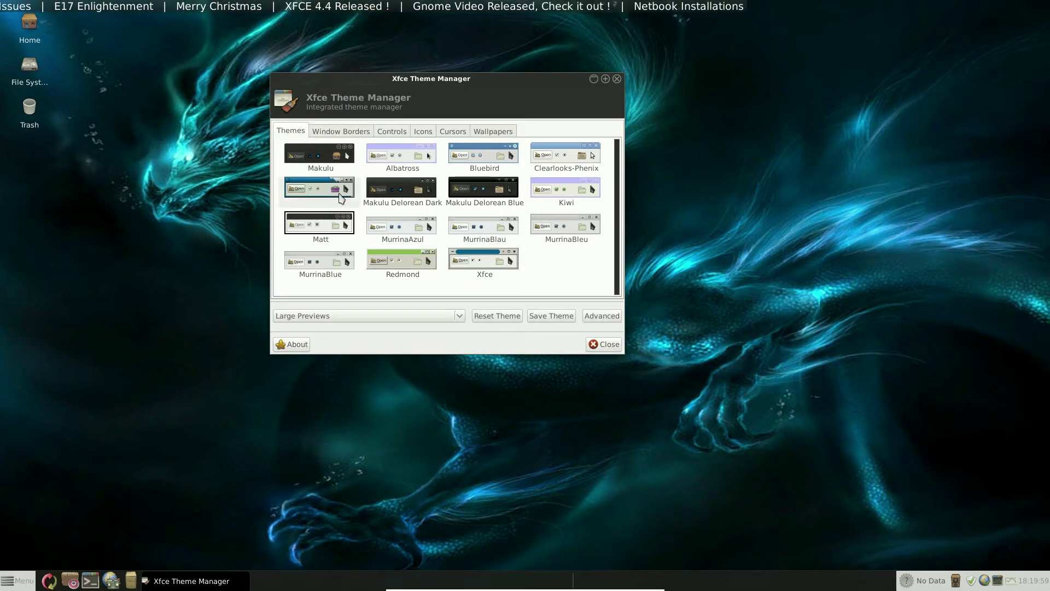
click(388, 184)
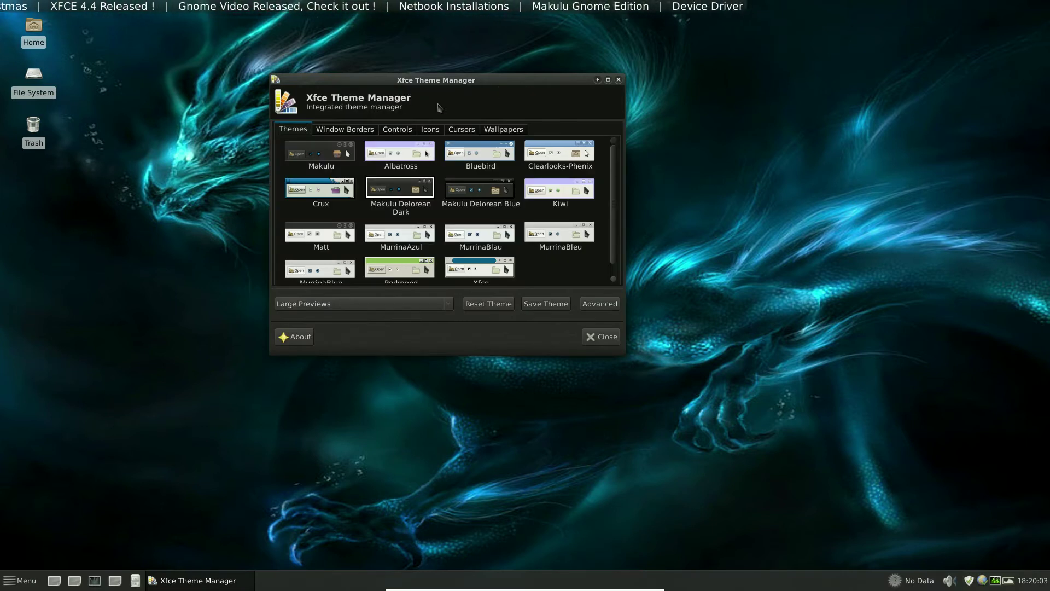
click(483, 186)
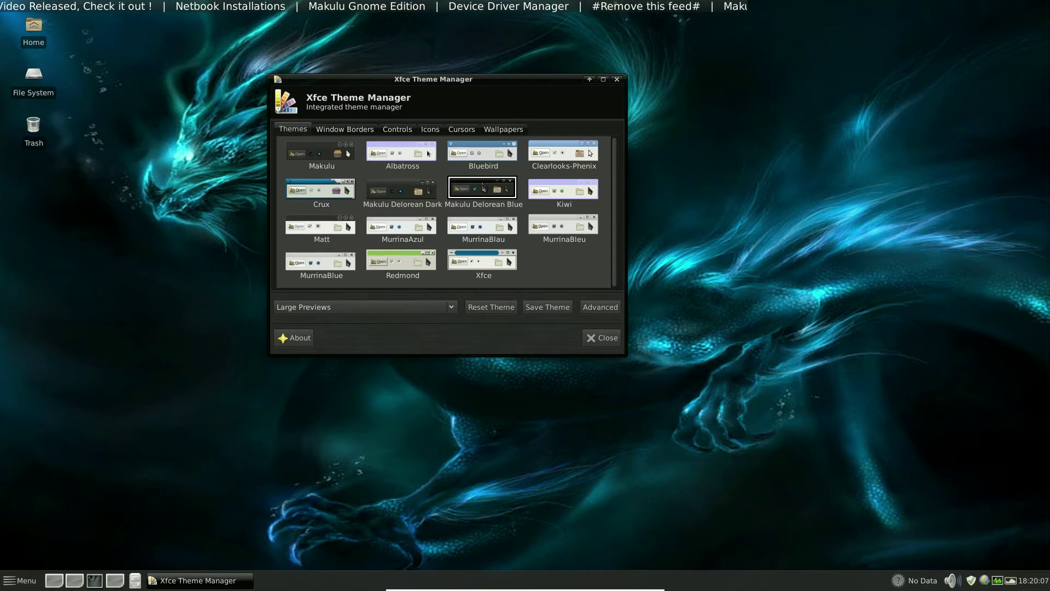
Step: Apply the Kiwi theme and check how the applications menu looks in it
click(554, 193)
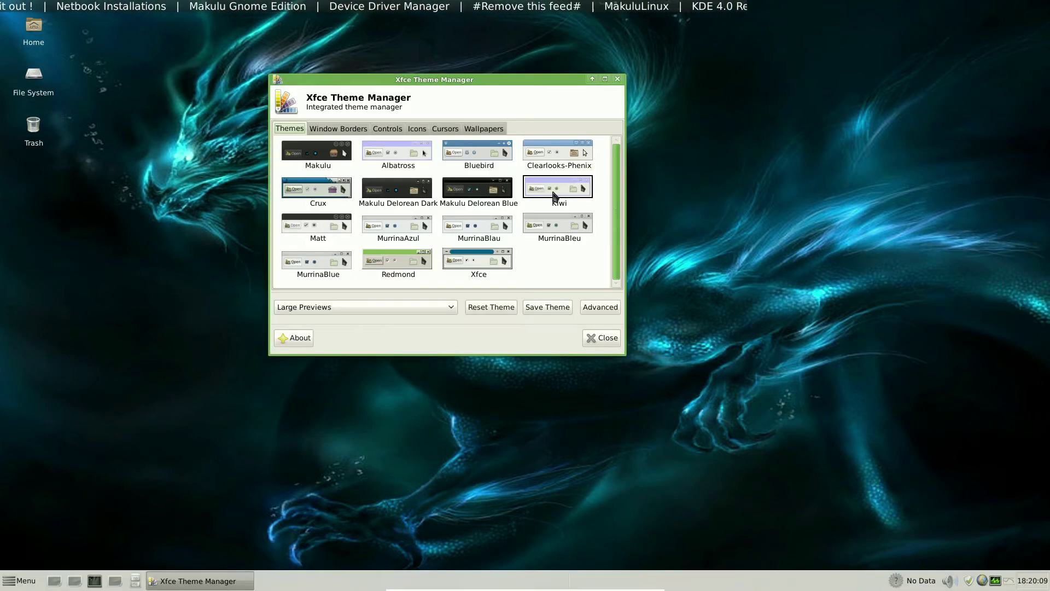
click(19, 581)
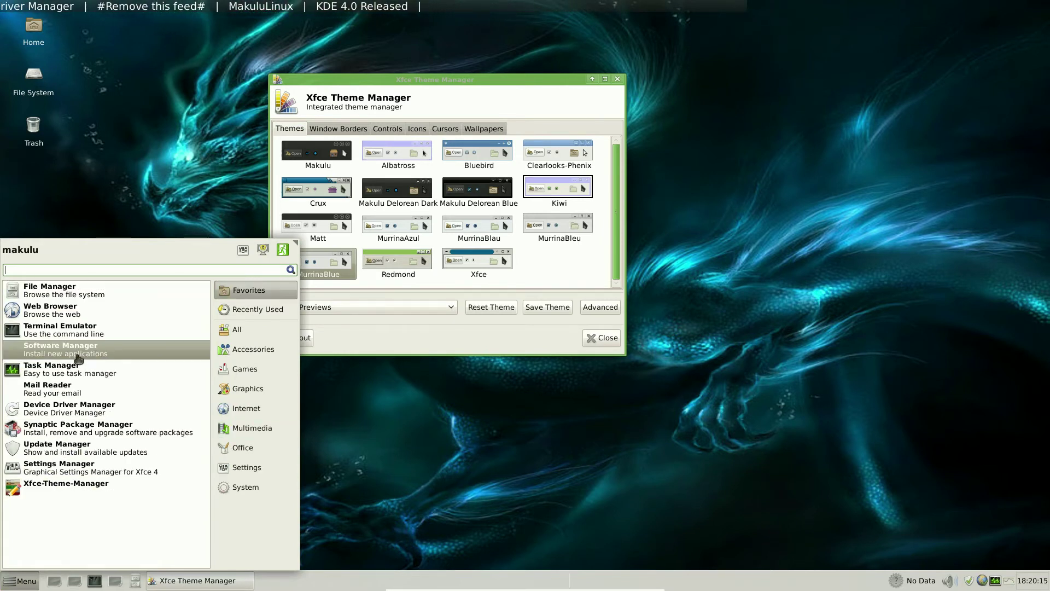
click(383, 328)
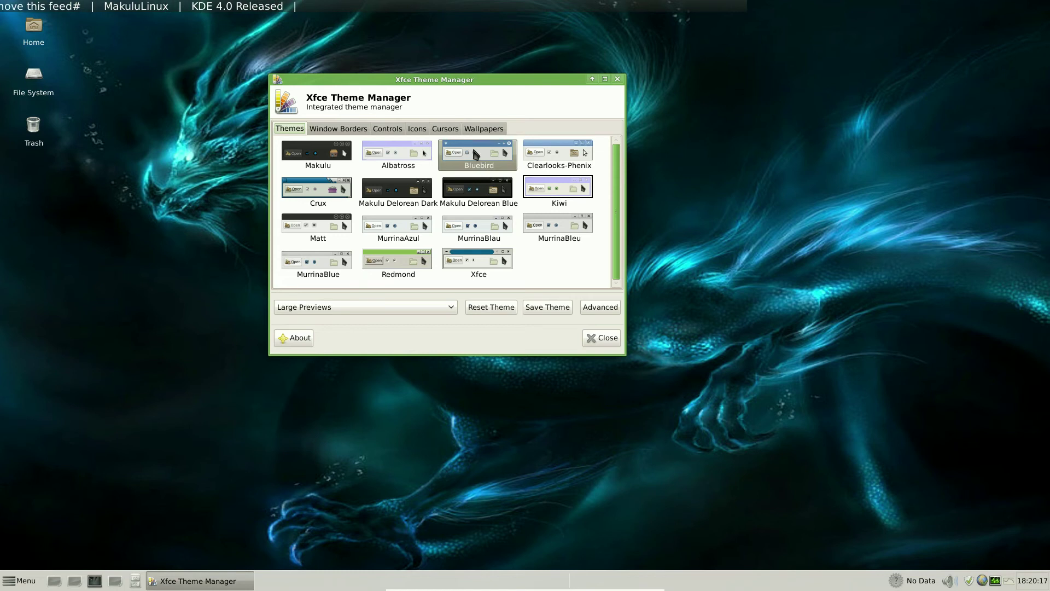
Step: Apply the Albatross theme and check the System category of the applications menu in it
click(408, 149)
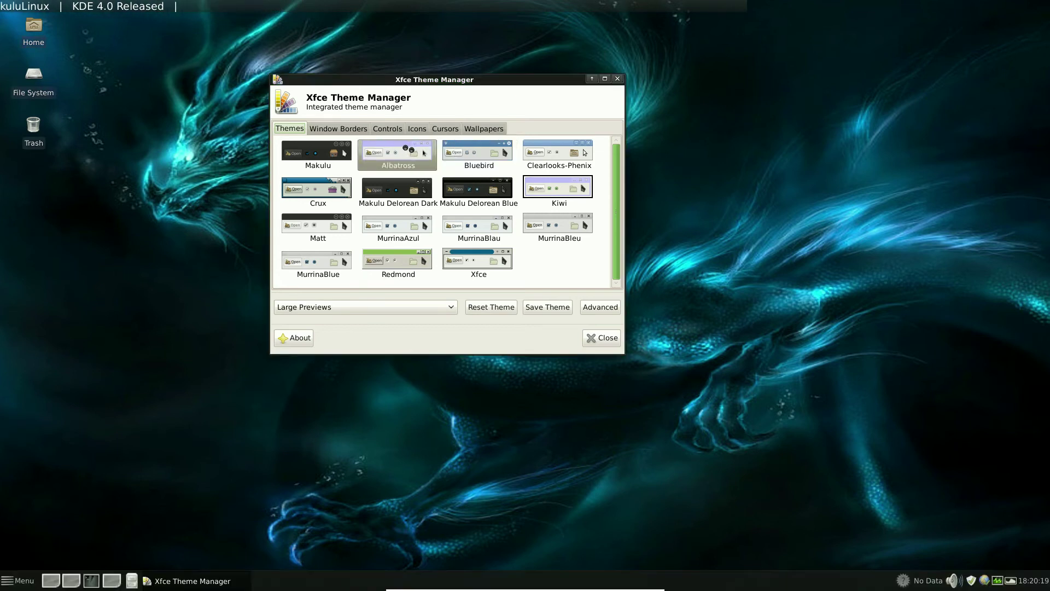
click(25, 585)
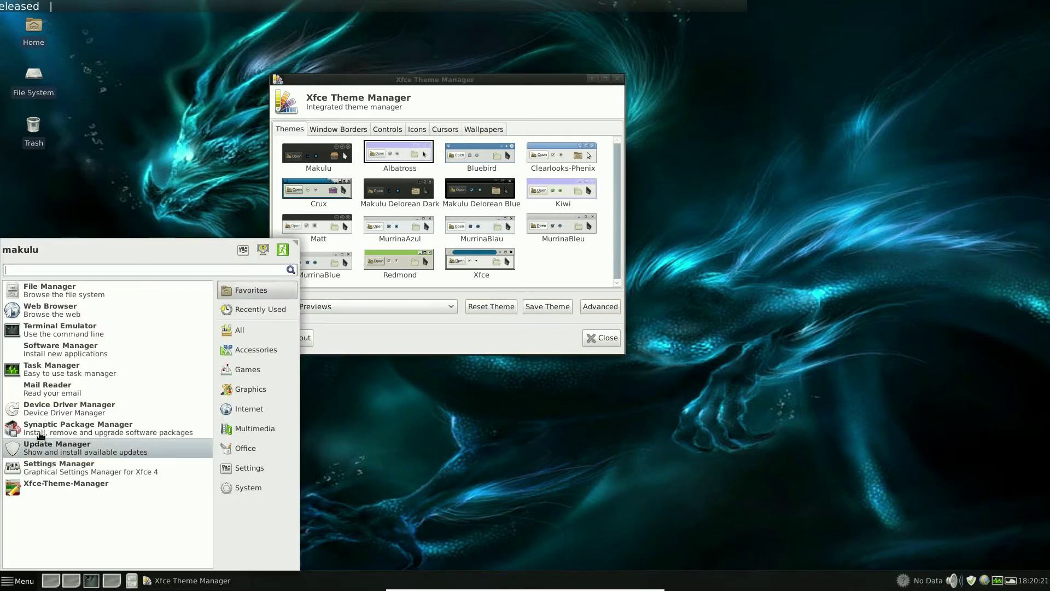
click(241, 487)
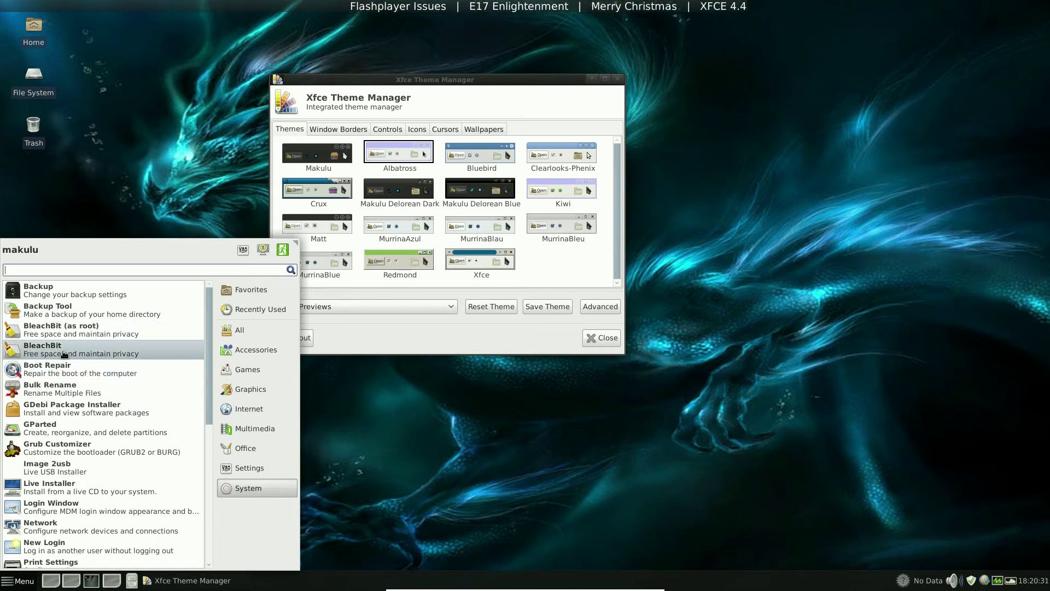
click(448, 401)
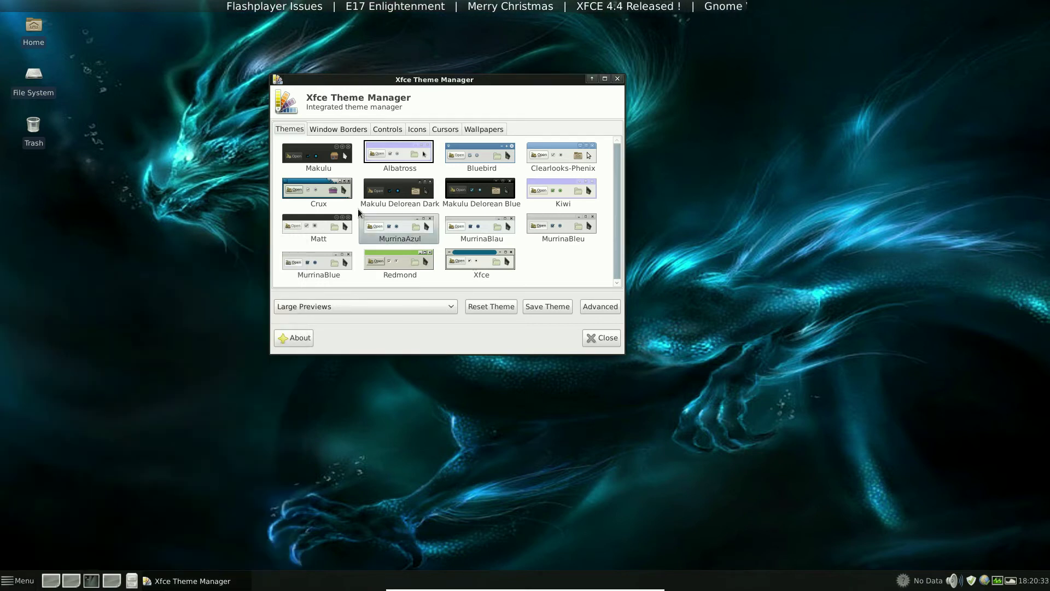
Step: Apply the Makulu theme and check the applications menu's look in it
click(314, 156)
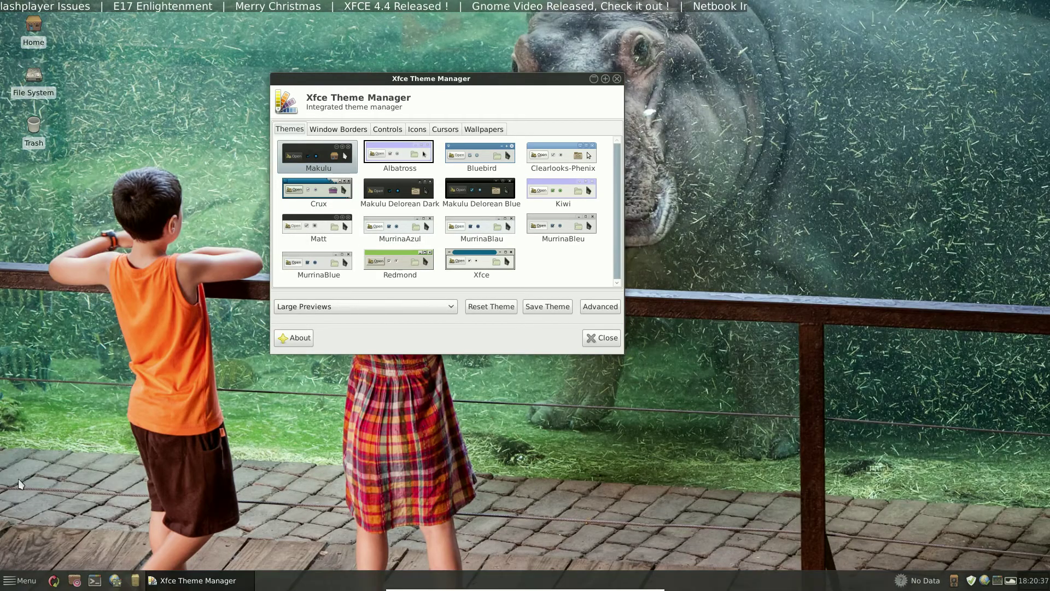
click(25, 581)
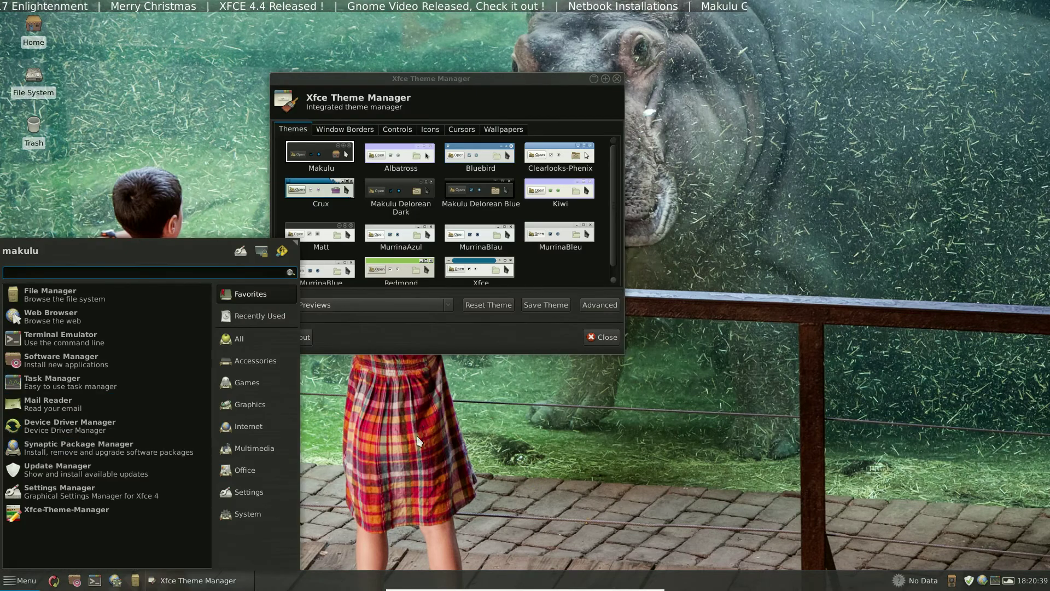
click(415, 303)
scroll(612, 252, down, 1)
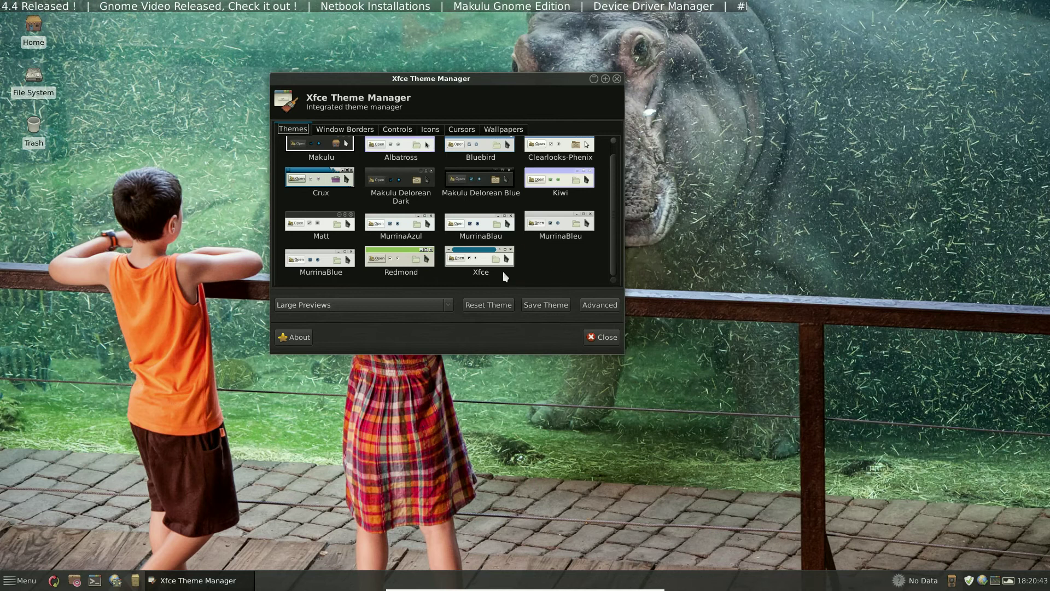
click(321, 149)
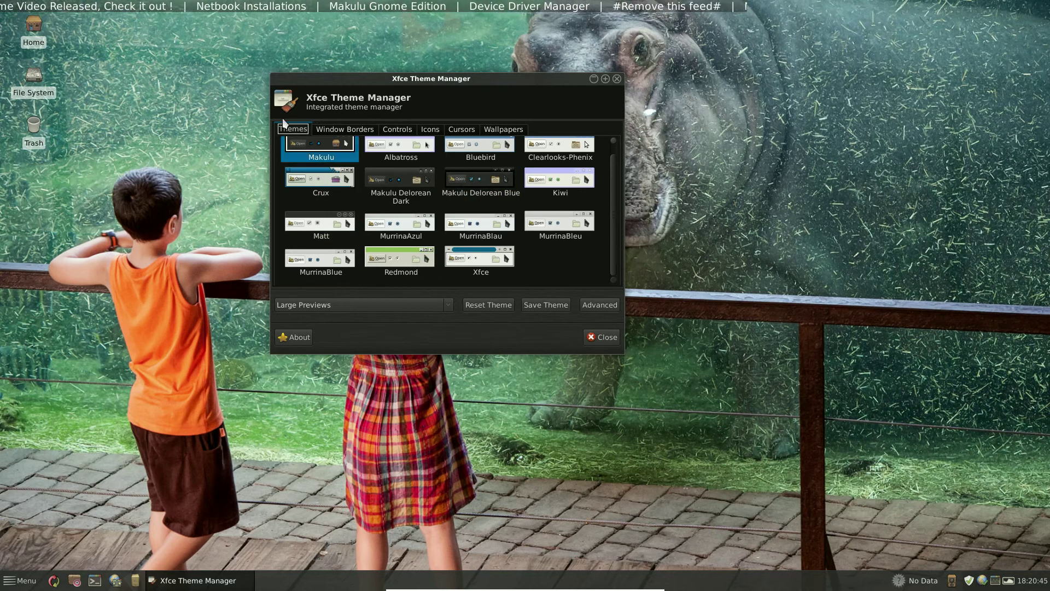
Step: Browse the full list of window border styles and the control styles around delorean-dark-theme-3.6
click(350, 129)
click(613, 203)
drag(612, 202, 613, 161)
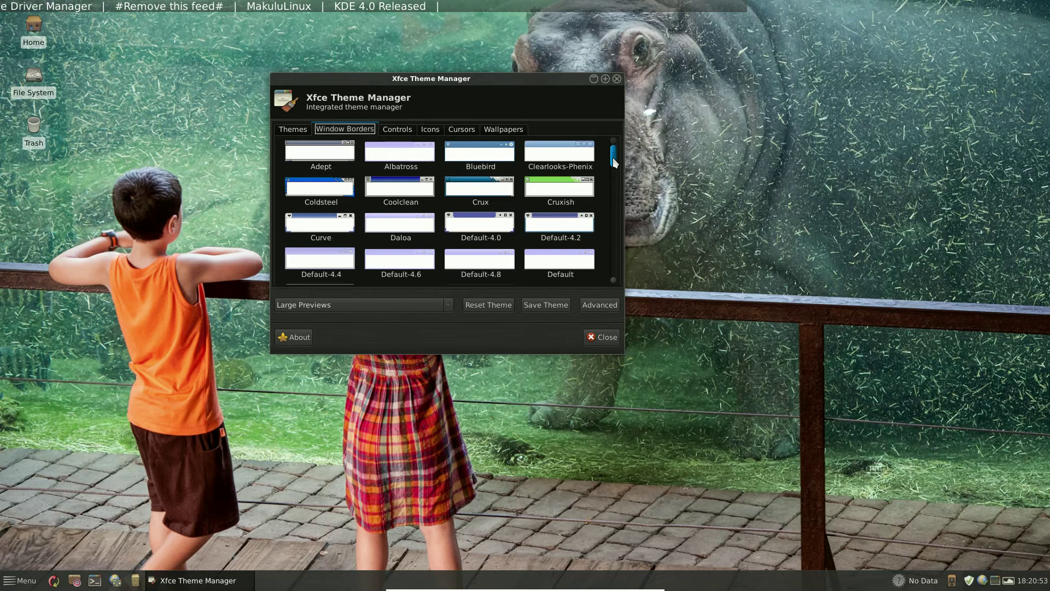
drag(613, 165, 613, 263)
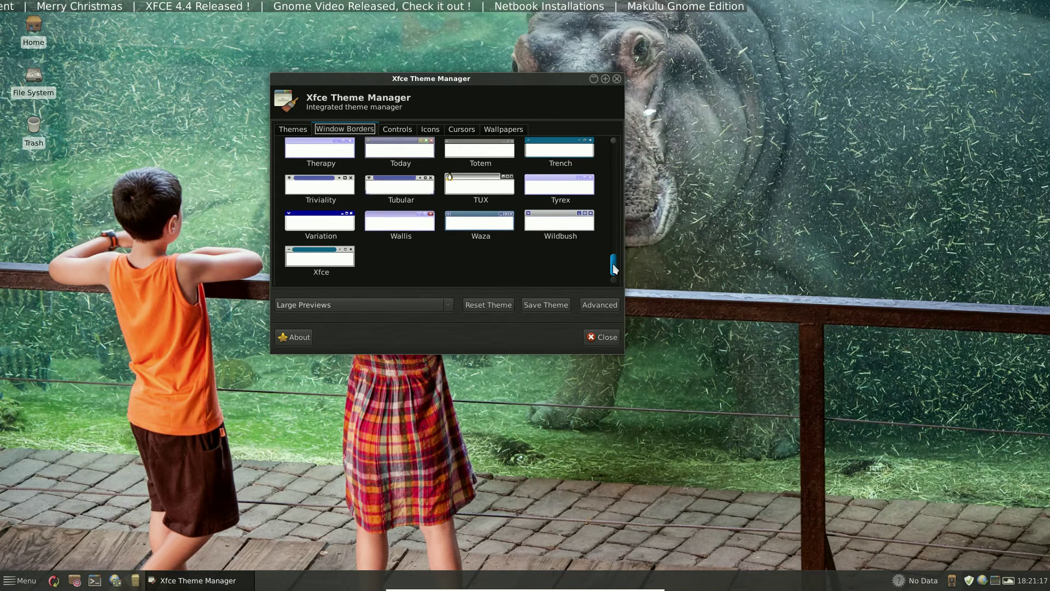
click(401, 130)
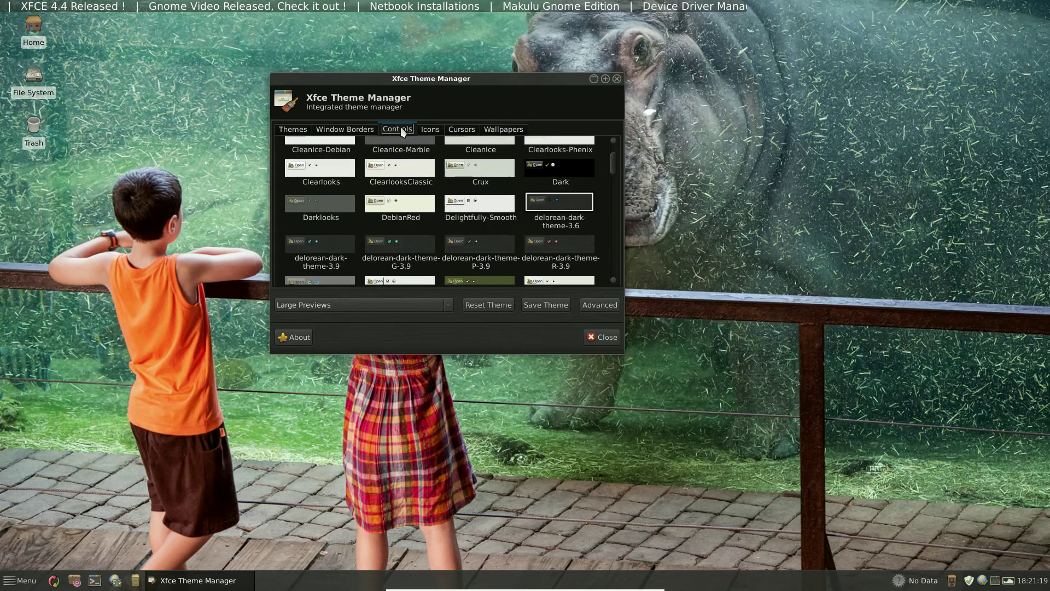
click(560, 205)
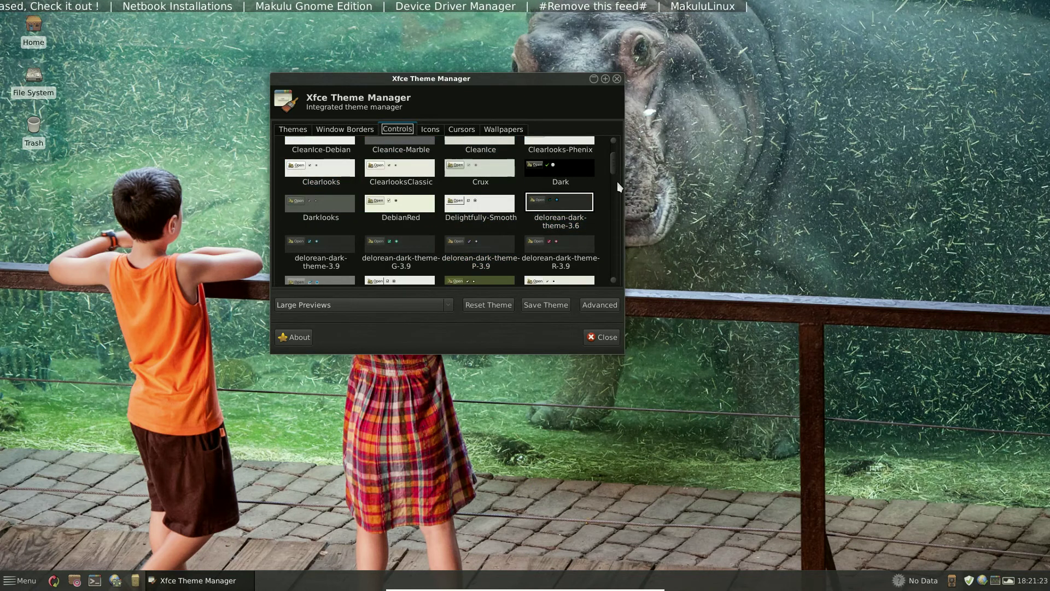
mouse_move(617, 170)
mouse_down()
mouse_move(614, 183)
mouse_move(613, 166)
mouse_up()
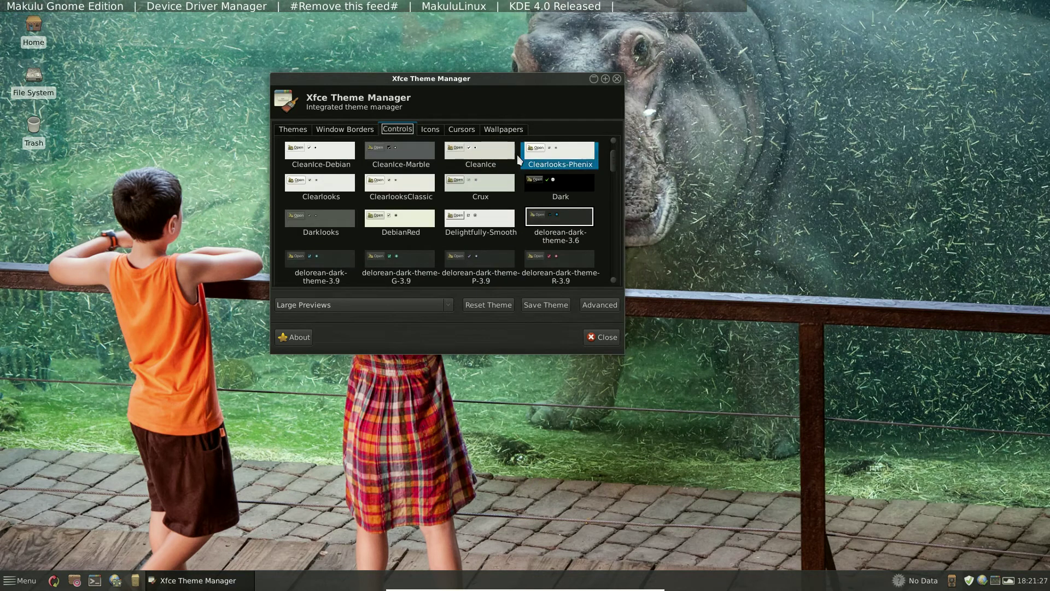
Step: Try the Foxtrot icon set, inspect its icons in the Home folder, and close the file manager
click(432, 131)
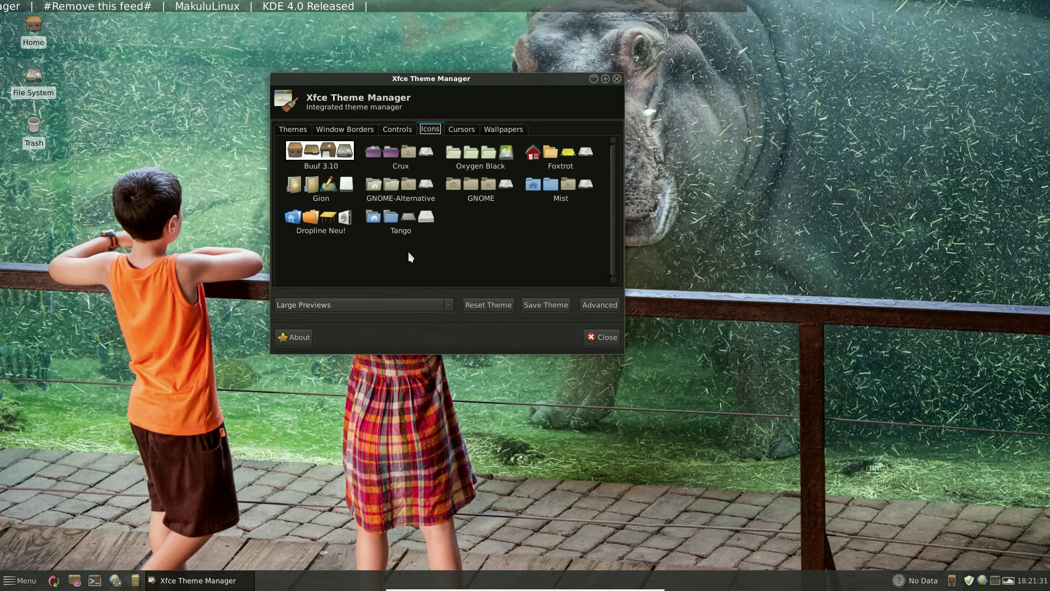
click(334, 165)
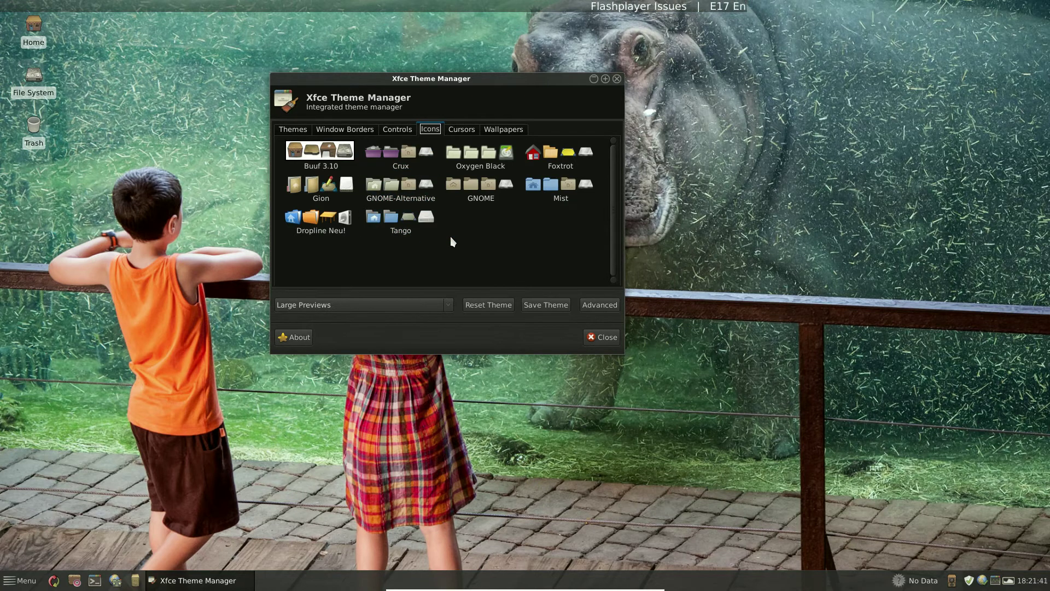
click(559, 154)
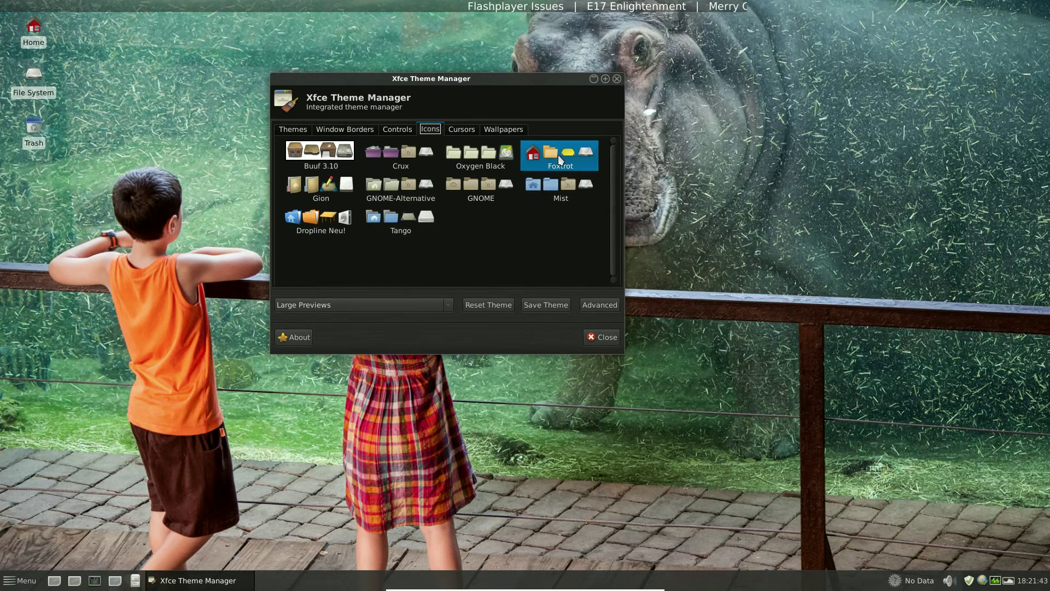
double_click(38, 40)
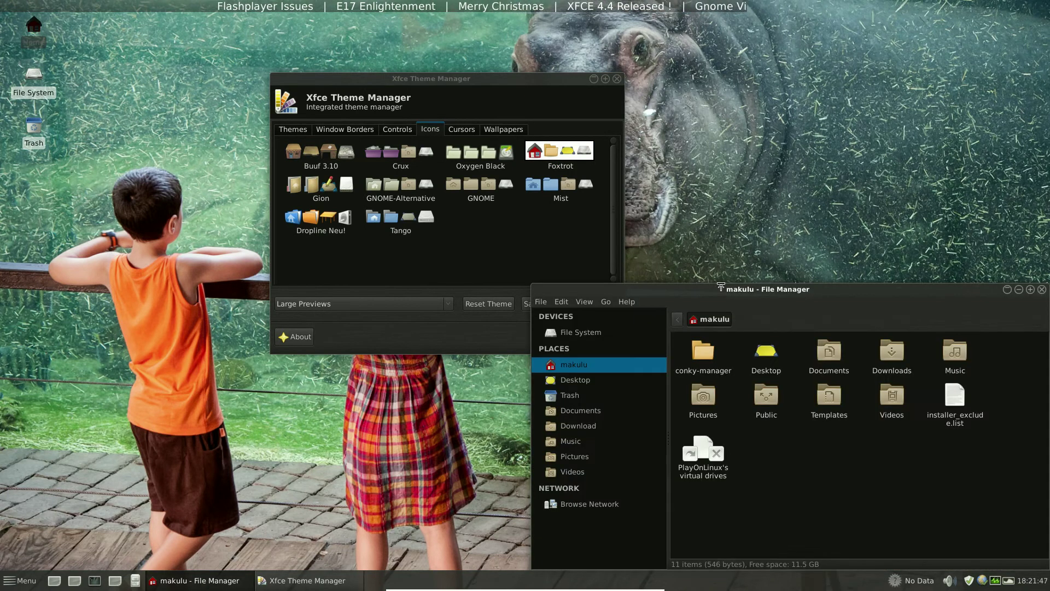
drag(720, 289, 564, 181)
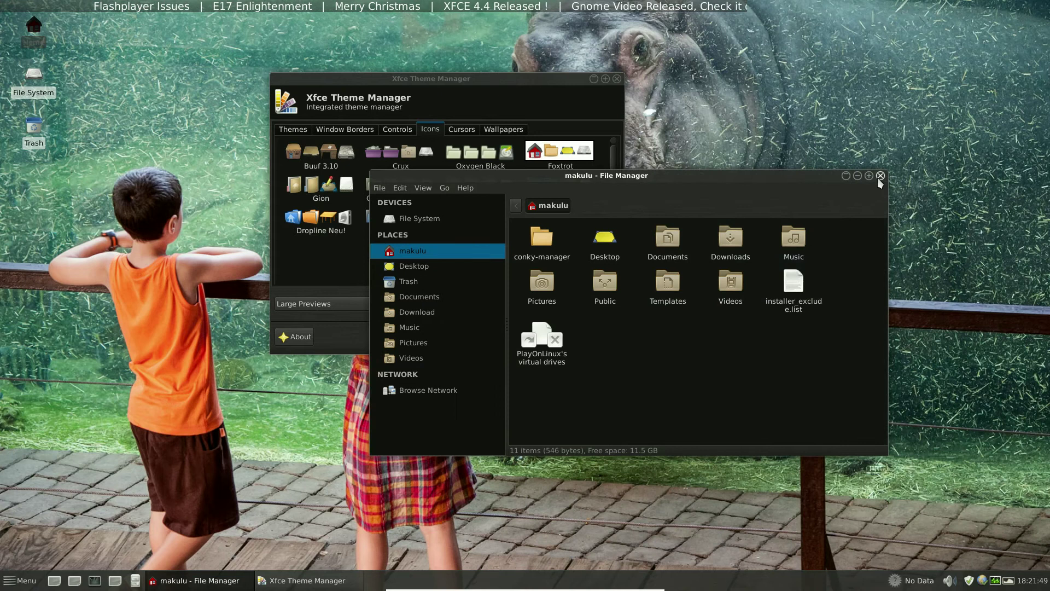
click(878, 183)
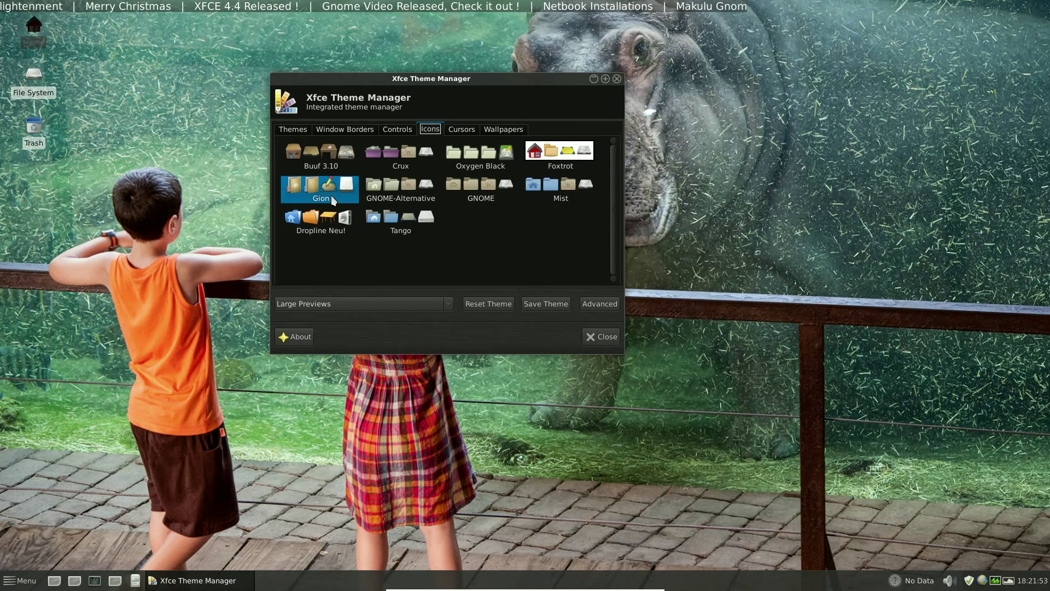
Step: Try the Dropline Neu! icon set, inspect its icons in the Home folder, and close the file manager
click(323, 234)
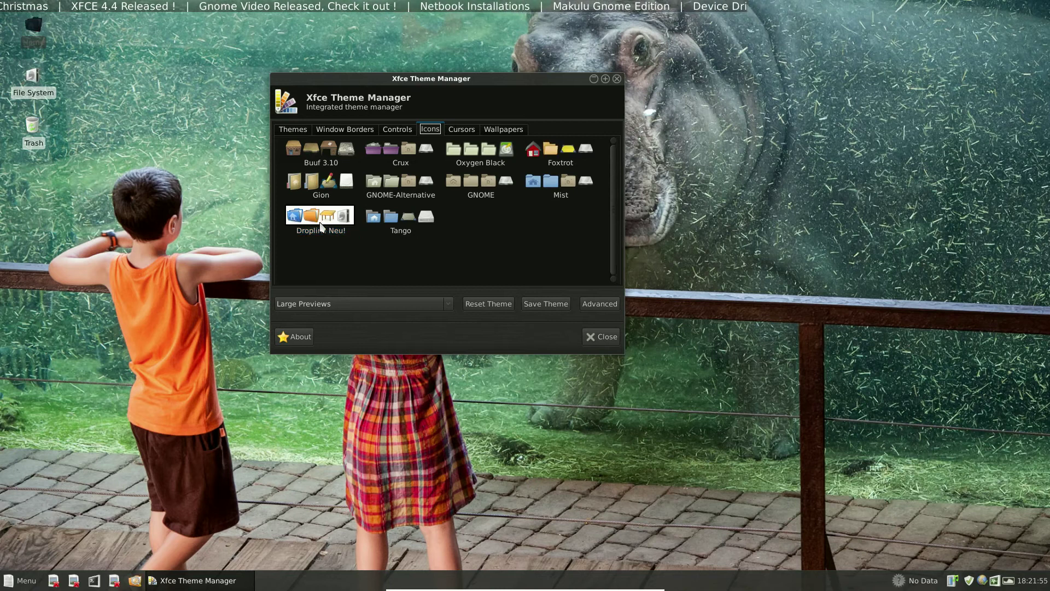
double_click(37, 29)
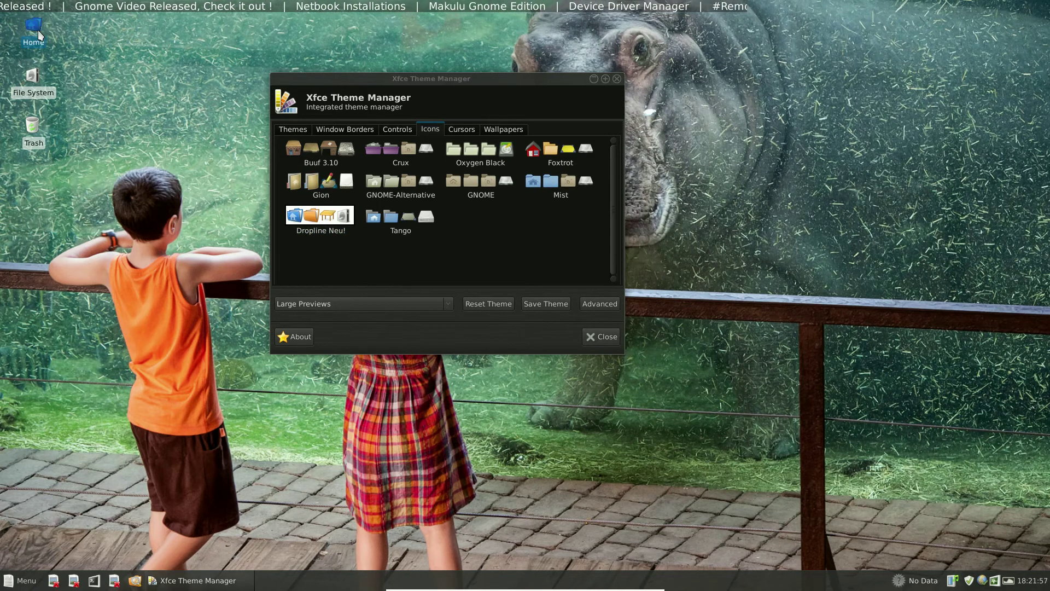
drag(780, 291, 678, 157)
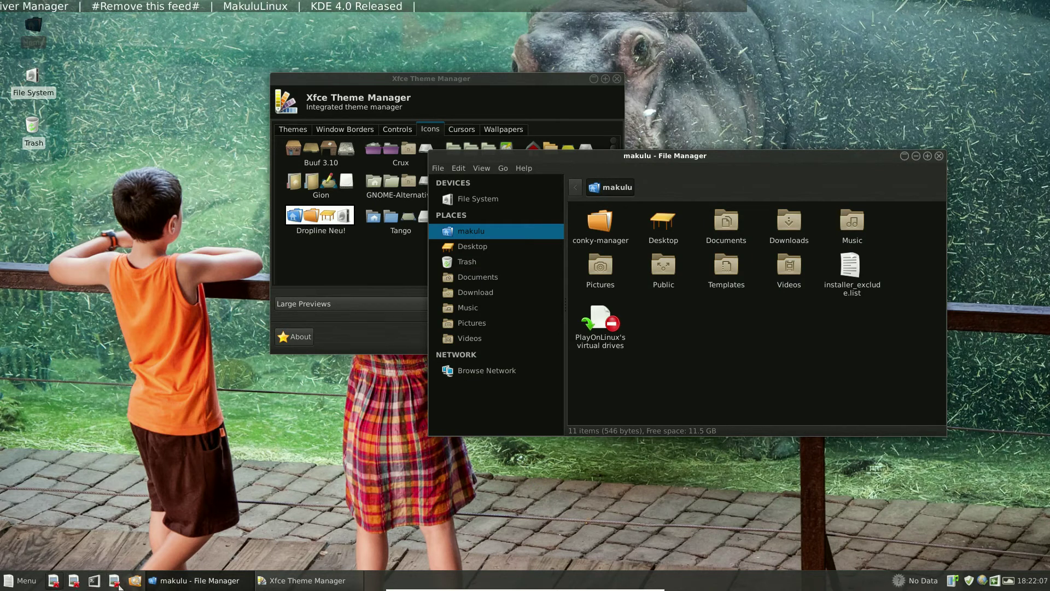
click(939, 156)
Step: Apply the Buuf 3.10 icon set, check the applications menu, preview the Tango icons and return to Buuf 3.10
click(313, 155)
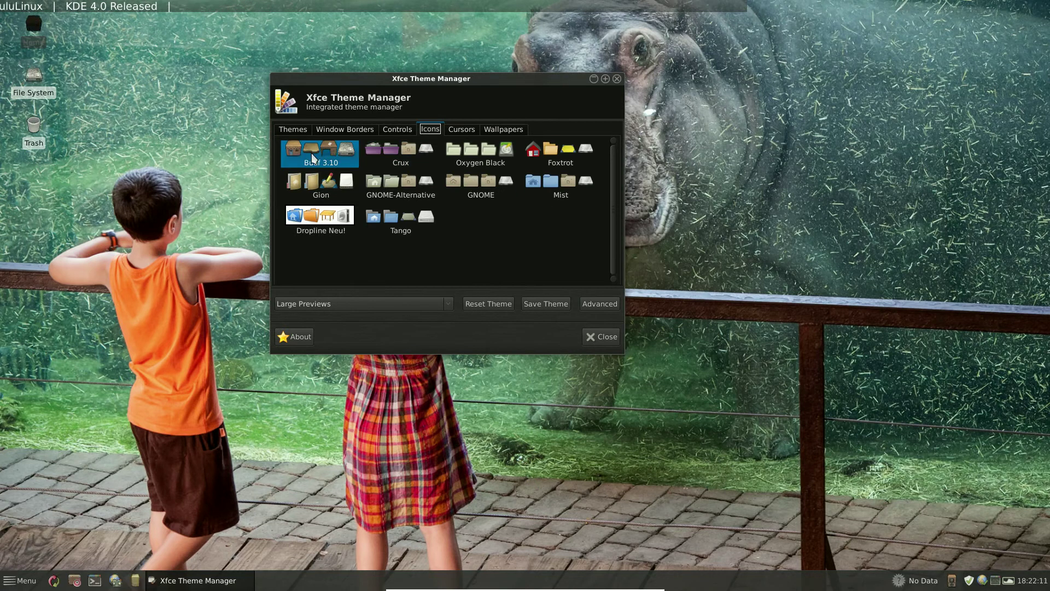
click(23, 582)
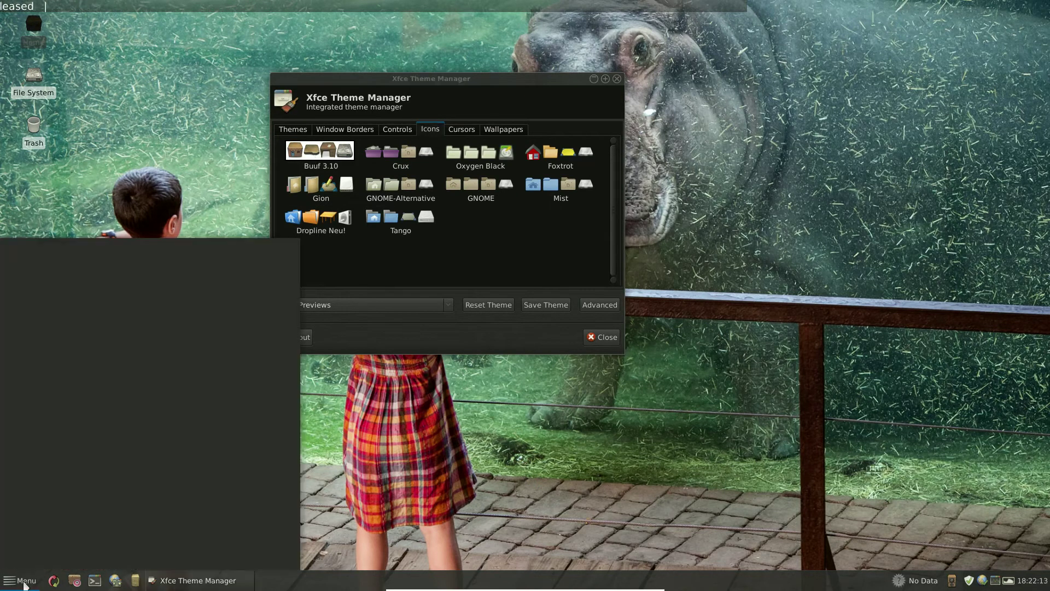
click(458, 468)
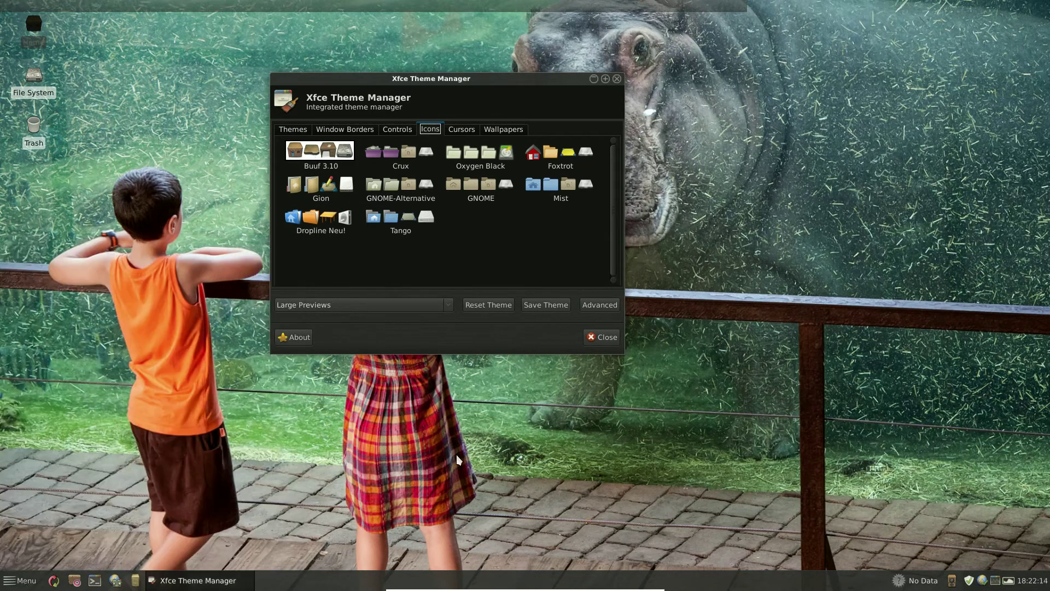
click(402, 221)
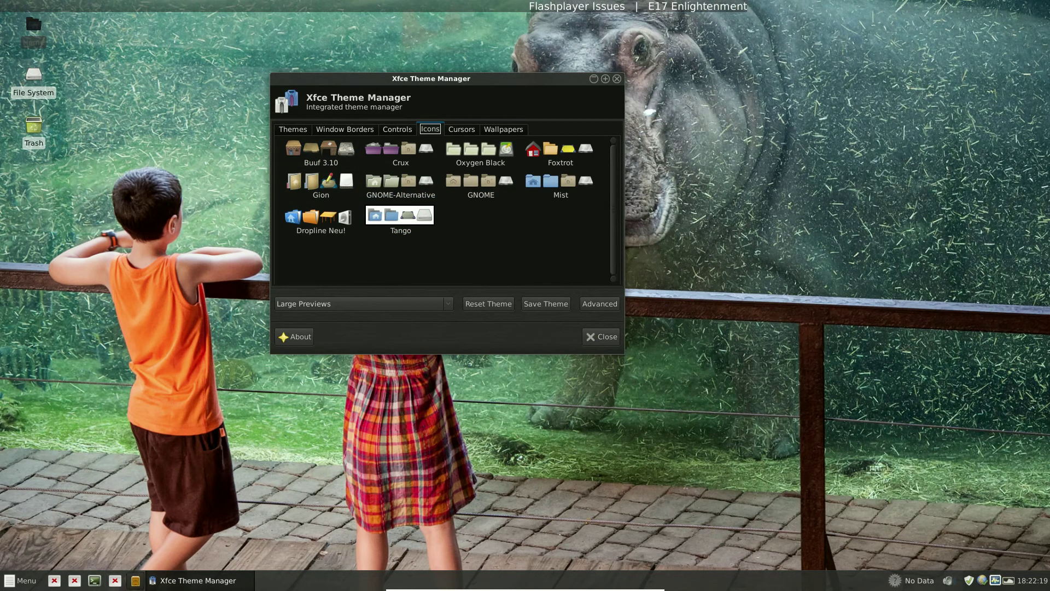
click(337, 159)
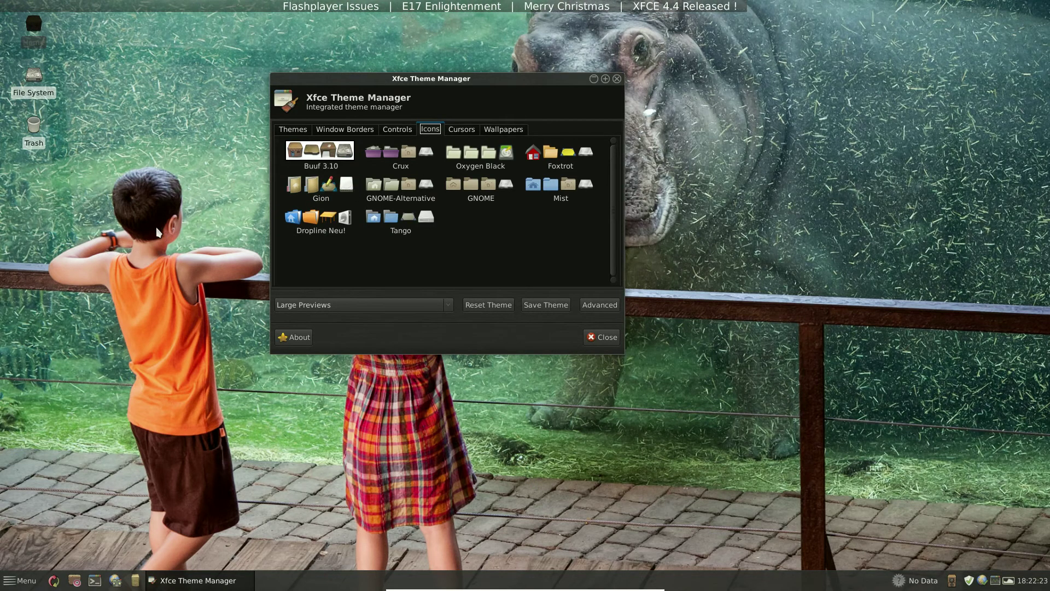
Step: Preview the Oxygen Red and Oxygen Olympus (Reversed) cursors, and apply Oxygen Hot Orange
click(468, 129)
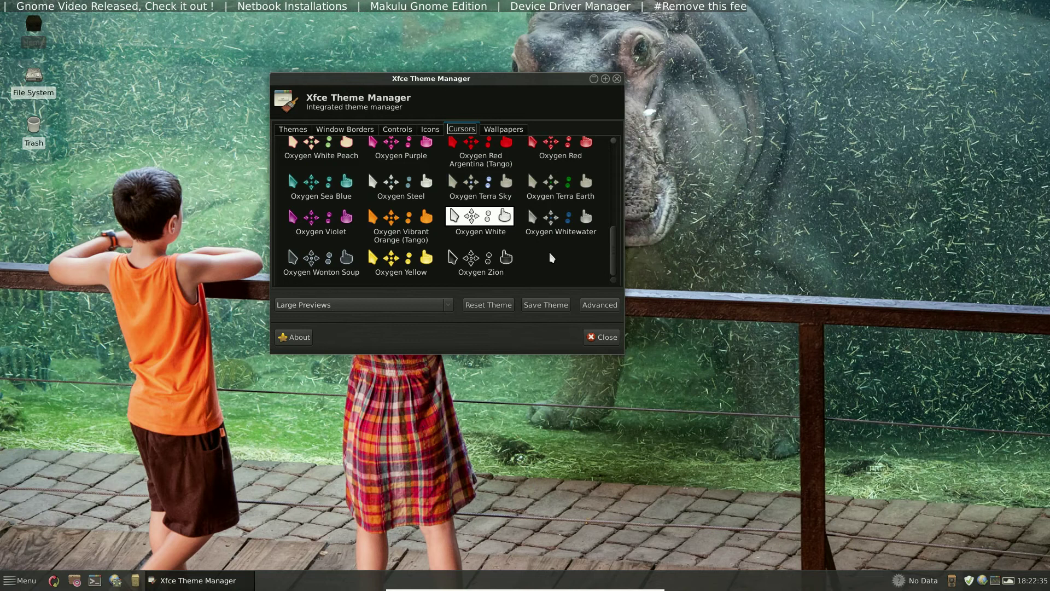
click(543, 156)
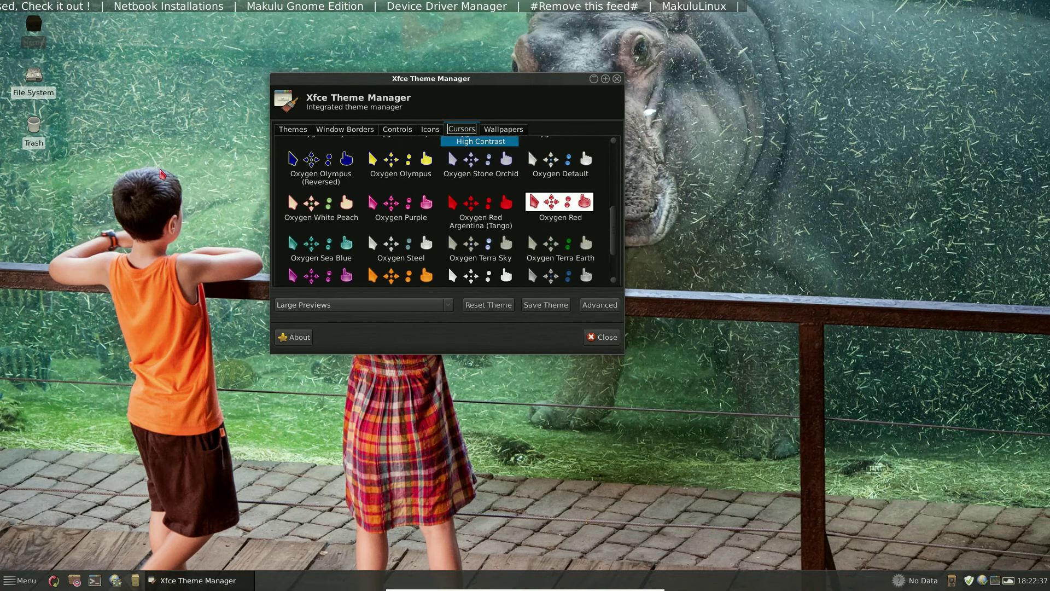
click(319, 164)
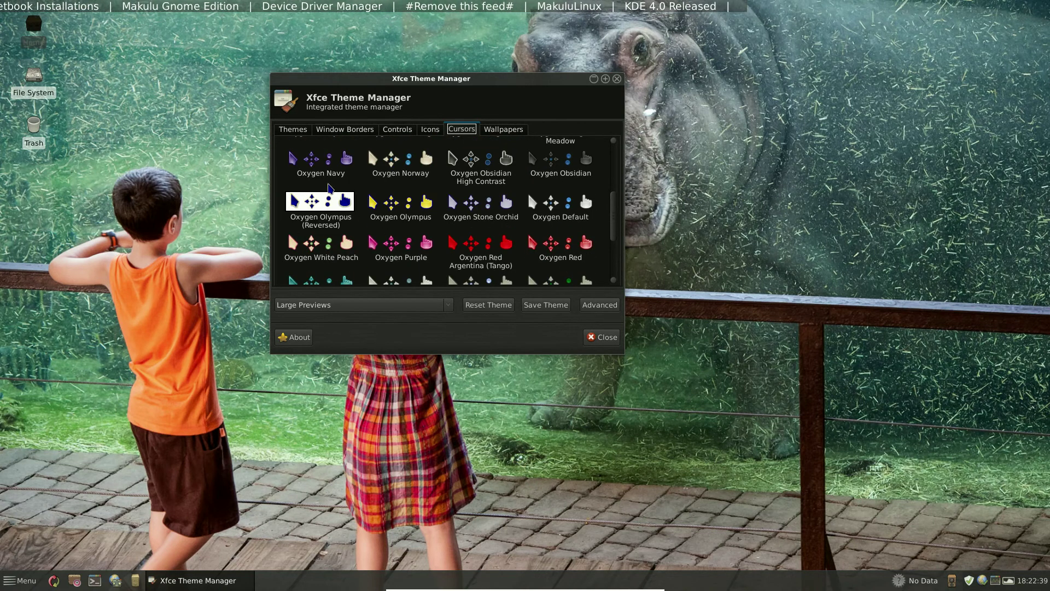
scroll(613, 232, down, 2)
drag(613, 232, 617, 191)
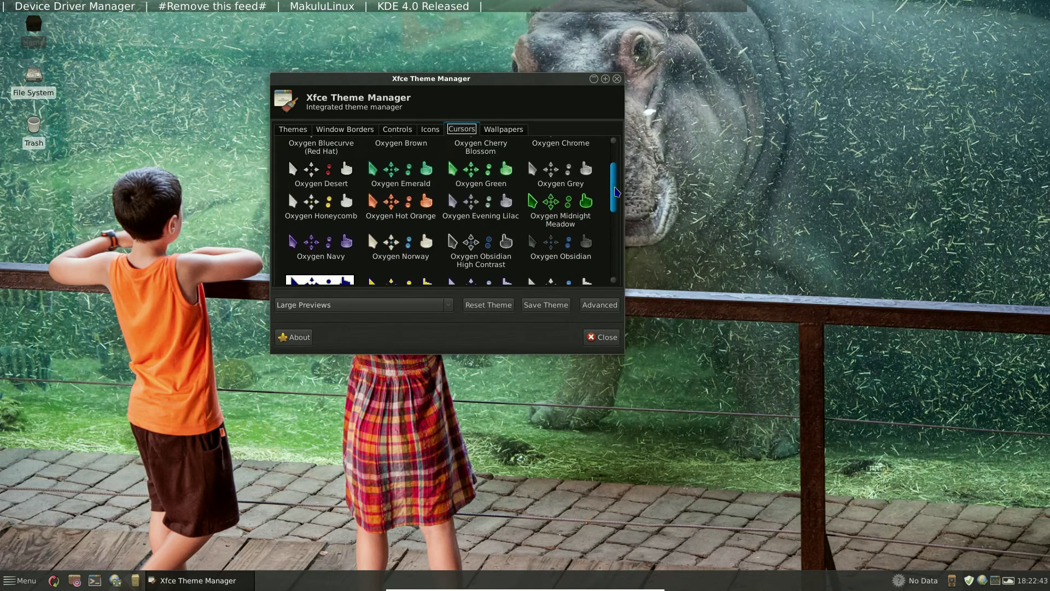
click(422, 203)
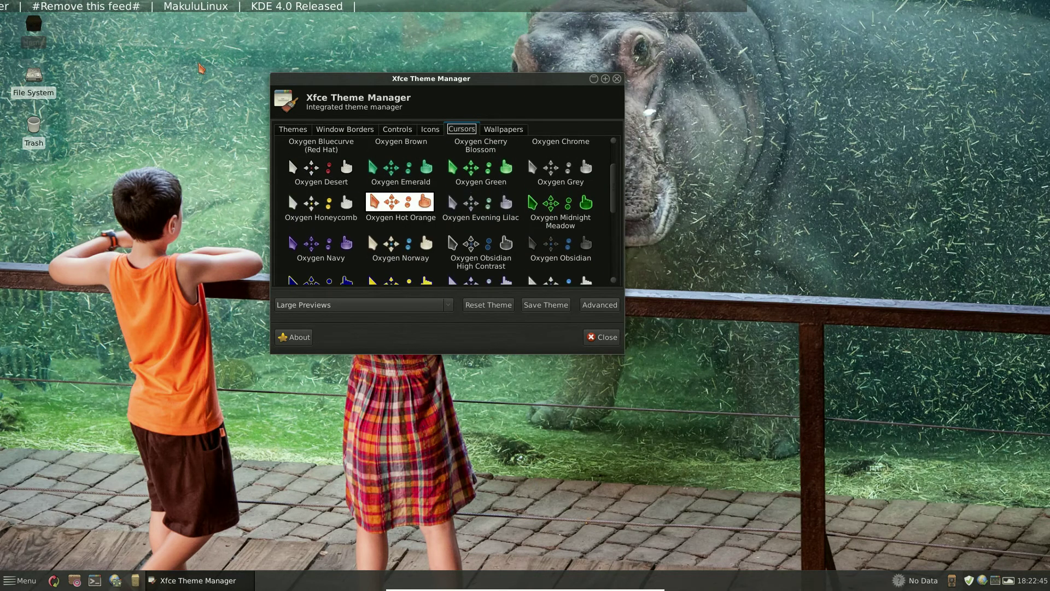
Step: Check the wallpaper options in the theme manager and close the theme manager
scroll(610, 194, up, 2)
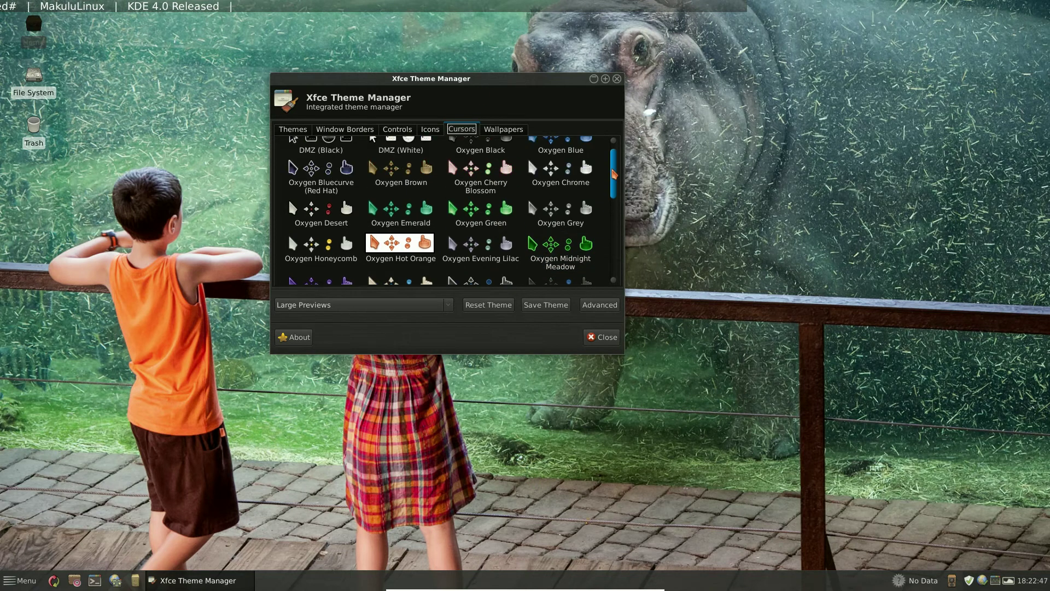
click(506, 131)
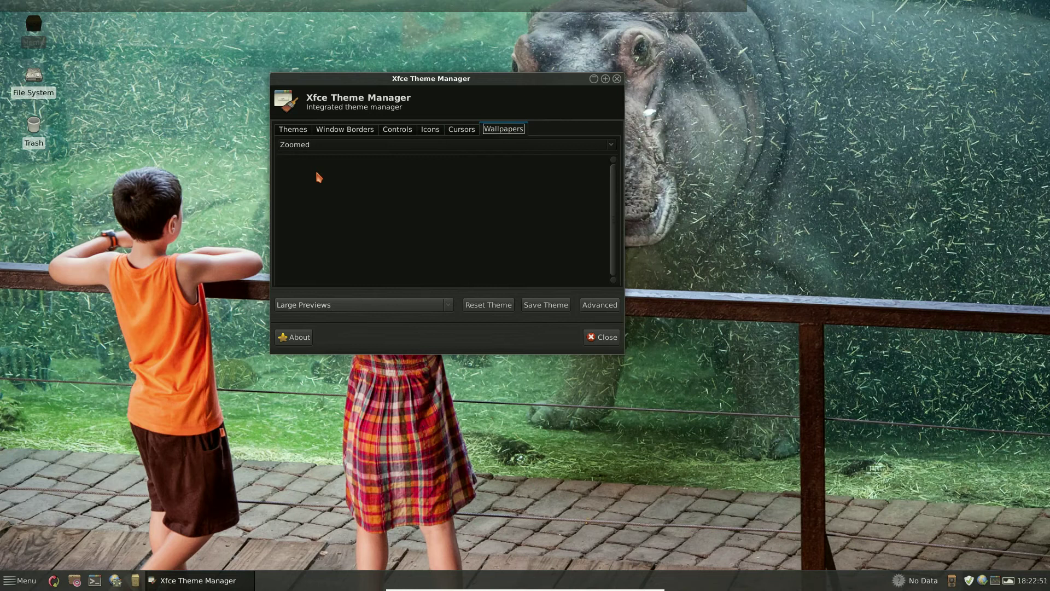
click(617, 80)
Step: Set Cartoon bird.jpg as the desktop background, browse the remaining images and close the desktop settings
right_click(442, 94)
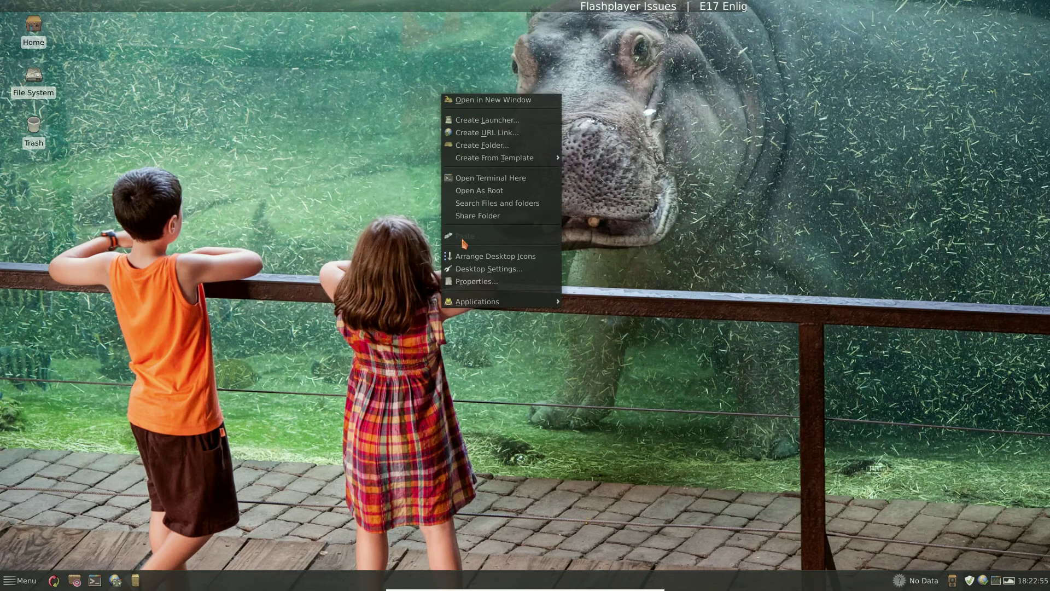
click(465, 268)
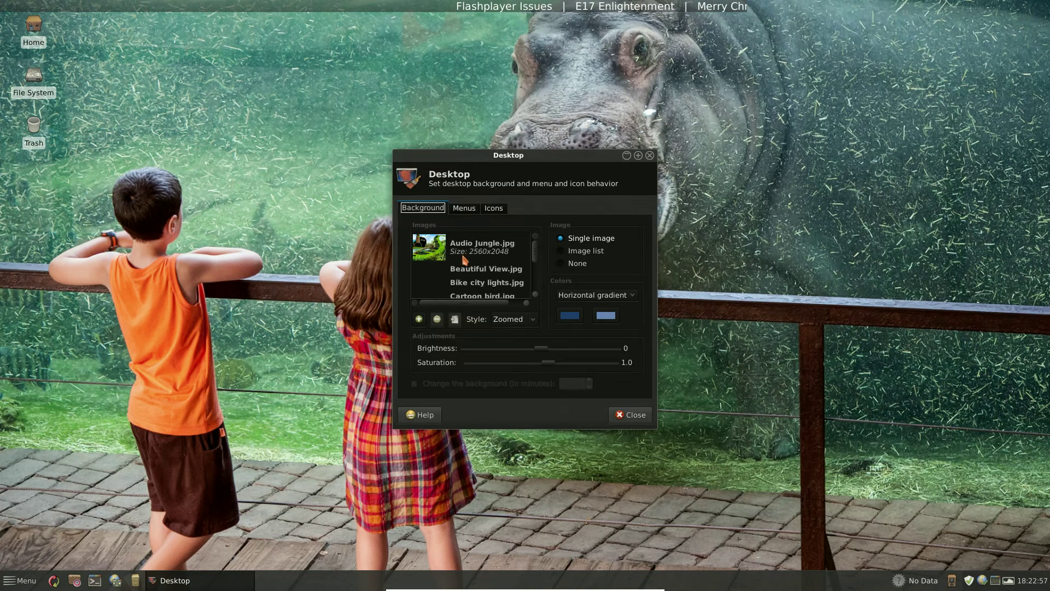
scroll(537, 255, down, 2)
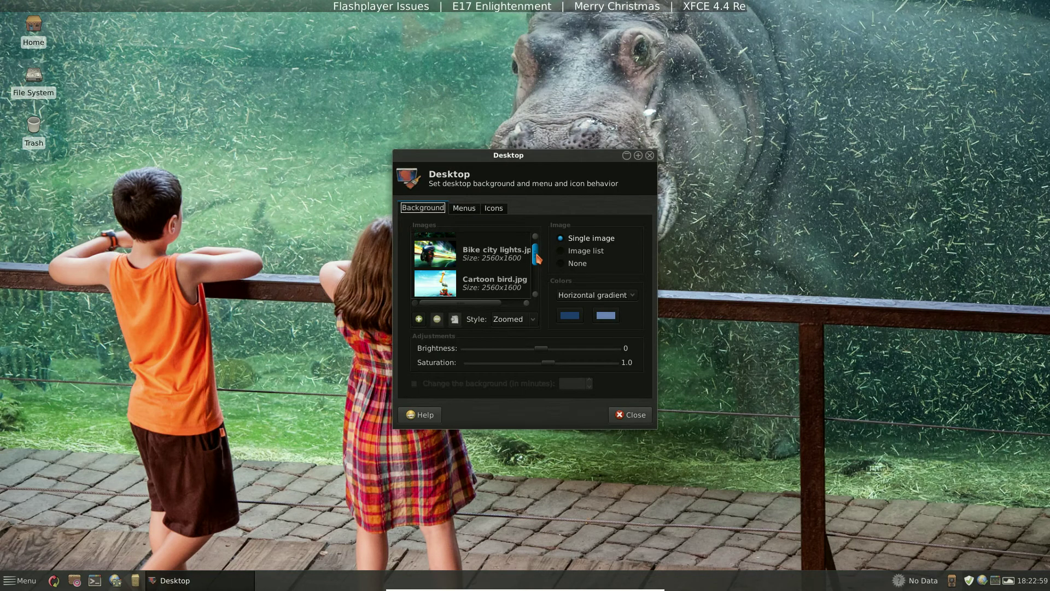
click(506, 282)
scroll(506, 285, down, 3)
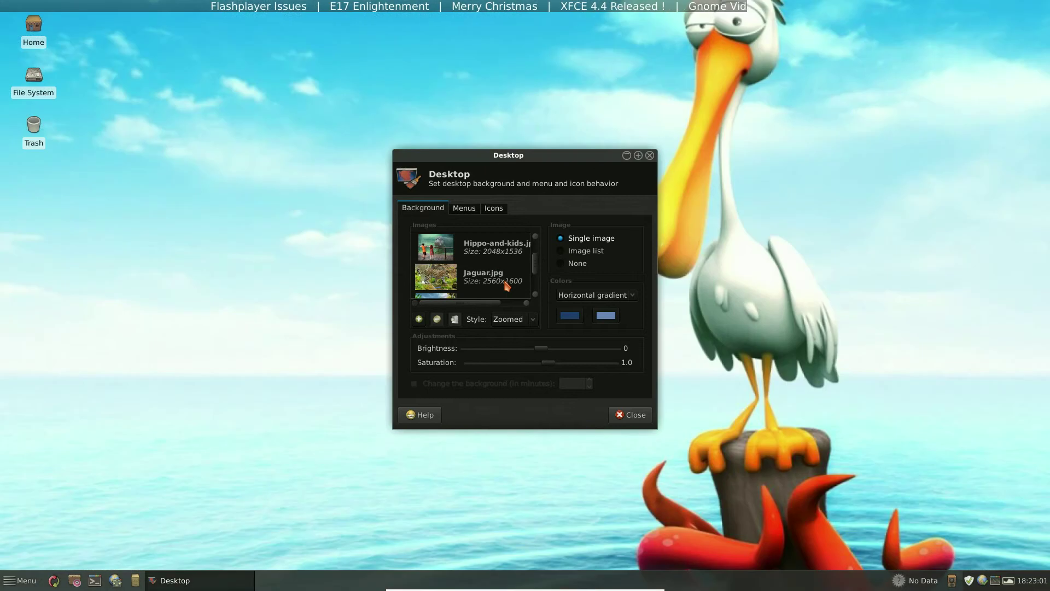
click(650, 156)
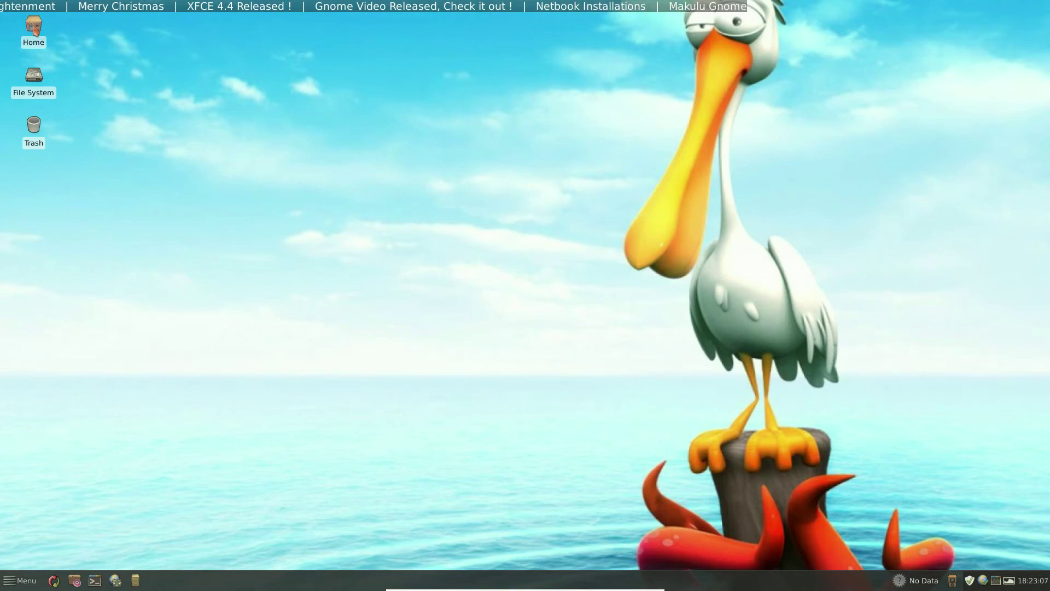
Step: Open the Home folder, move its window towards the middle of the desktop to inspect it, and close it
double_click(33, 28)
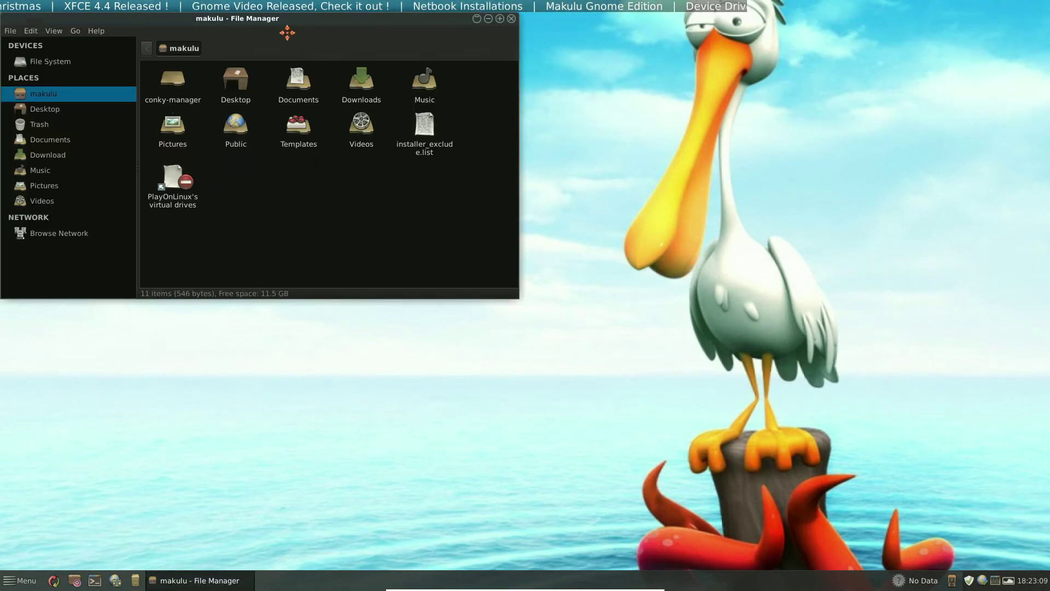
drag(287, 32, 491, 156)
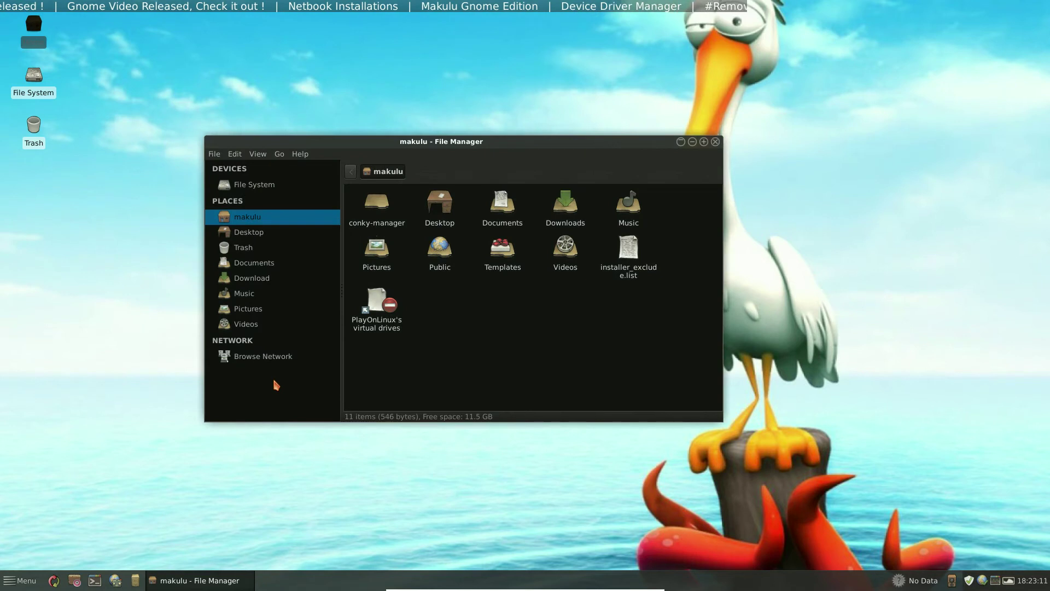
click(715, 142)
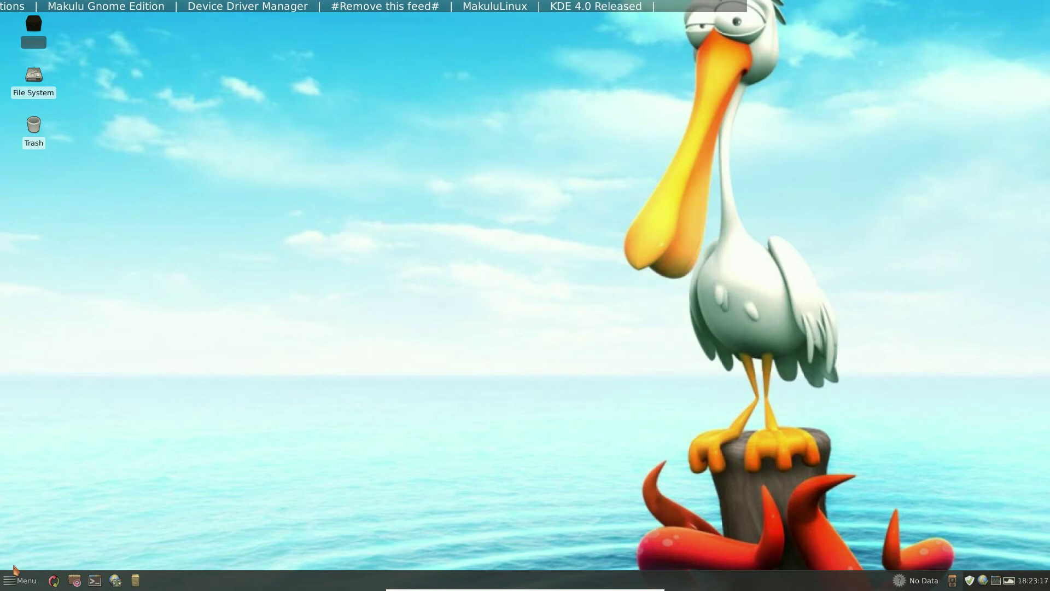
Step: Browse the System category of the applications menu and close the menu
click(23, 581)
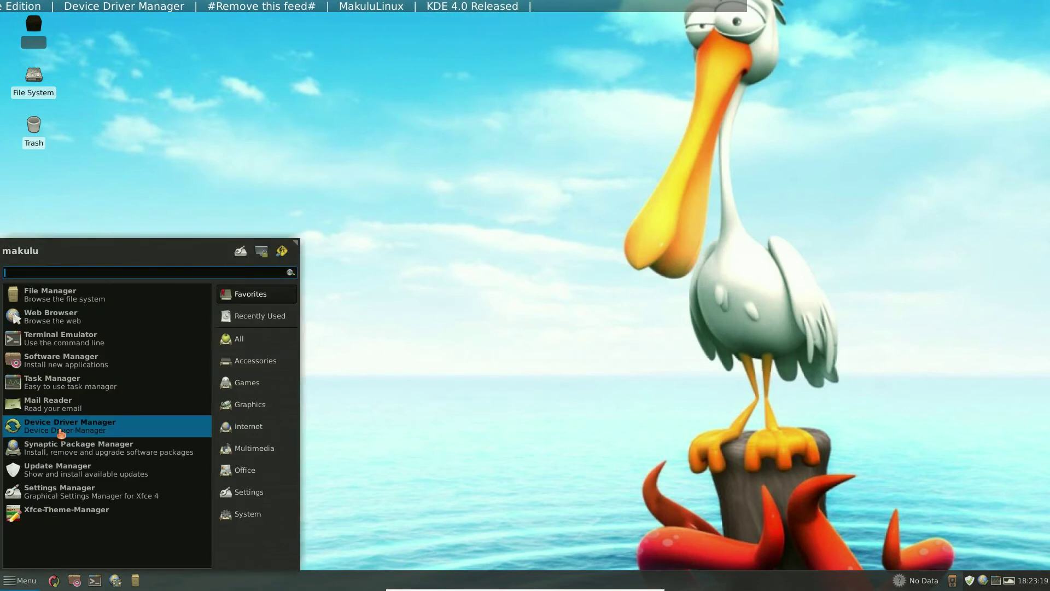
mouse_move(255, 516)
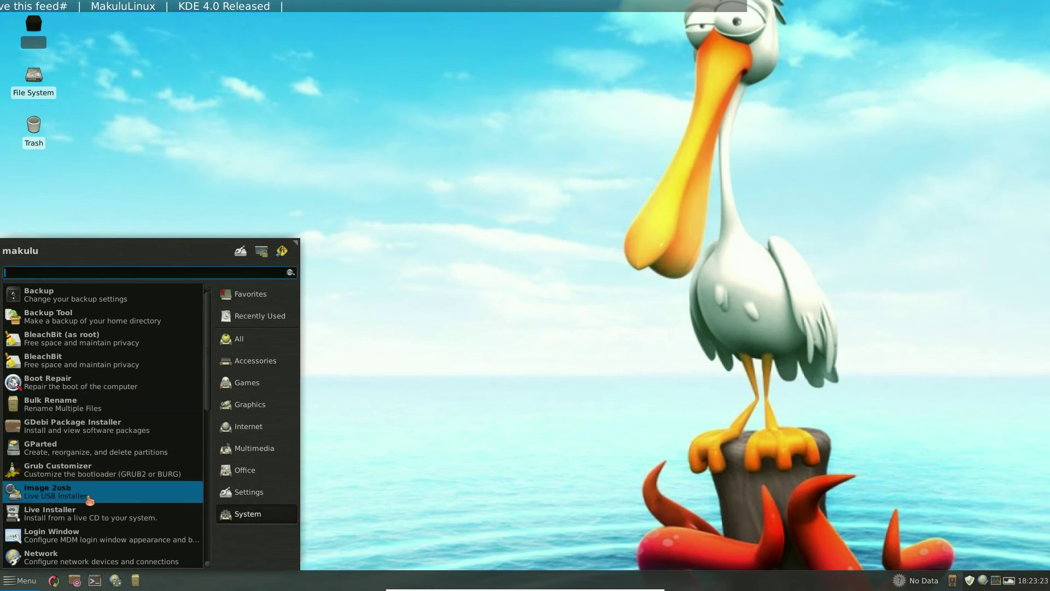
click(452, 329)
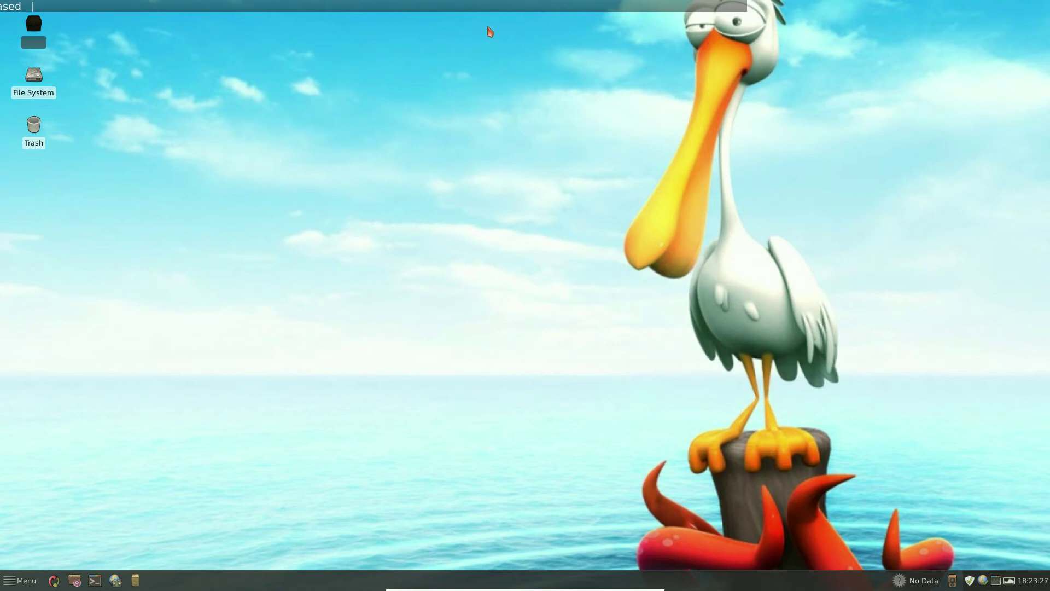
Step: Inspect the Tickr news ticker's preferences and leave them without applying changes
right_click(376, 9)
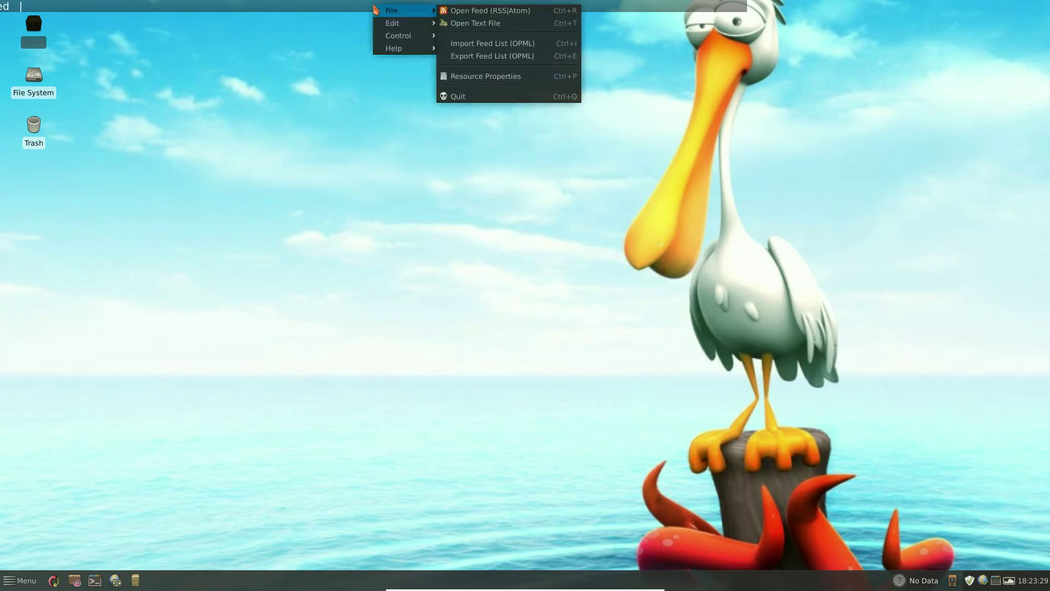
mouse_move(387, 26)
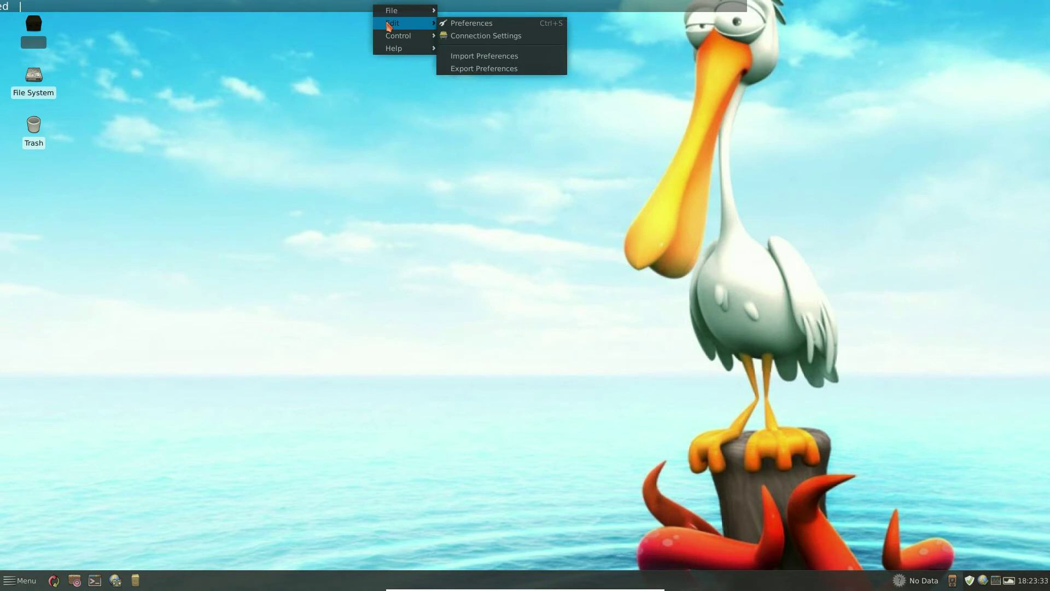
click(461, 25)
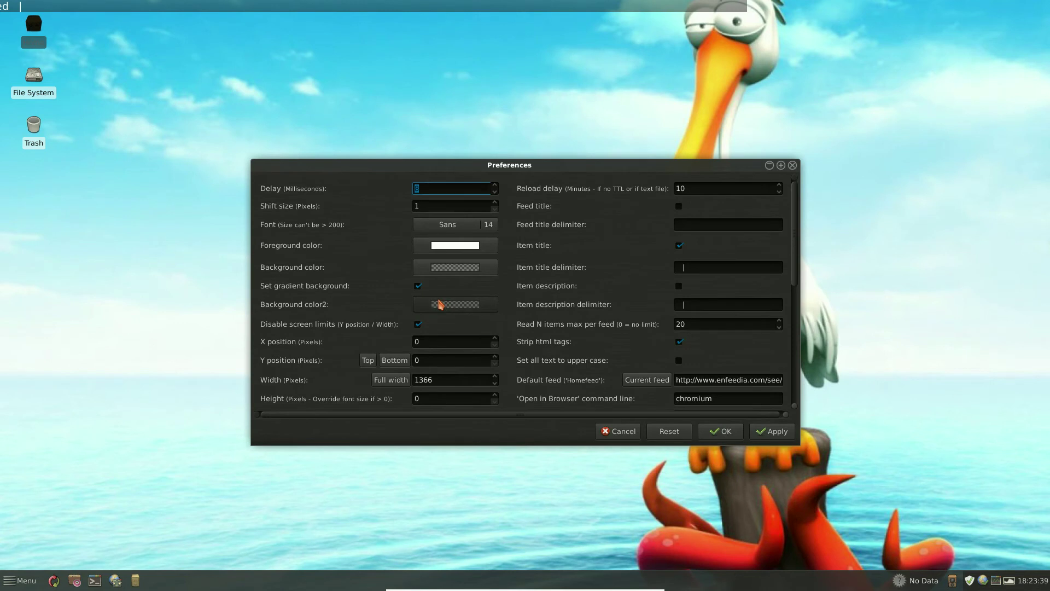
click(630, 433)
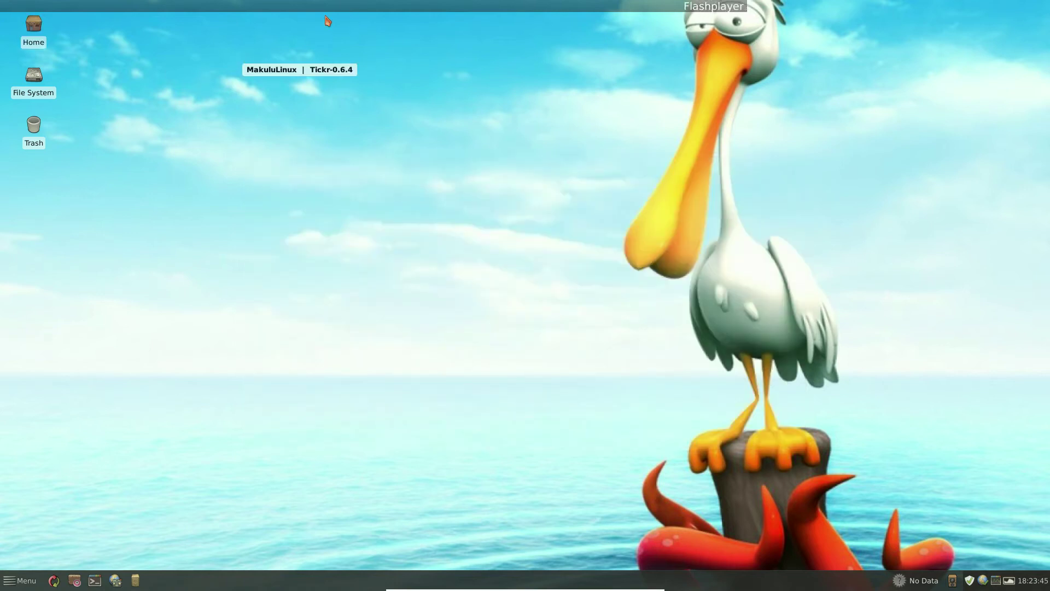
Step: Quit the Tickr news ticker running along the desktop's upper edge
right_click(347, 6)
mouse_move(347, 6)
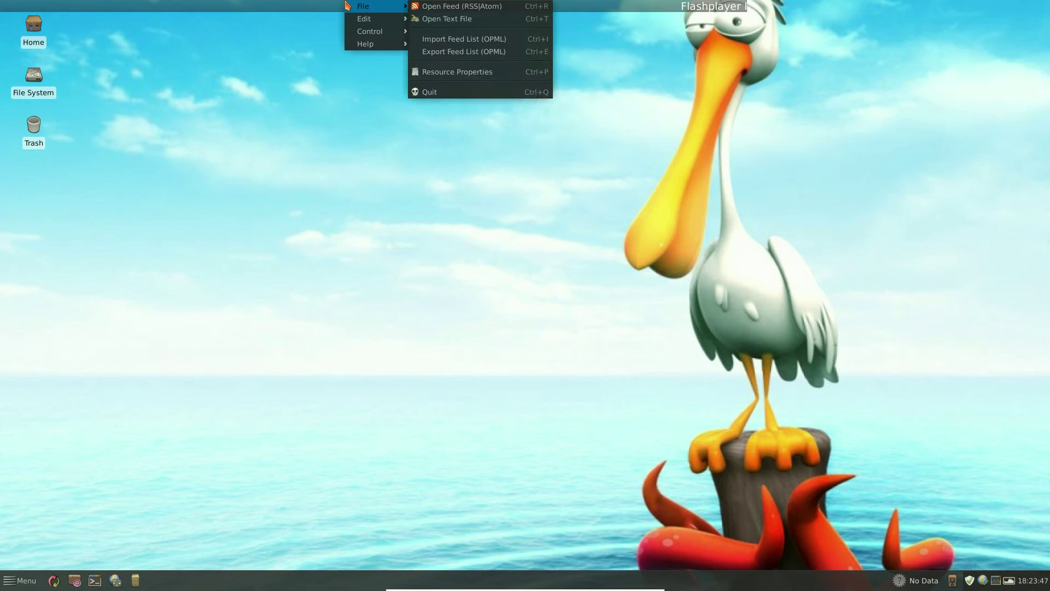
click(420, 92)
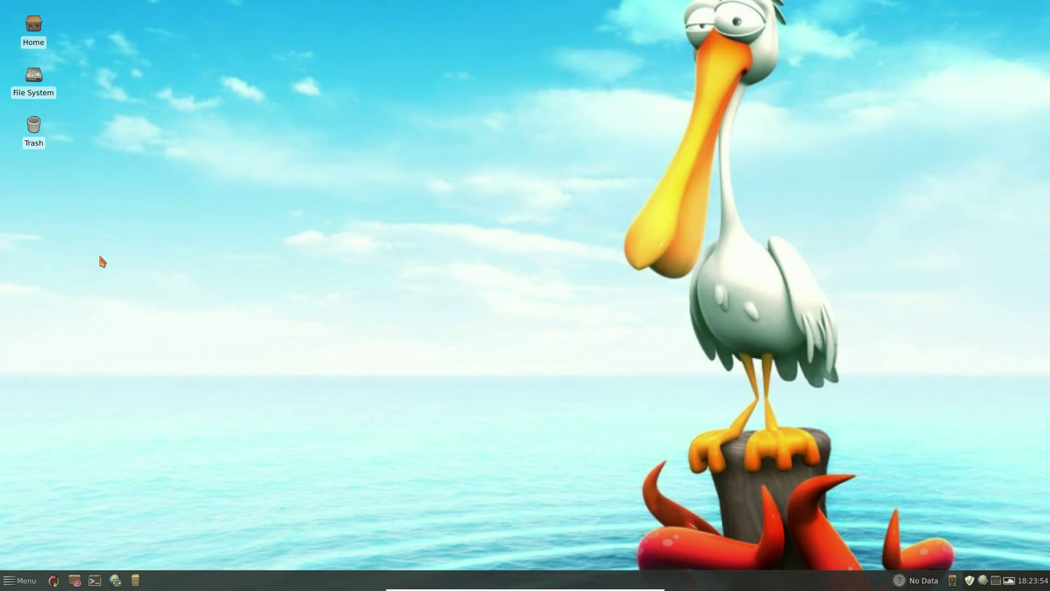
Step: Launch and close the Chromium web browser, and view and close the Orage calendar
click(17, 582)
click(406, 432)
click(114, 581)
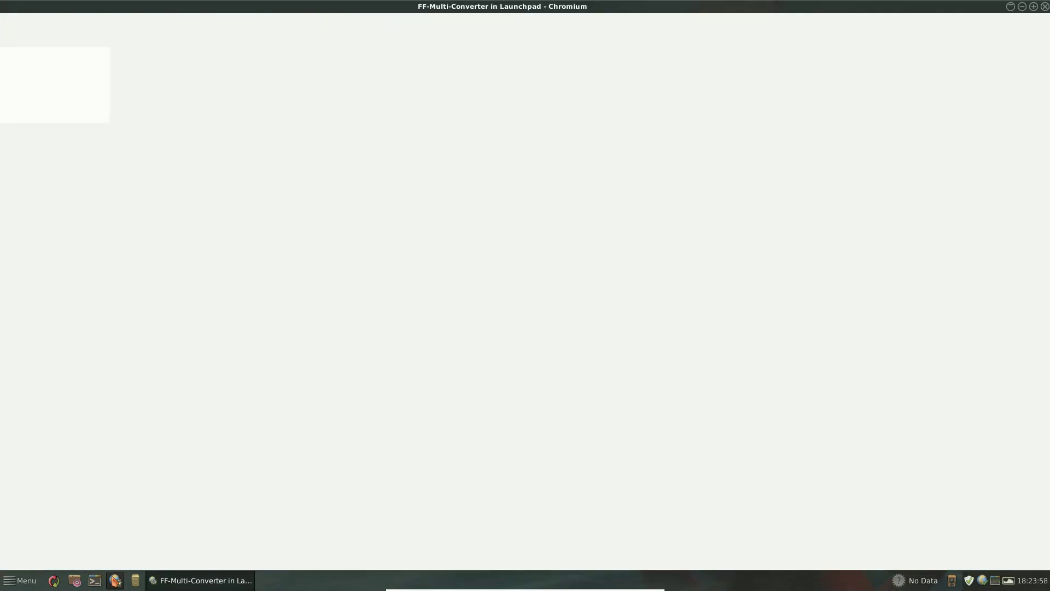
click(1045, 6)
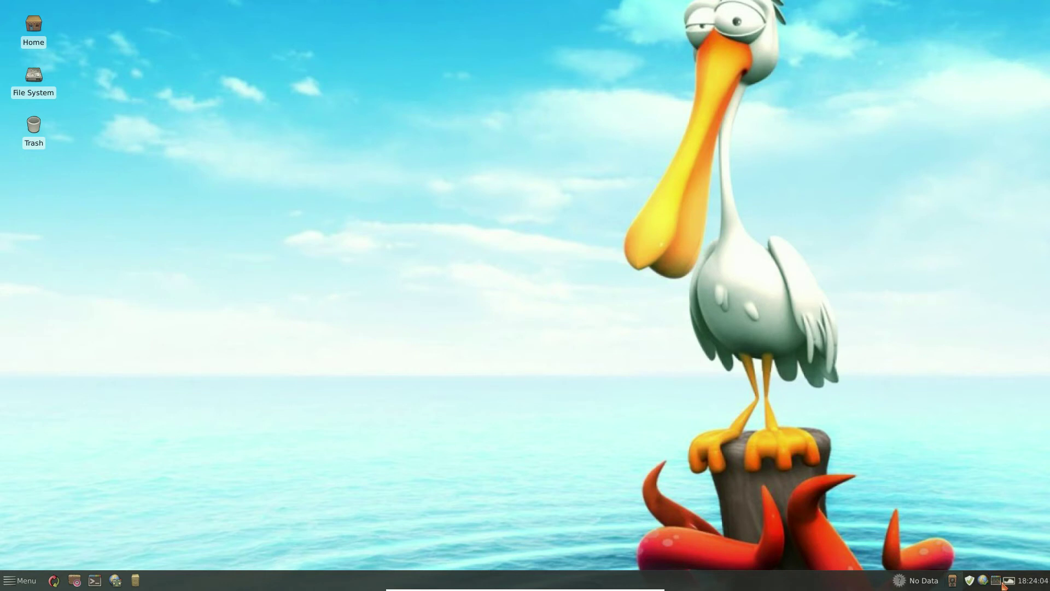
click(1034, 586)
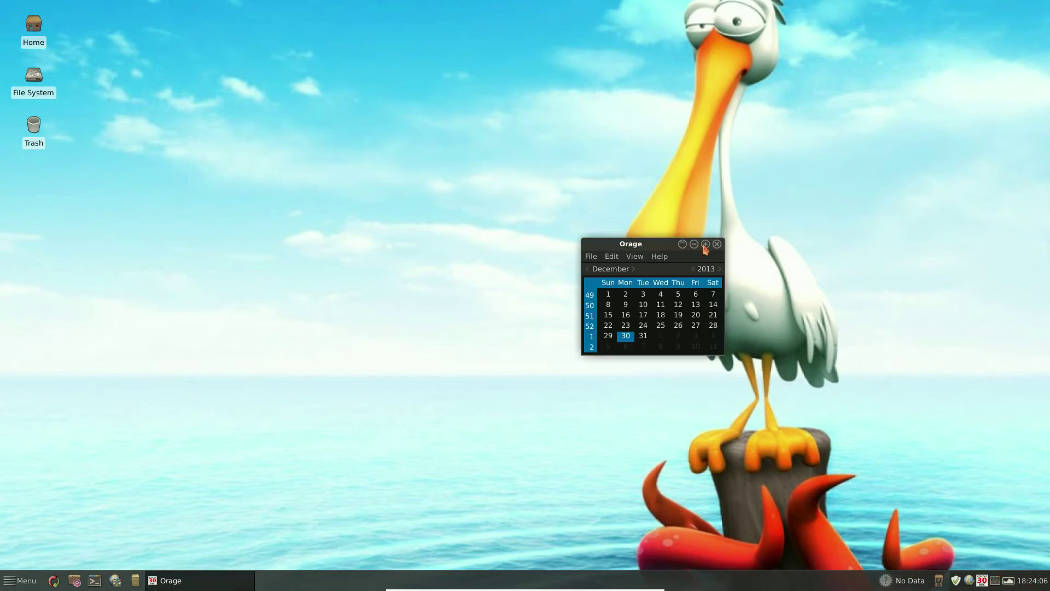
click(717, 244)
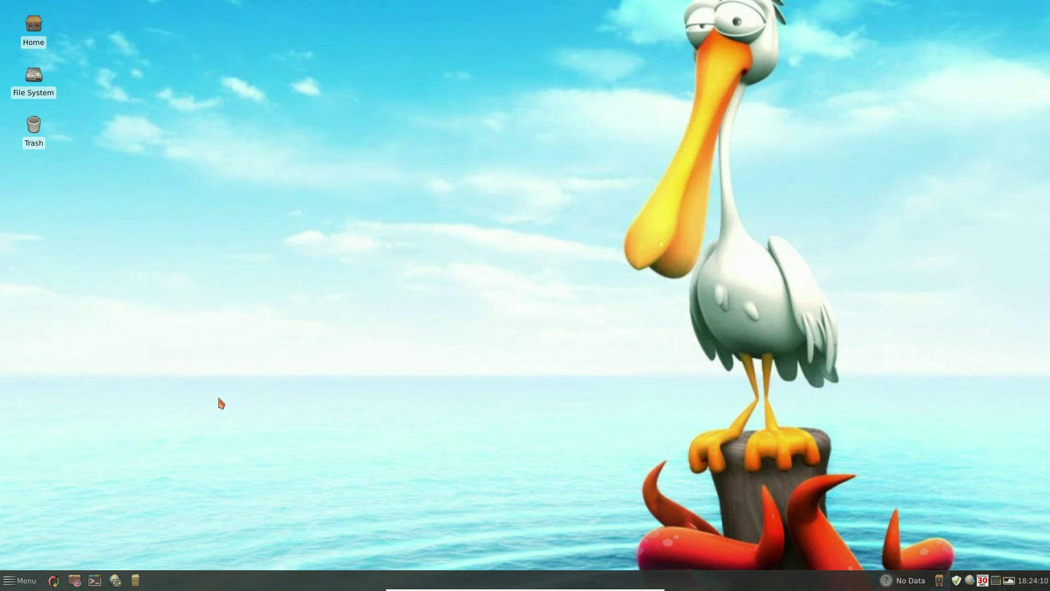
Step: Launch the Thunderbird mail reader, dismiss its new email address dialog, and close the program
click(25, 581)
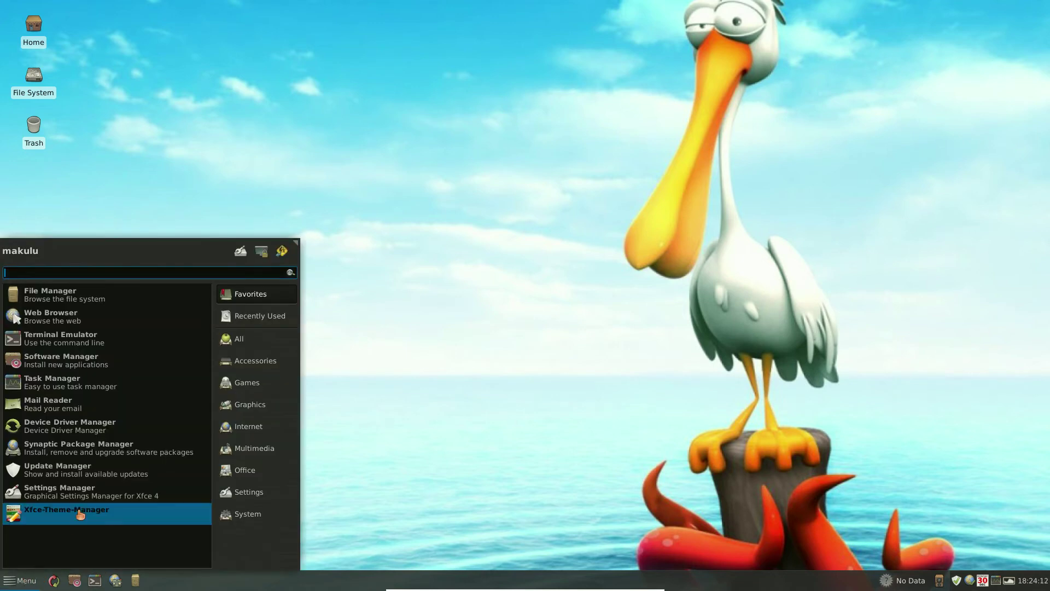
click(61, 405)
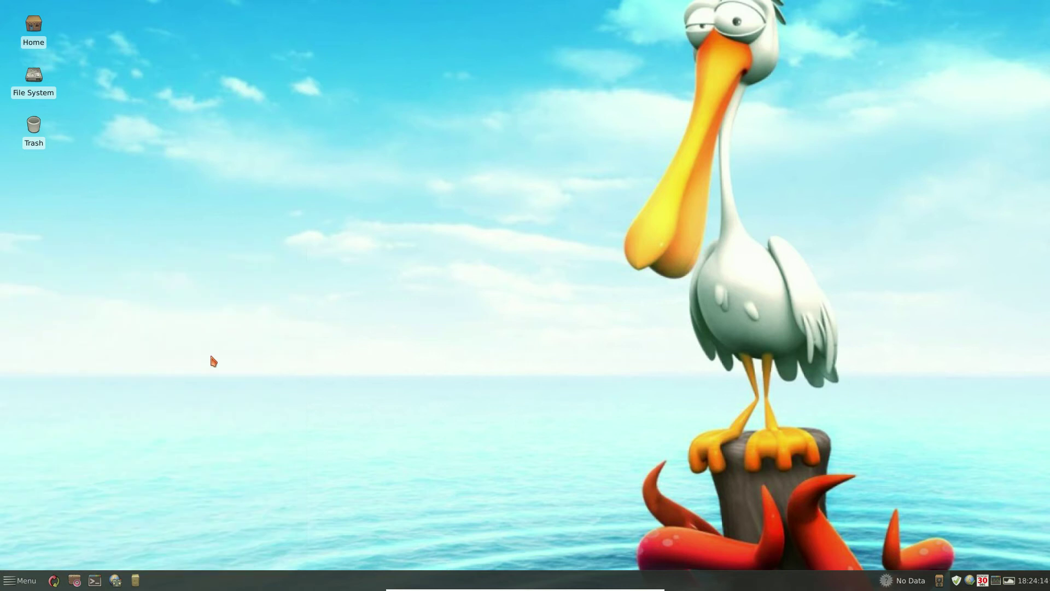
click(25, 581)
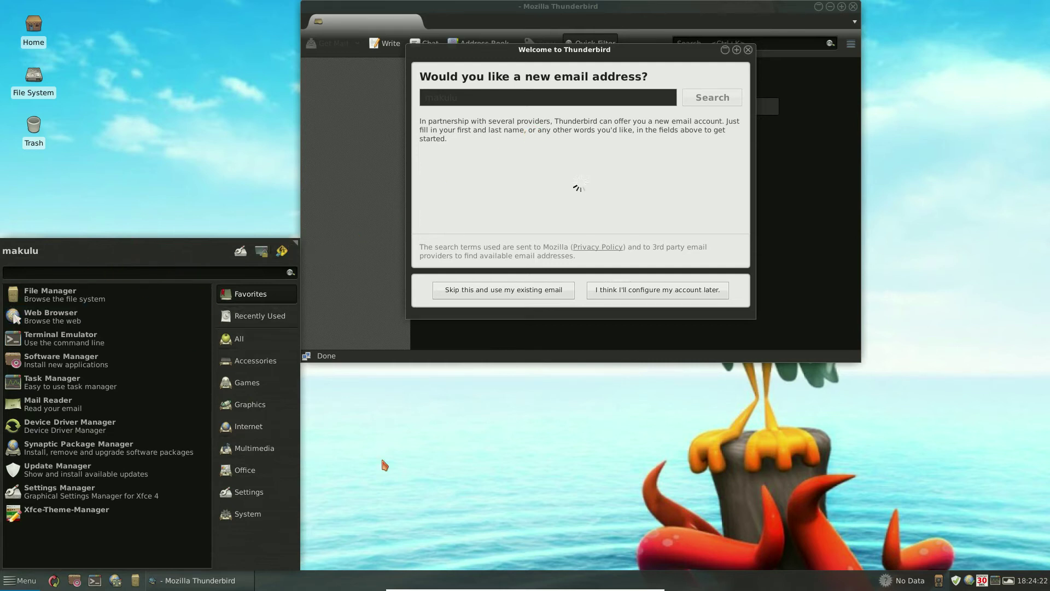
click(377, 438)
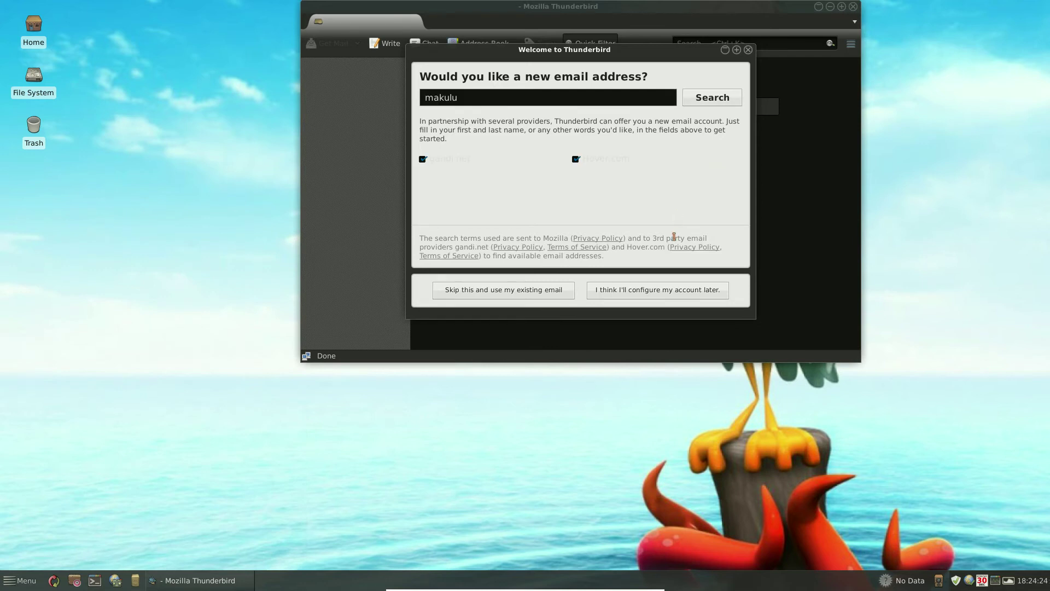
click(749, 50)
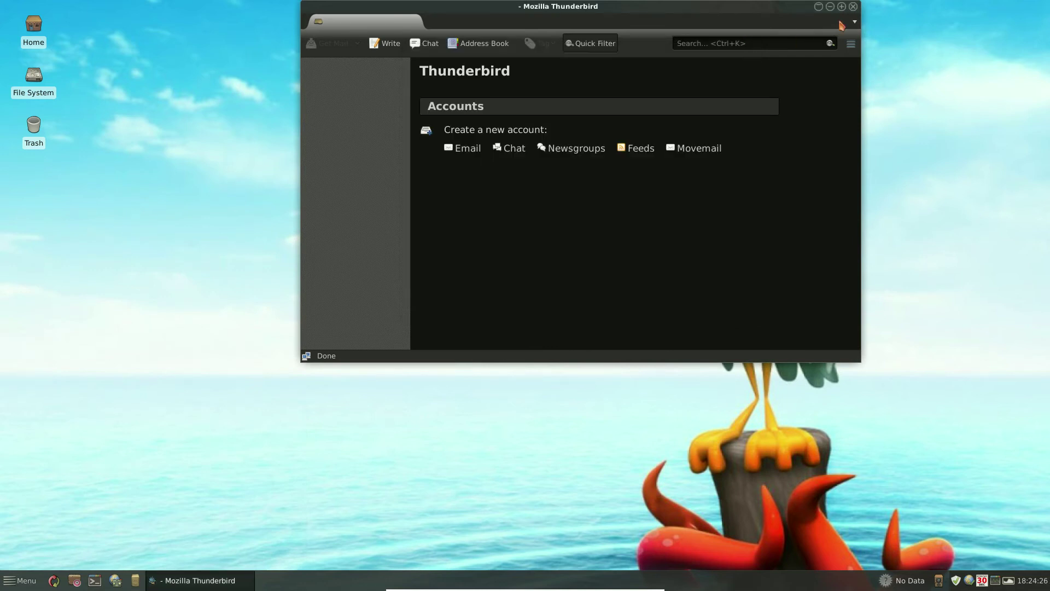
click(853, 7)
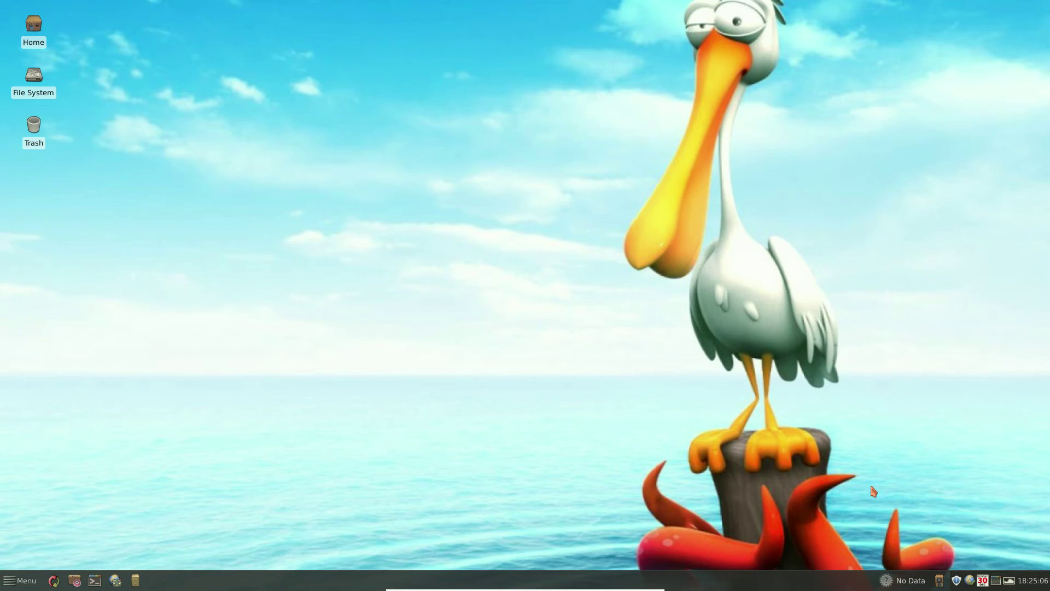
Step: Start the Update Manager with the account password and show the individual files while package information downloads
click(957, 583)
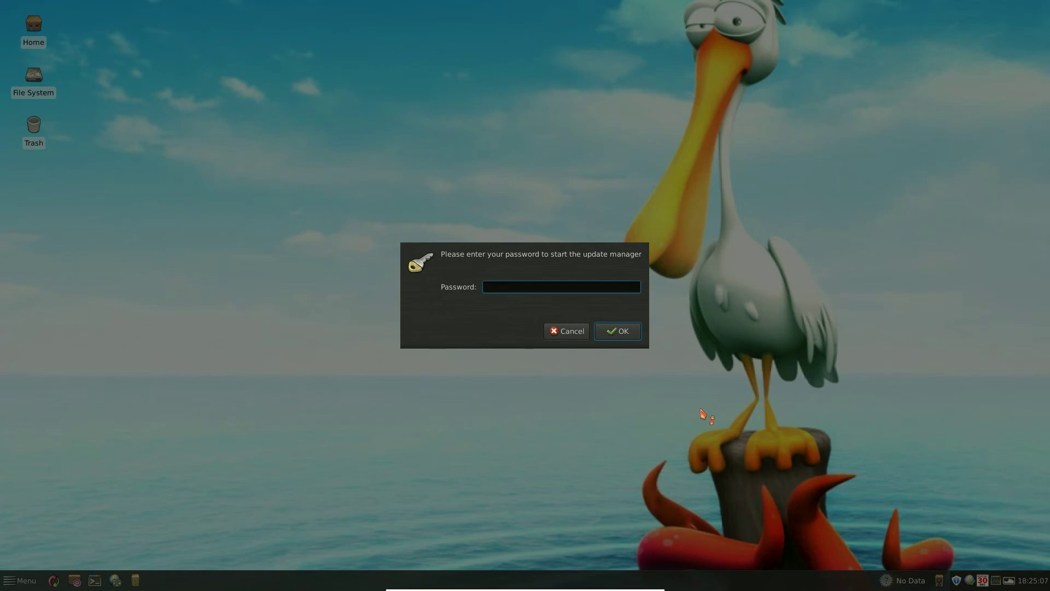
text(******)
key(Return)
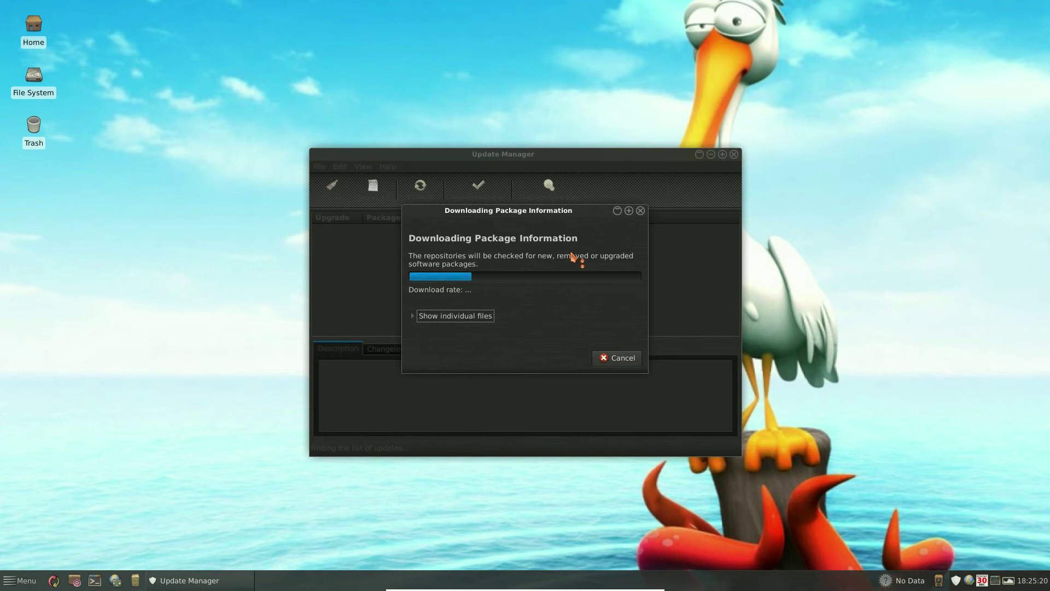
click(469, 317)
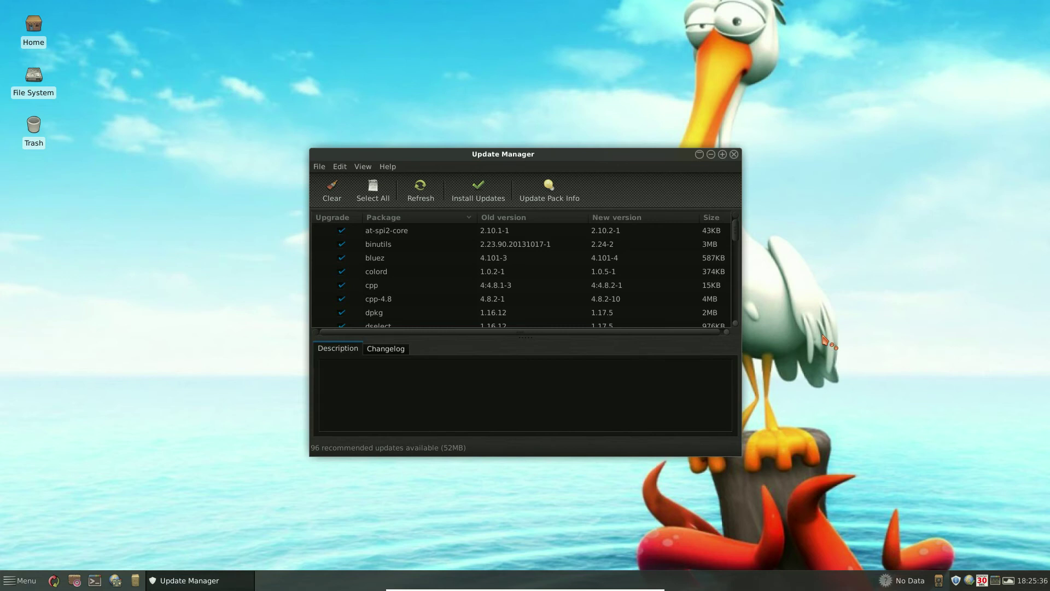
Step: Install all selected recommended updates and show the details of the package installation
click(476, 186)
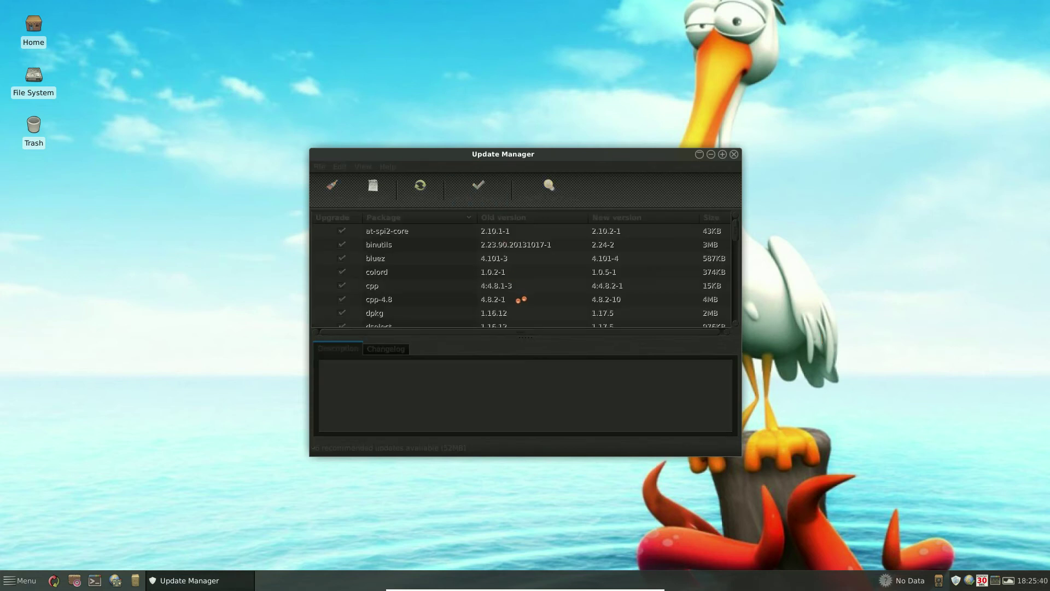
click(462, 305)
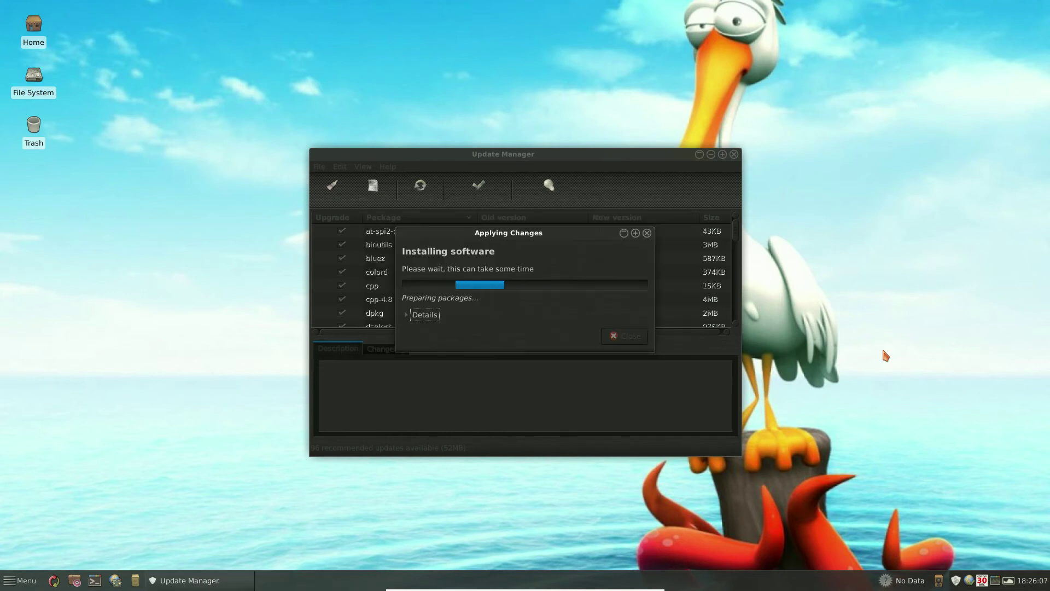
click(419, 319)
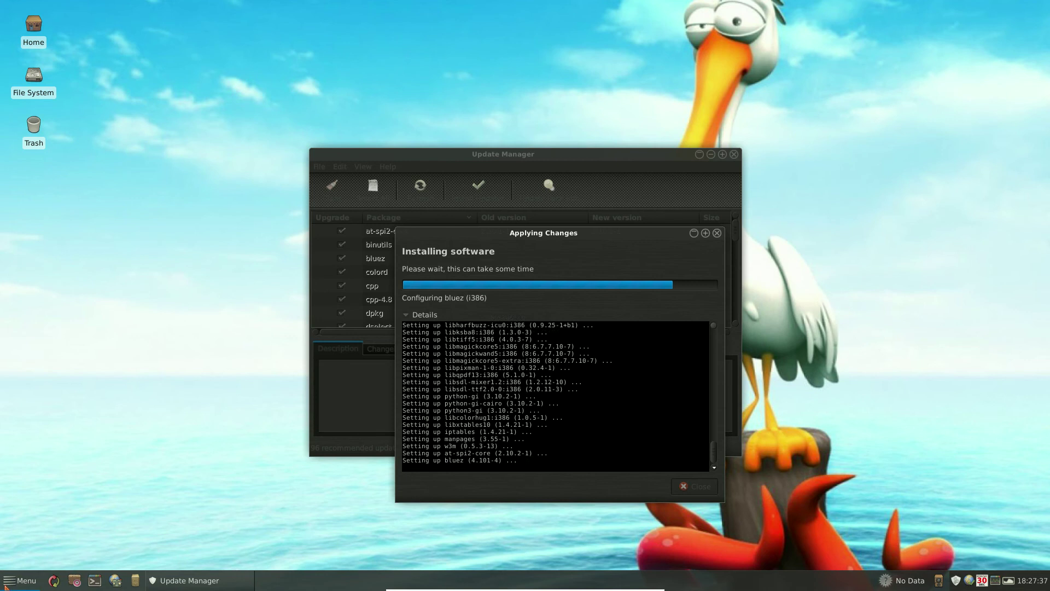
Step: Try the Dropline Neu! and Gion icon themes in Xfce Theme Manager, then inspect the home folder's icons and close it
click(21, 582)
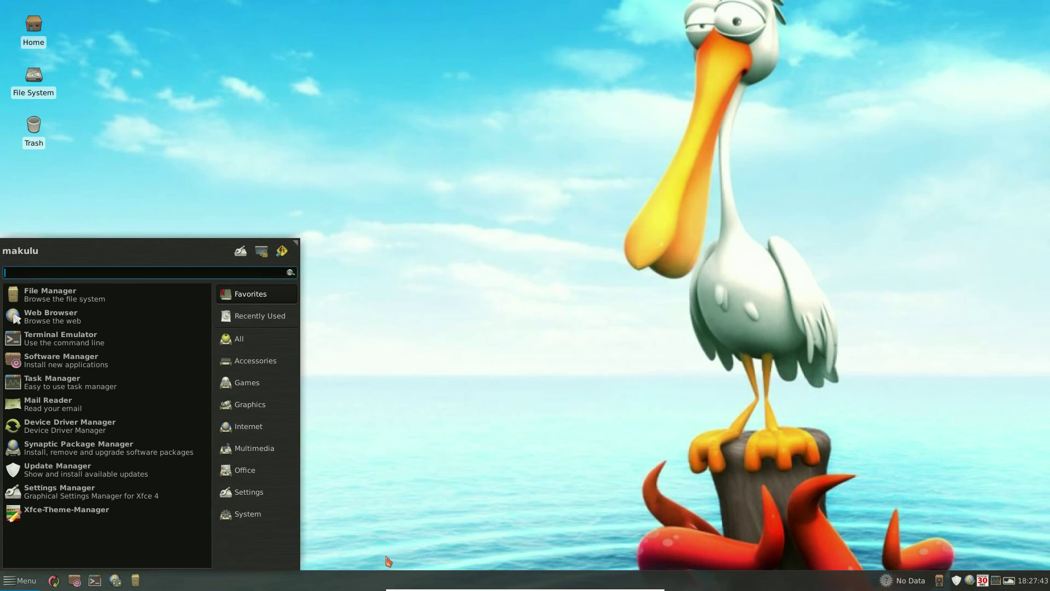
click(101, 516)
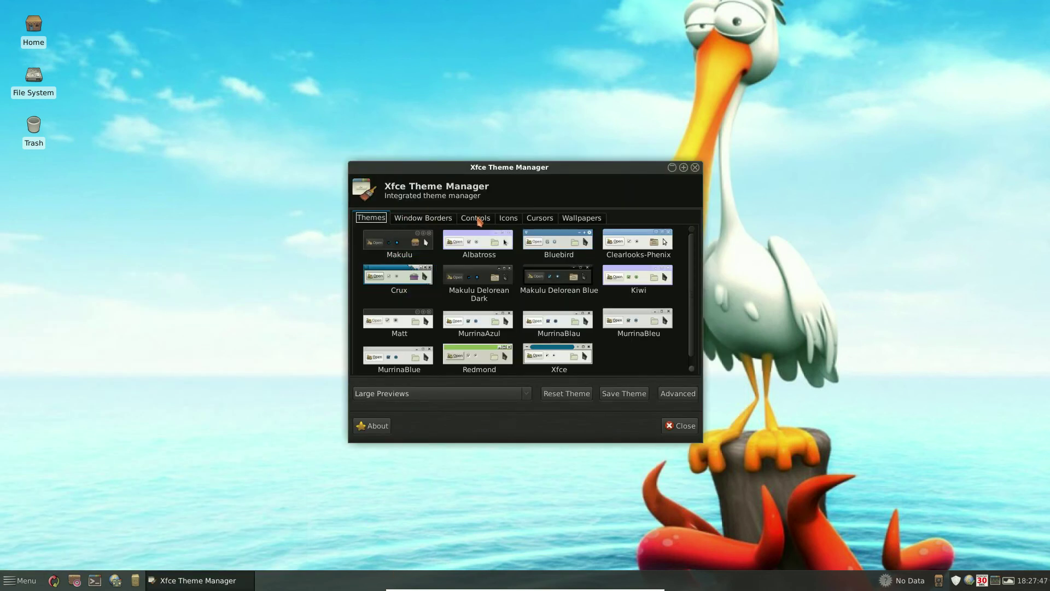
click(506, 218)
click(411, 315)
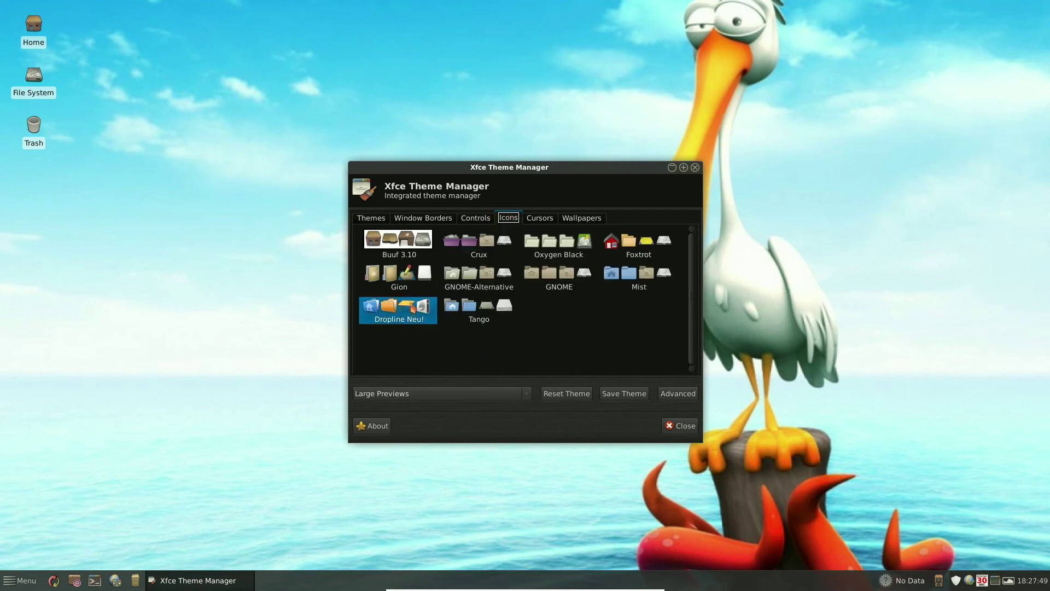
click(414, 277)
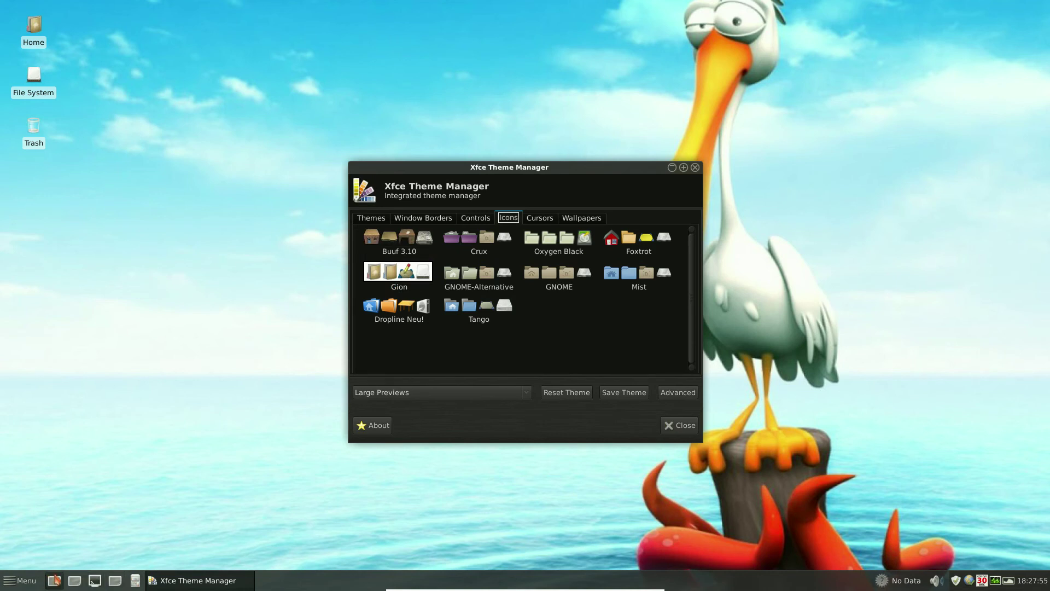
double_click(34, 26)
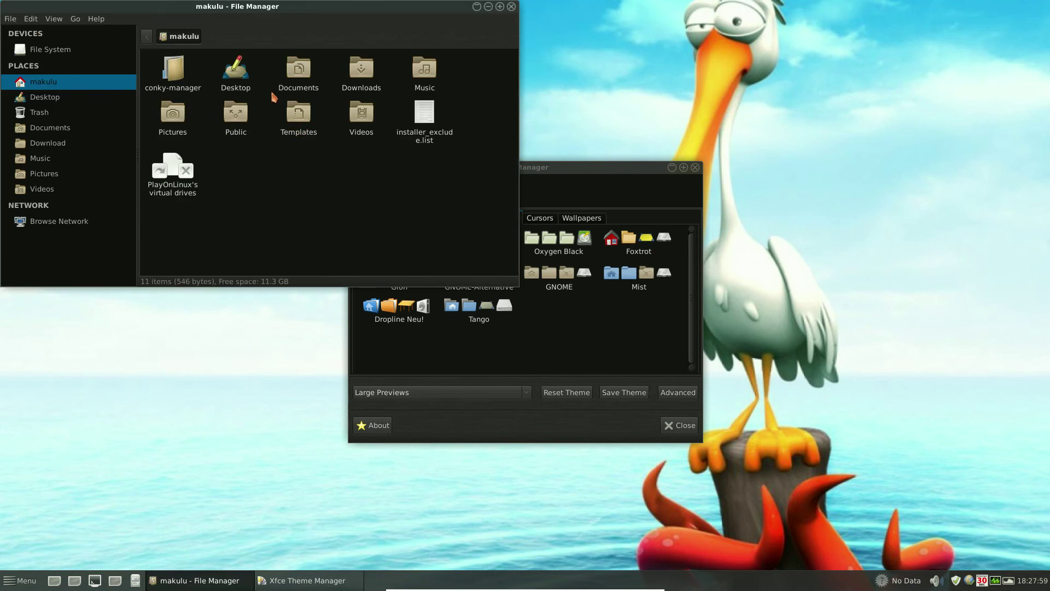
click(511, 7)
Step: Restore the Buuf 3.10 icon theme and check the home folder's icons
click(378, 246)
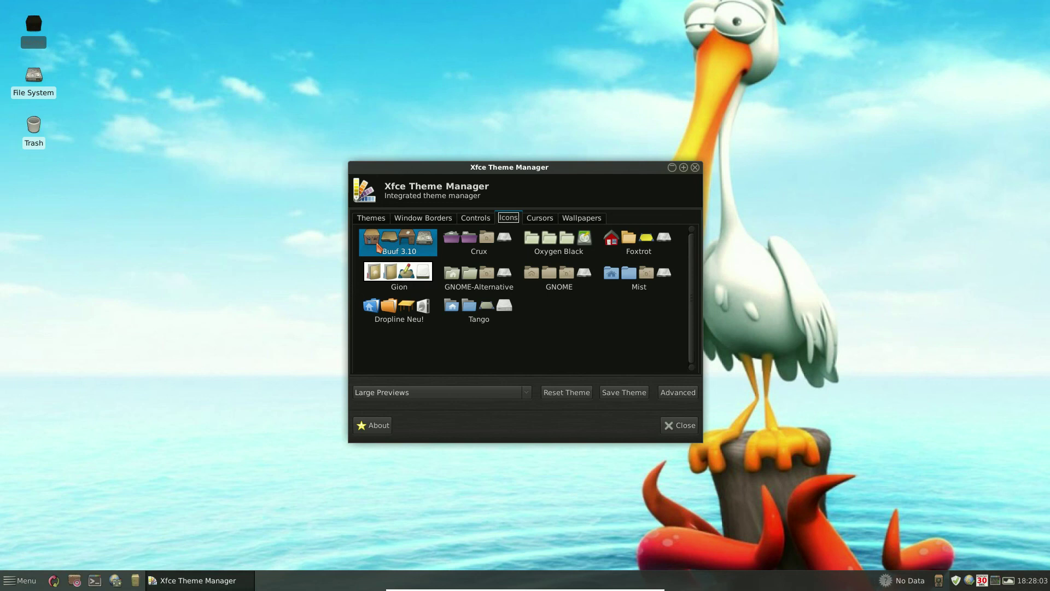
double_click(32, 28)
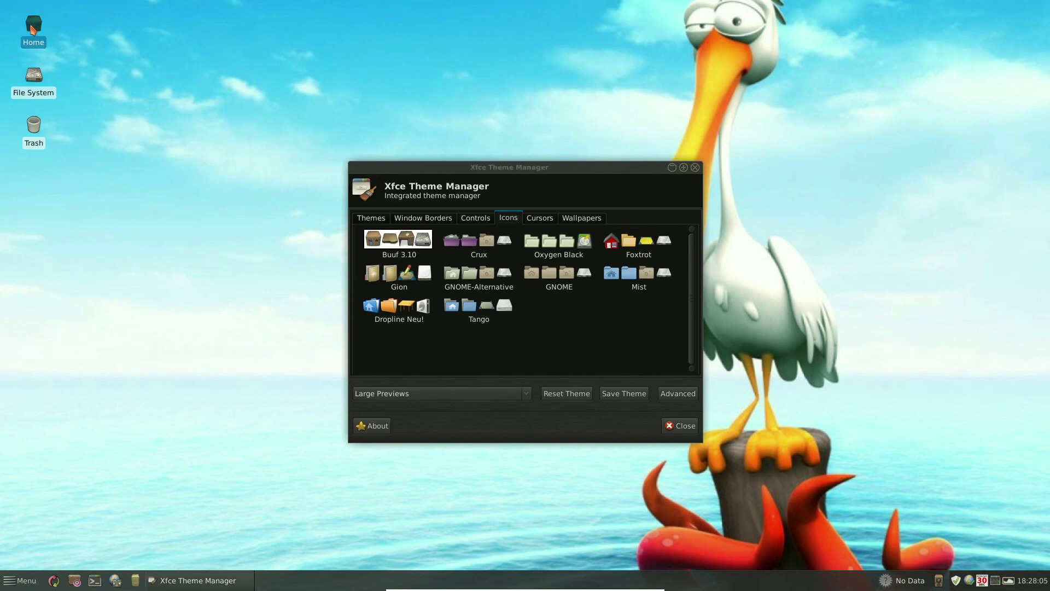
click(512, 7)
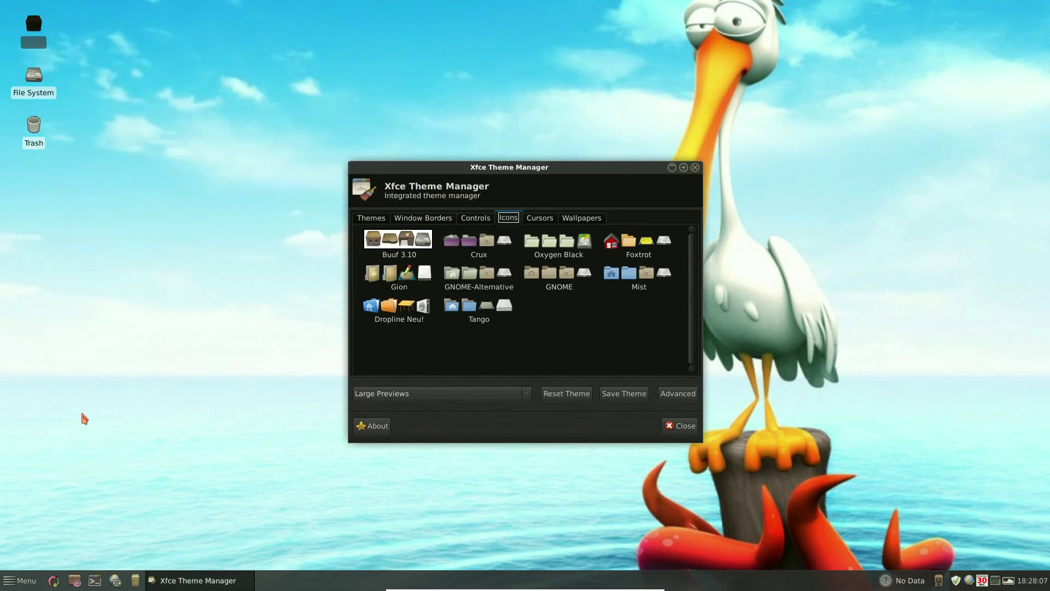
Step: Find and launch Conky Manager, close Xfce Theme Manager, and move the Conky Manager window clear of the desktop's edges
click(30, 581)
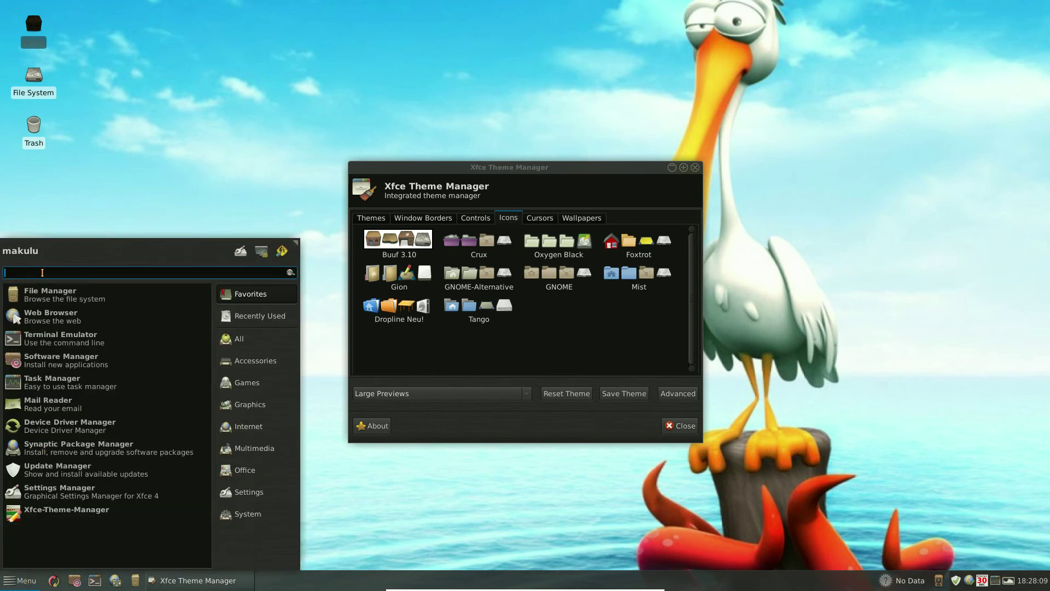
text(con)
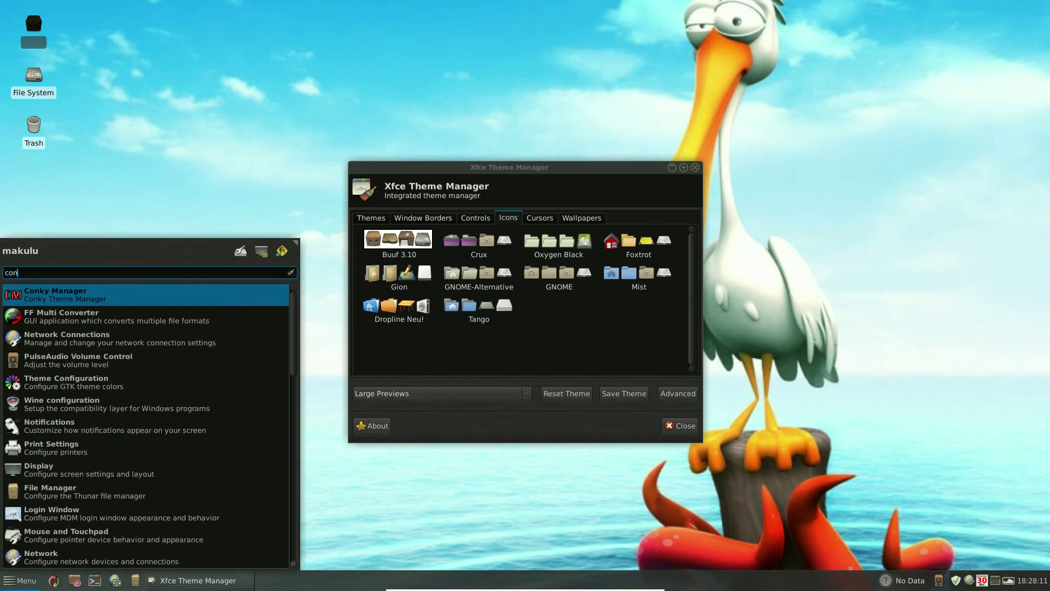
click(59, 294)
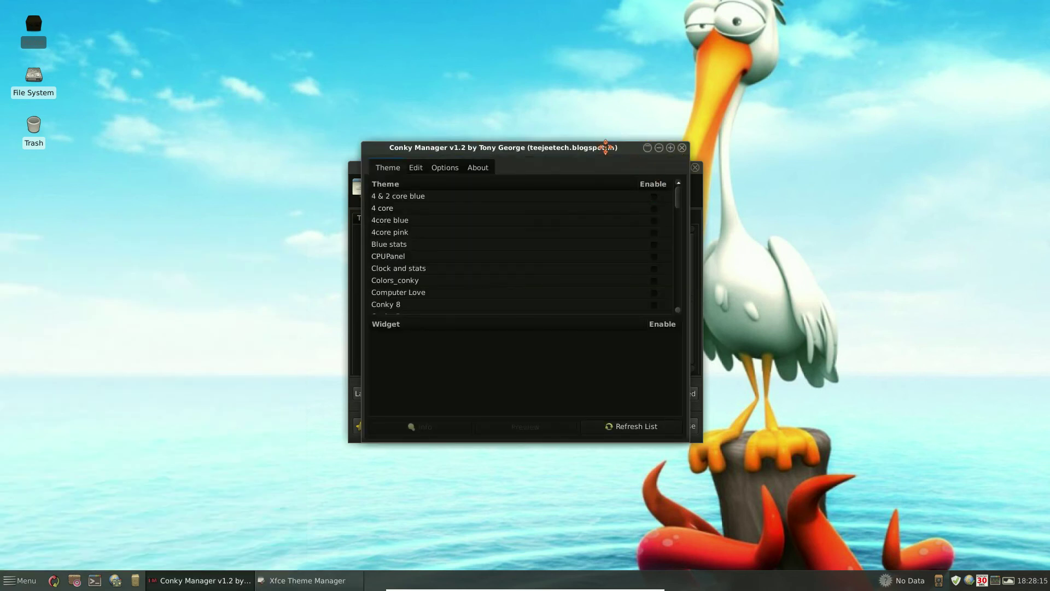
drag(607, 146, 306, 130)
click(695, 167)
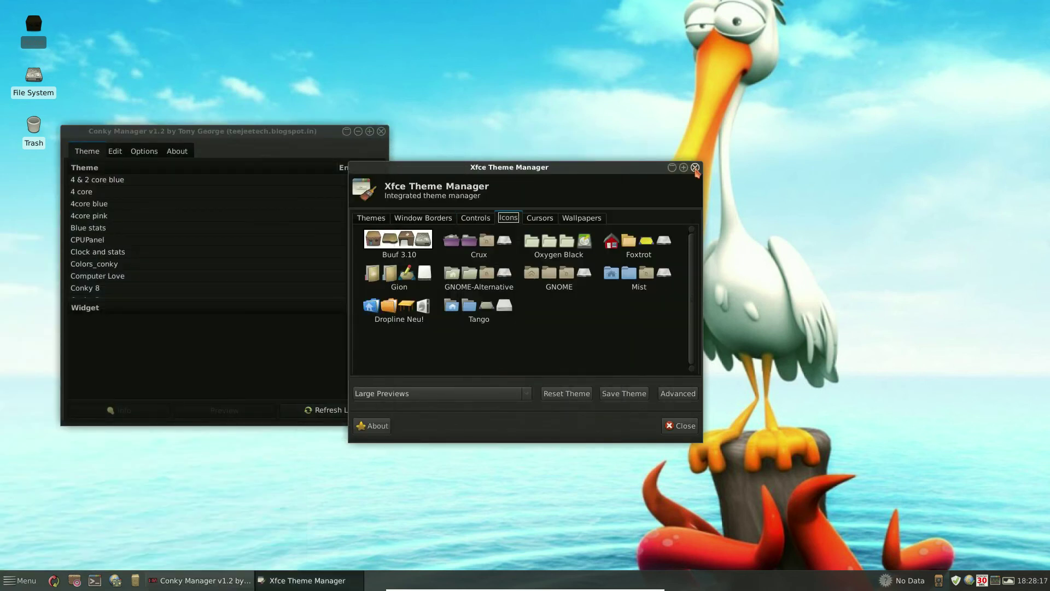
drag(285, 137, 411, 129)
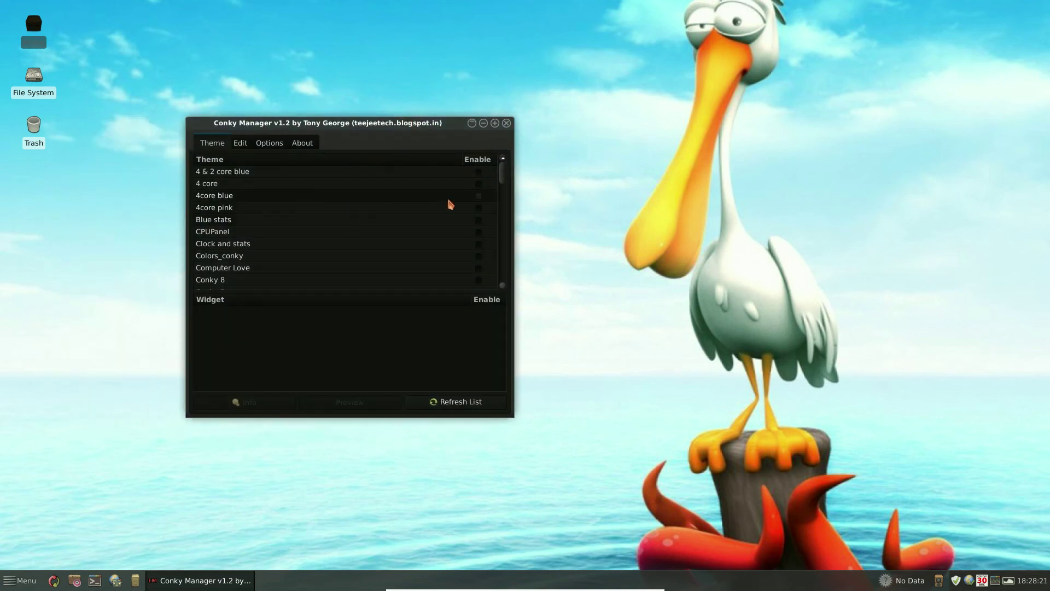
Step: Try the 4core blue and Colors_conky themes on the desktop one after the other, disabling each again
click(479, 195)
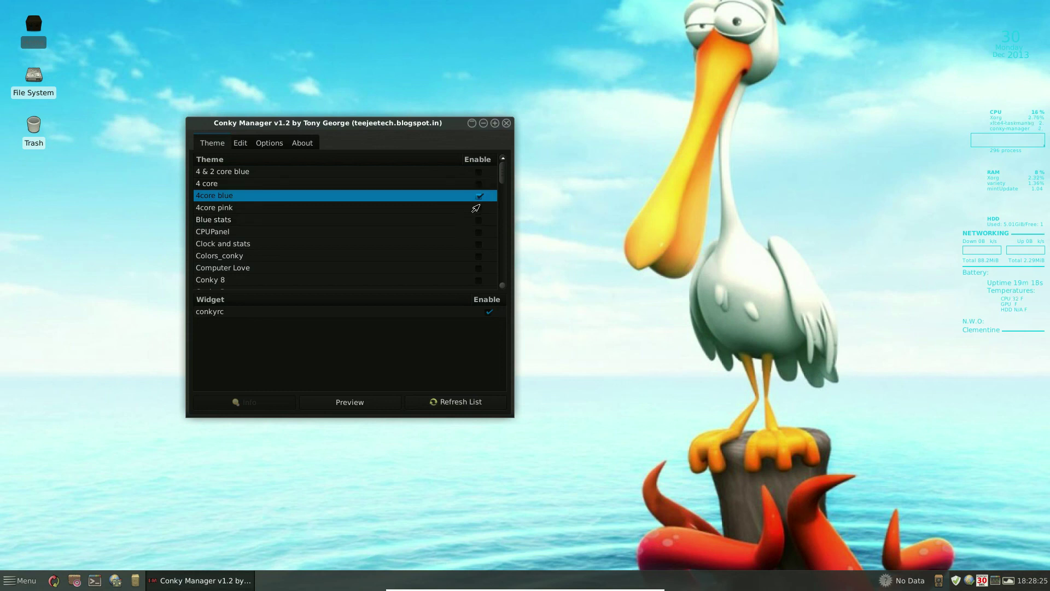
click(484, 315)
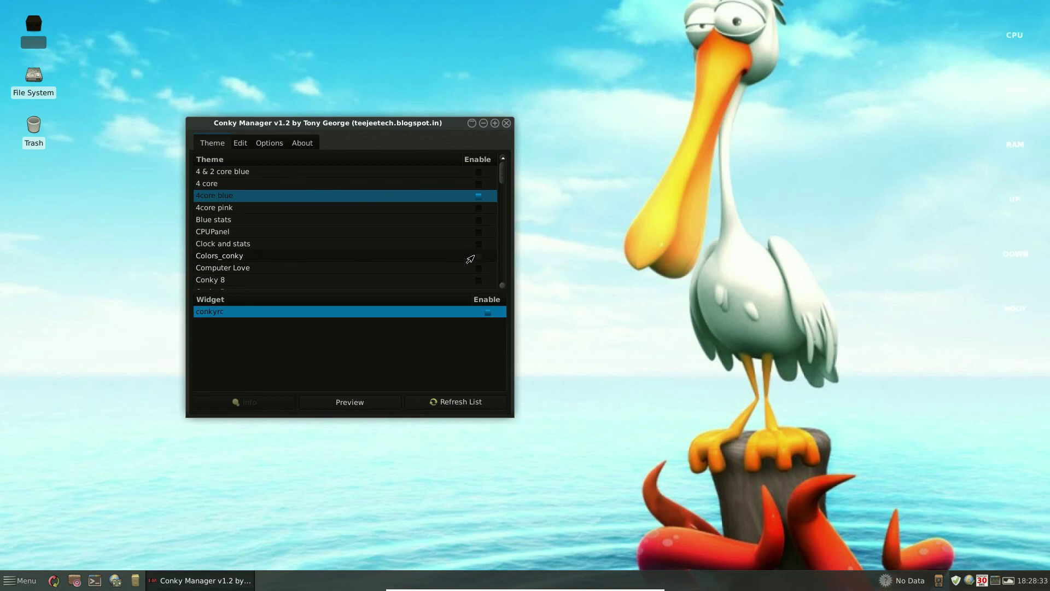
click(472, 257)
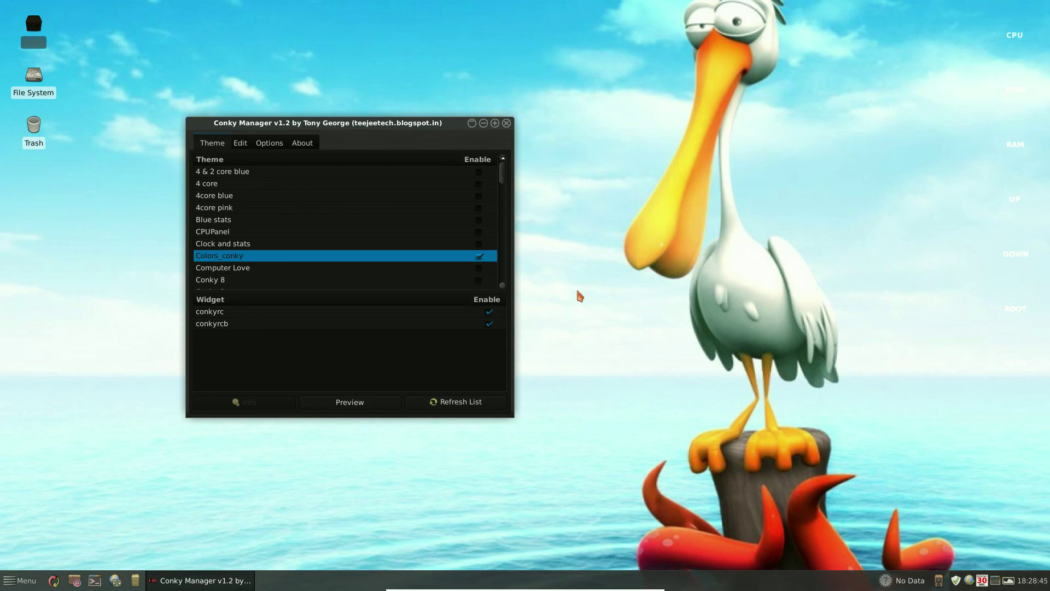
click(476, 257)
Step: Enable the Cubes Conky theme on the desktop
drag(502, 173, 503, 192)
click(325, 211)
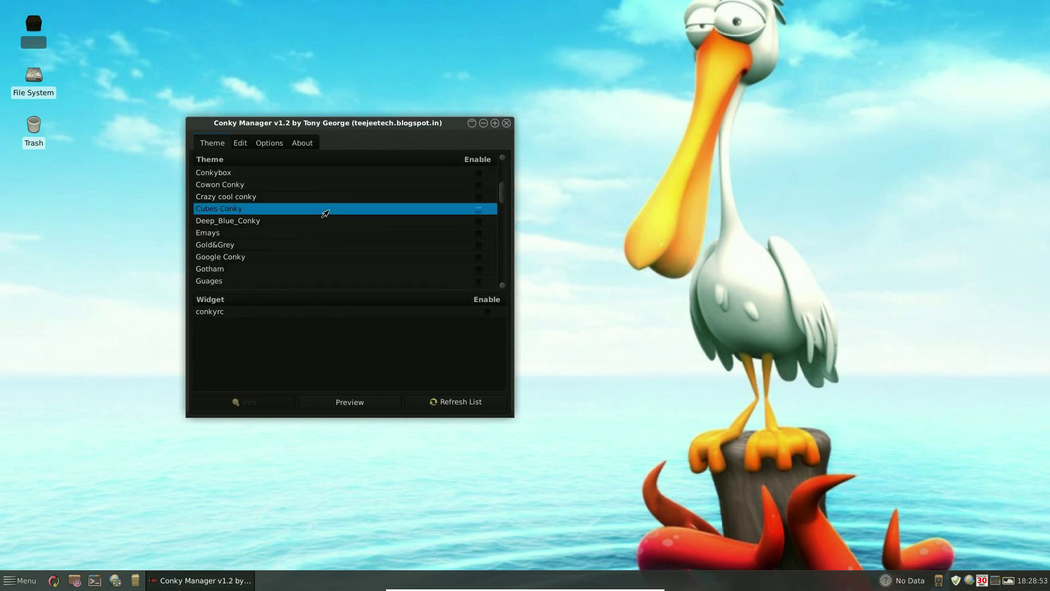
click(478, 210)
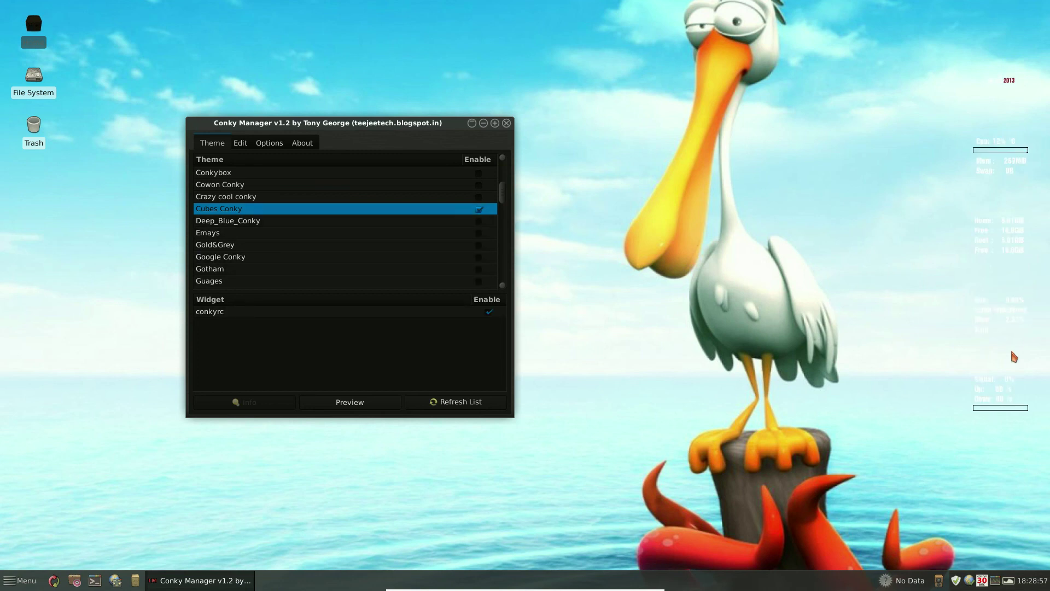
Step: Change the desktop background to Erfly.jpg and close the desktop settings
right_click(648, 215)
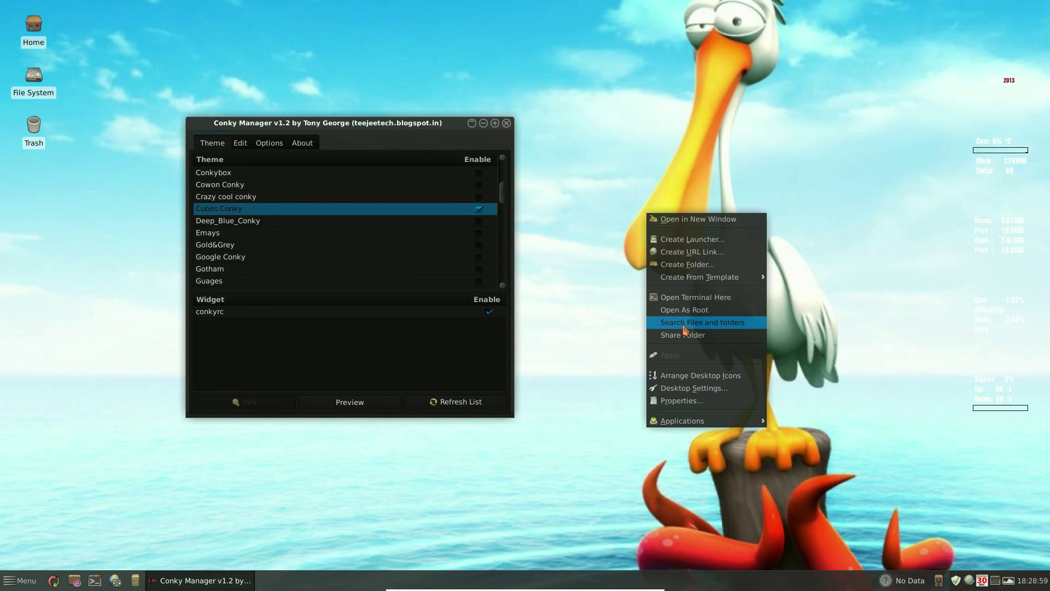
click(683, 388)
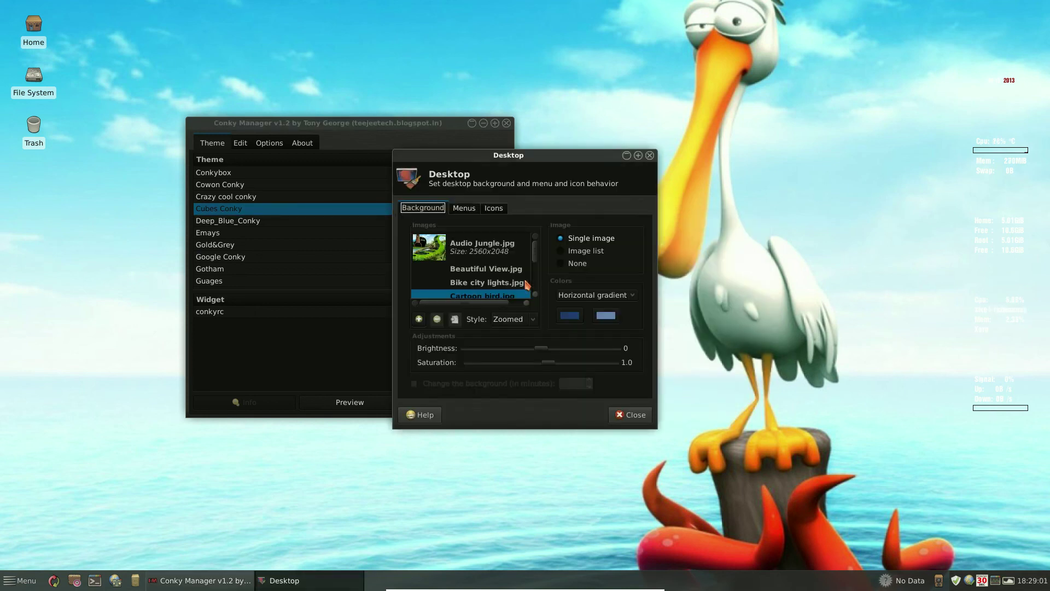
drag(538, 251, 540, 259)
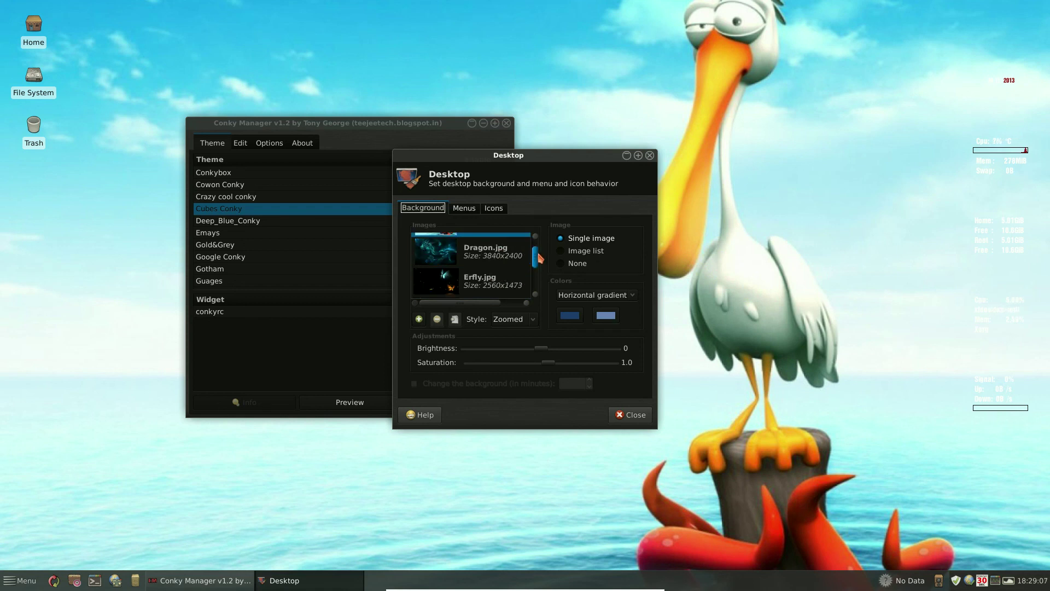
click(502, 284)
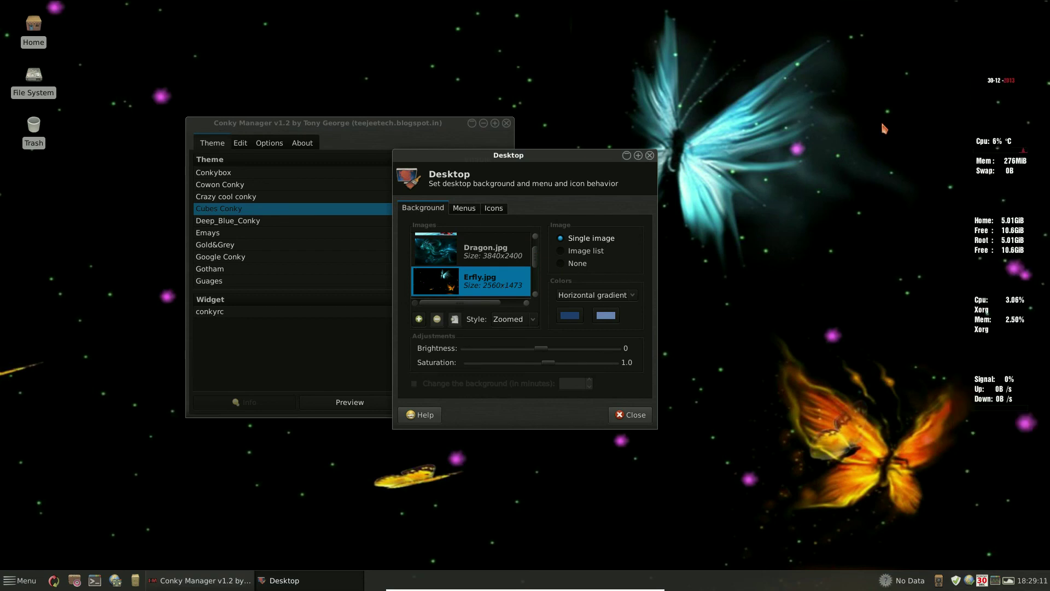
click(631, 415)
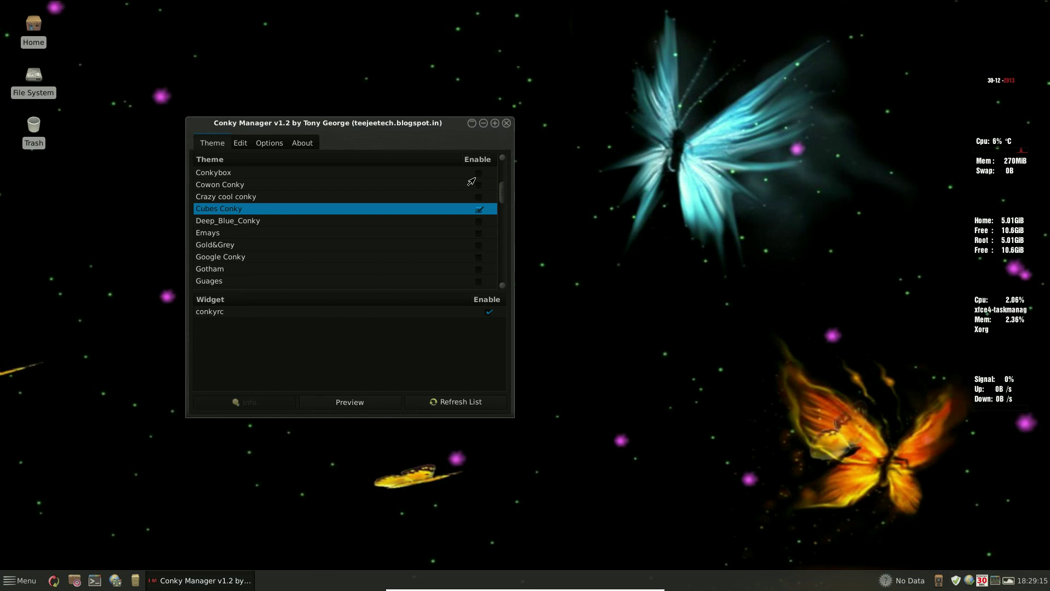
Step: Disable the Cubes Conky theme and try Deep_Blue_Conky, toggling it off and re-enabling it through its conkyrc widget
click(246, 222)
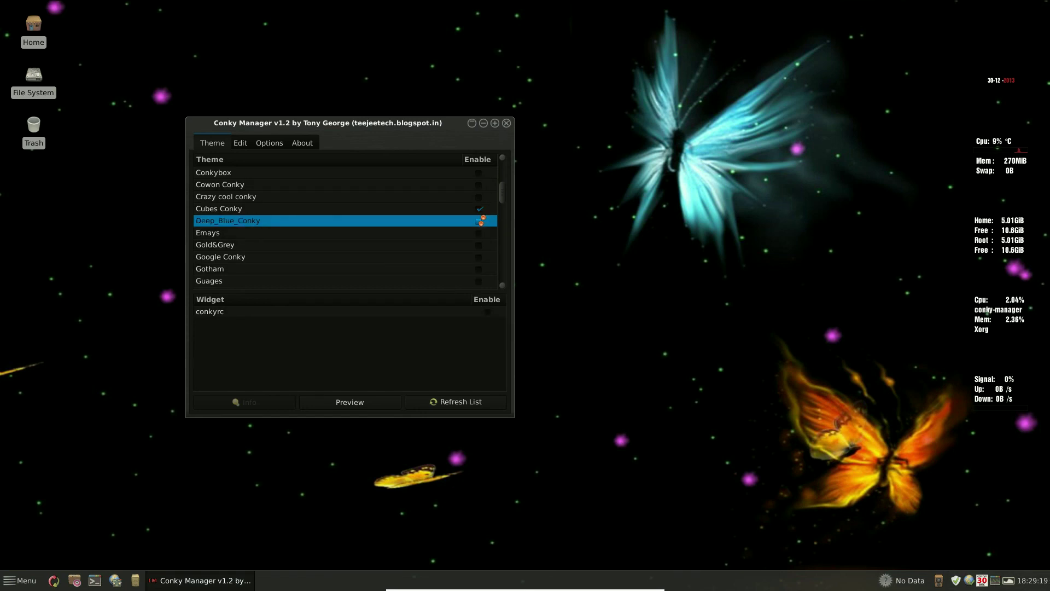
click(475, 210)
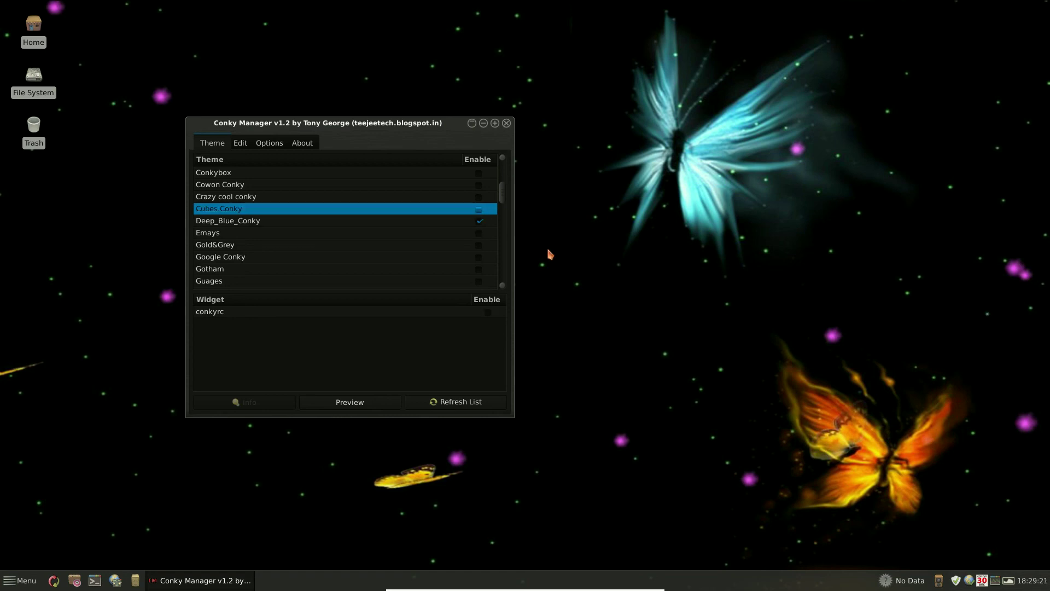
click(477, 225)
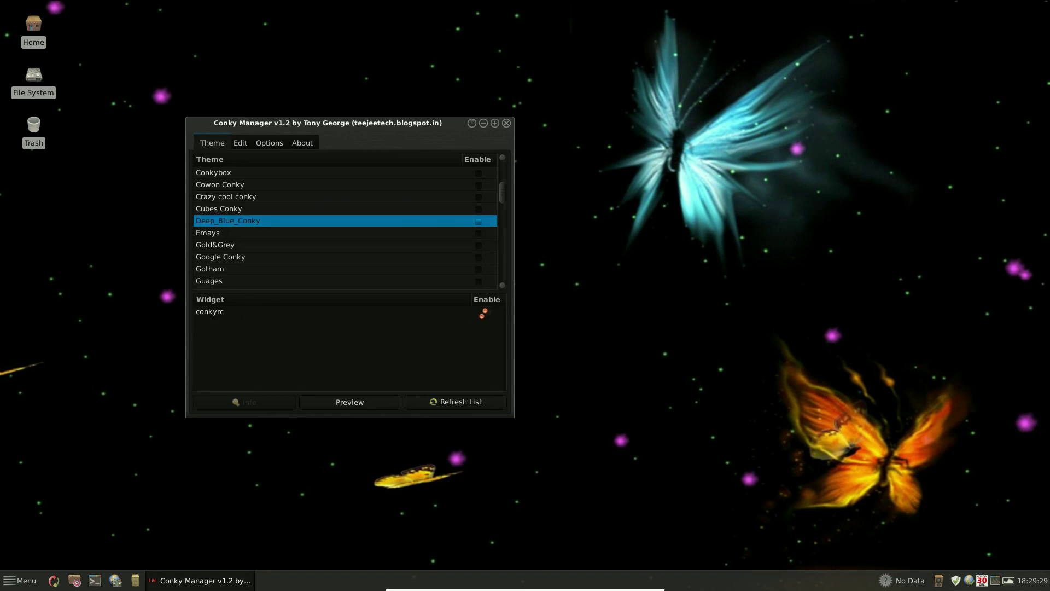
click(484, 312)
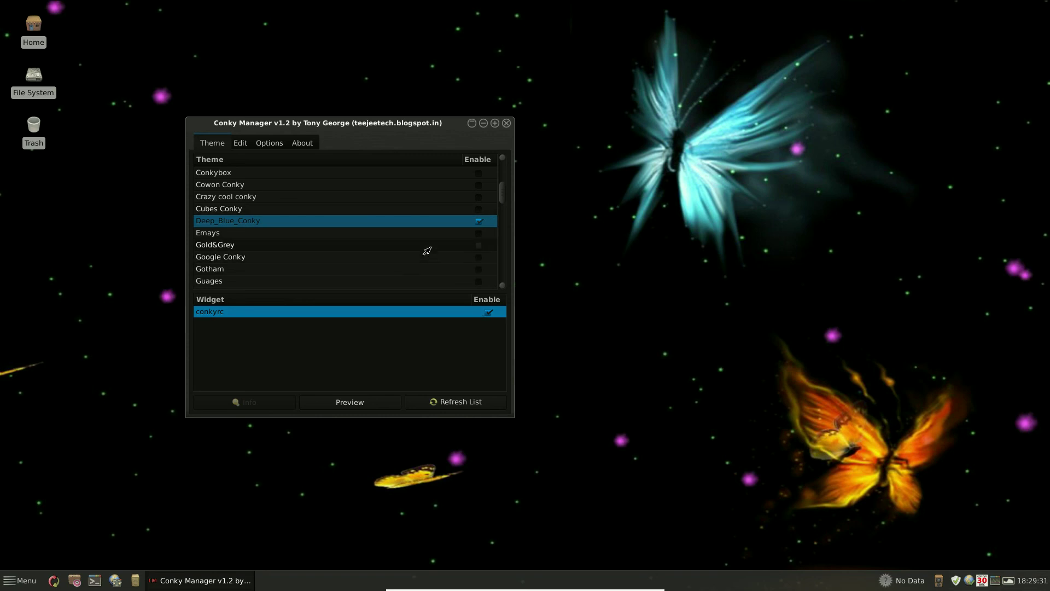
Step: Try the Emays and Gold&Grey Conky themes, disabling both of them as well as Deep_Blue_Conky
click(479, 233)
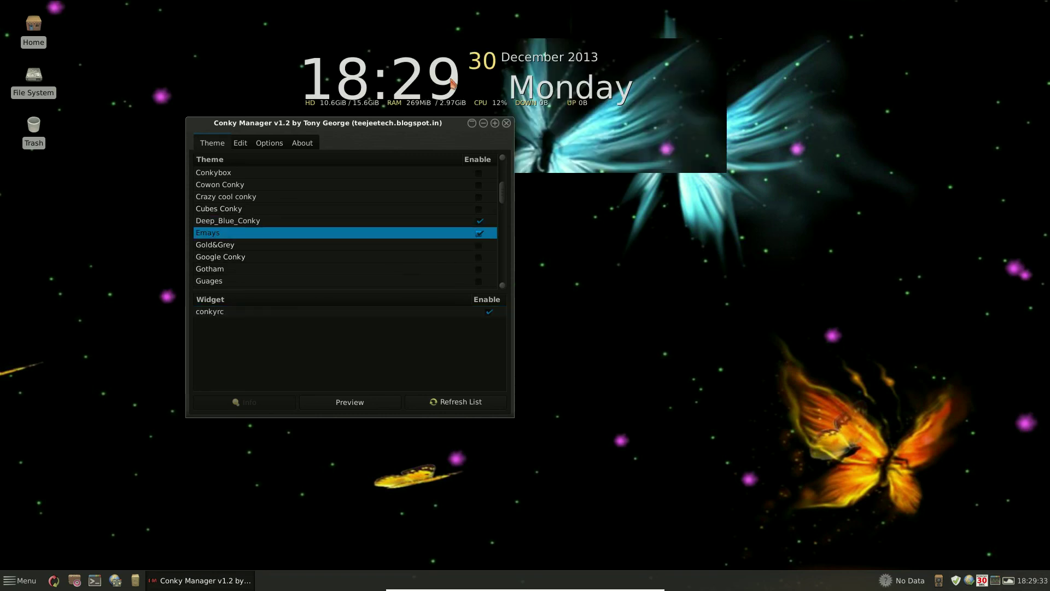
drag(422, 128, 425, 250)
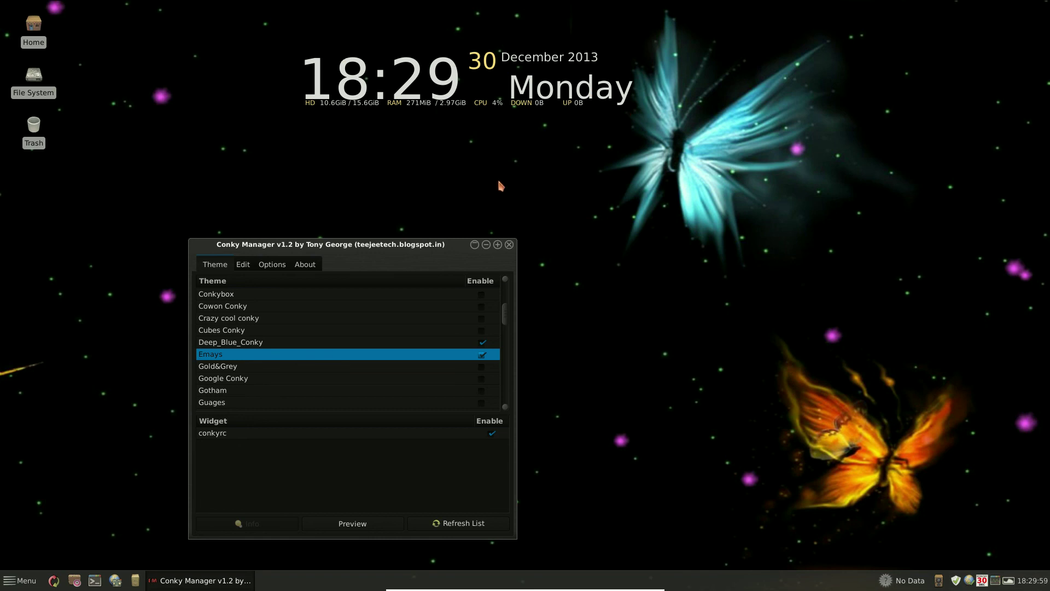
click(477, 347)
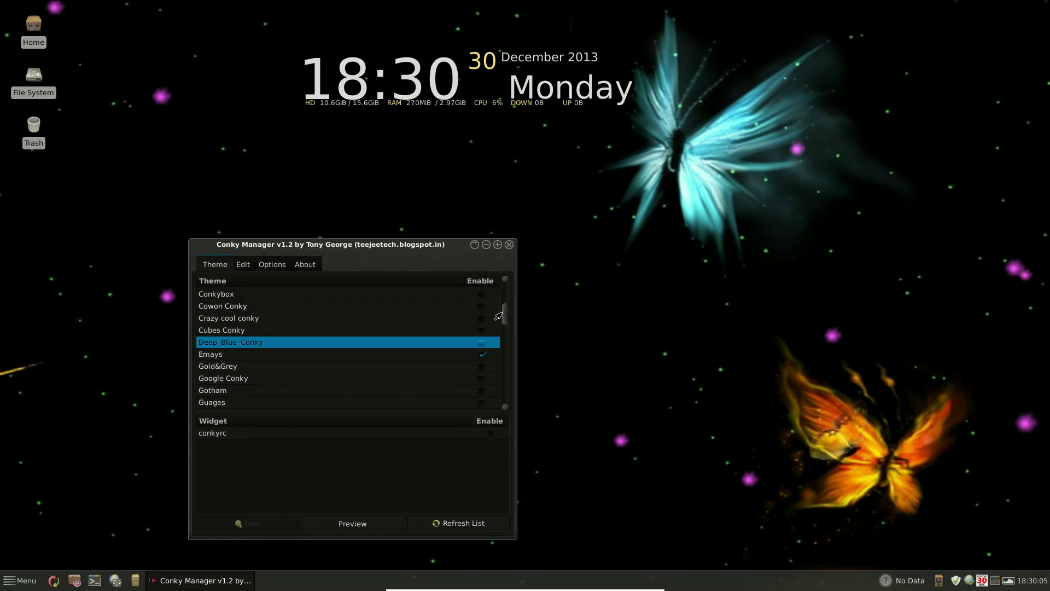
click(478, 357)
click(481, 368)
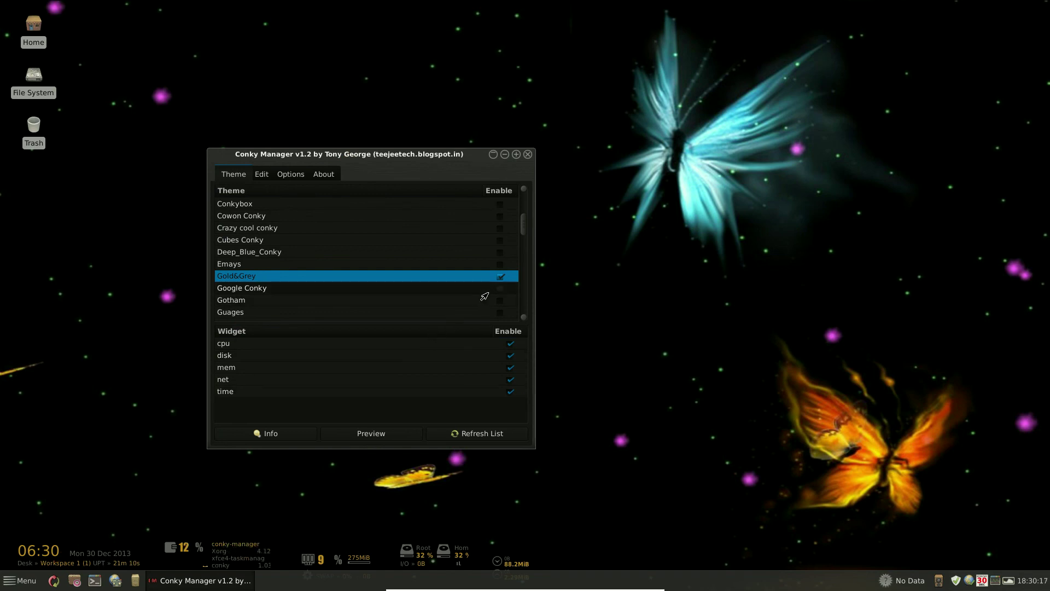
click(500, 278)
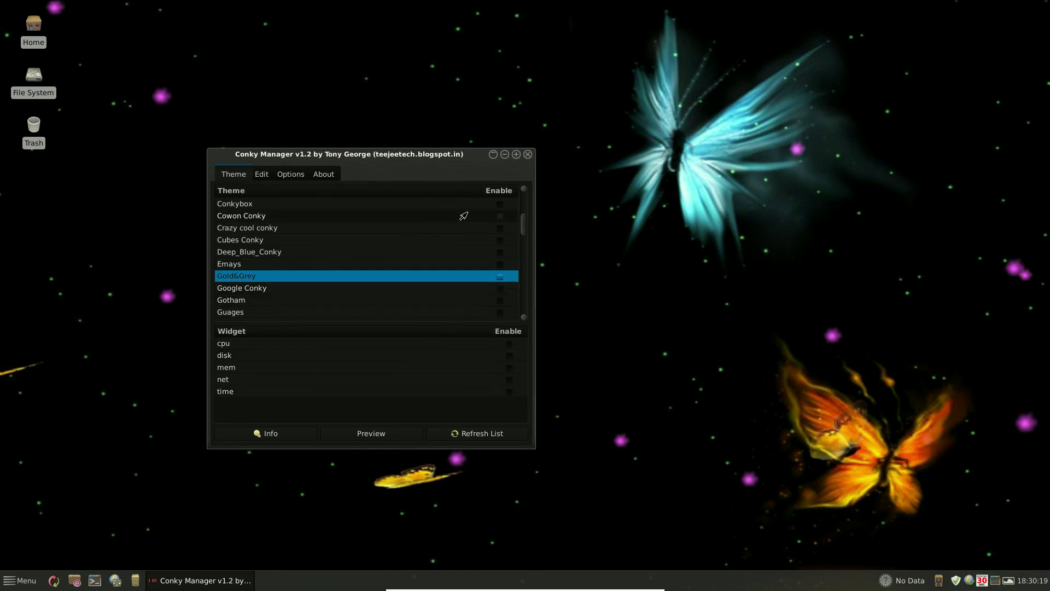
Step: Close Conky Manager and take the virtual machine out of full-screen mode
click(528, 154)
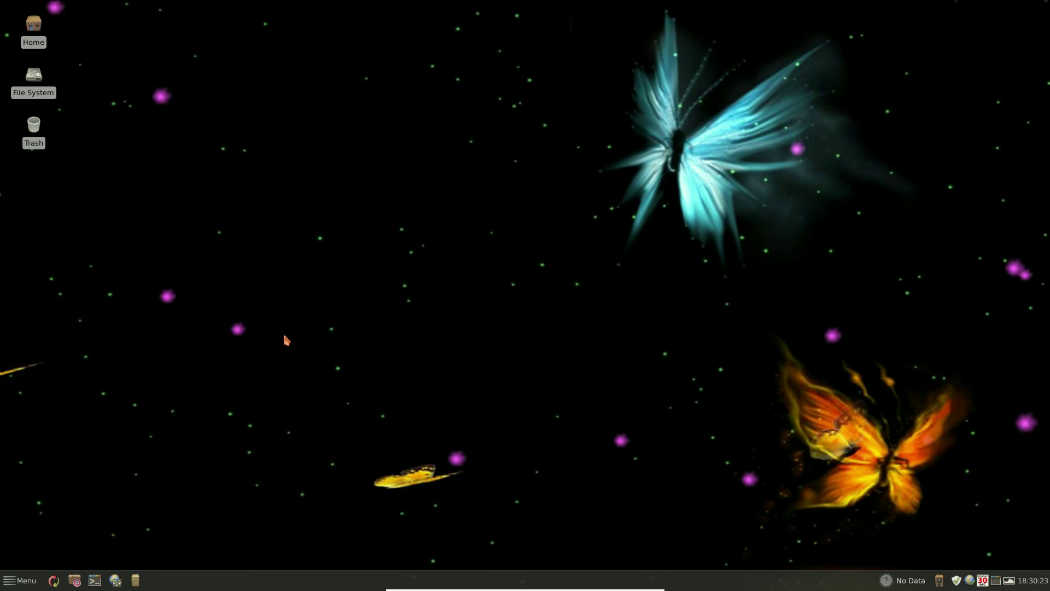
key(Control_R+f)
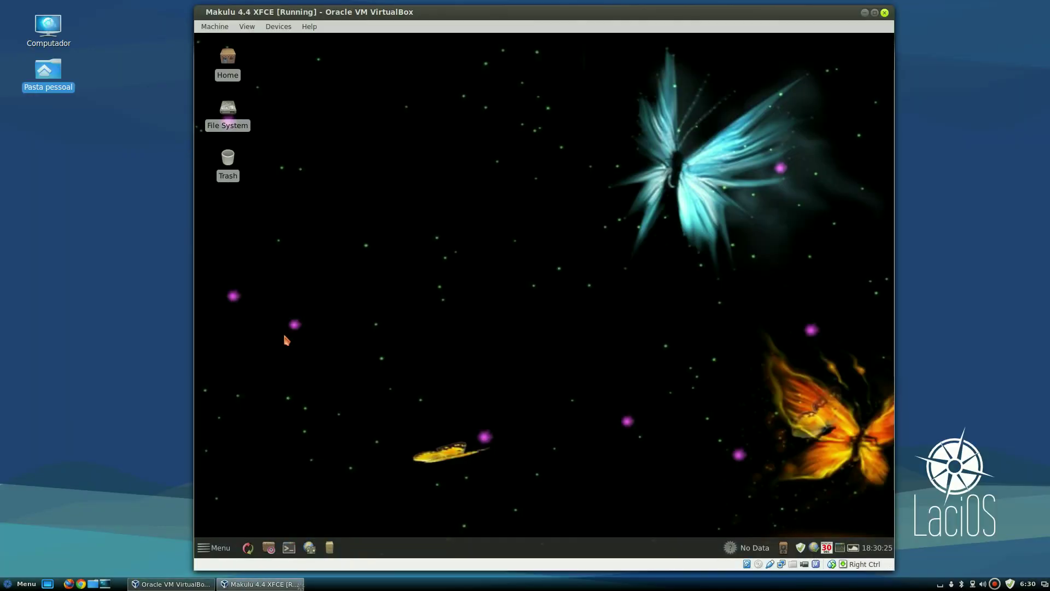